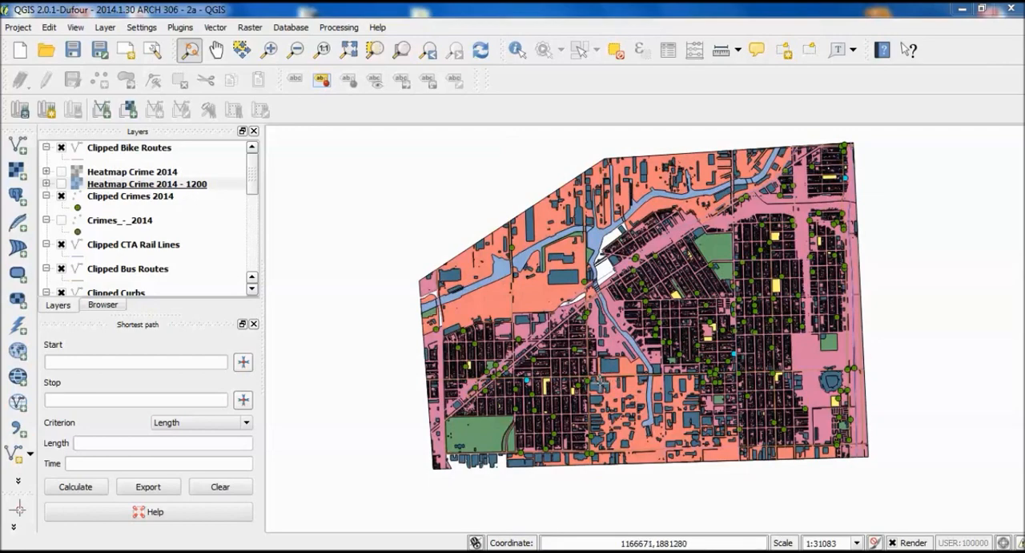
pyautogui.moveTo(700, 269); pyautogui.dragTo(685, 275)
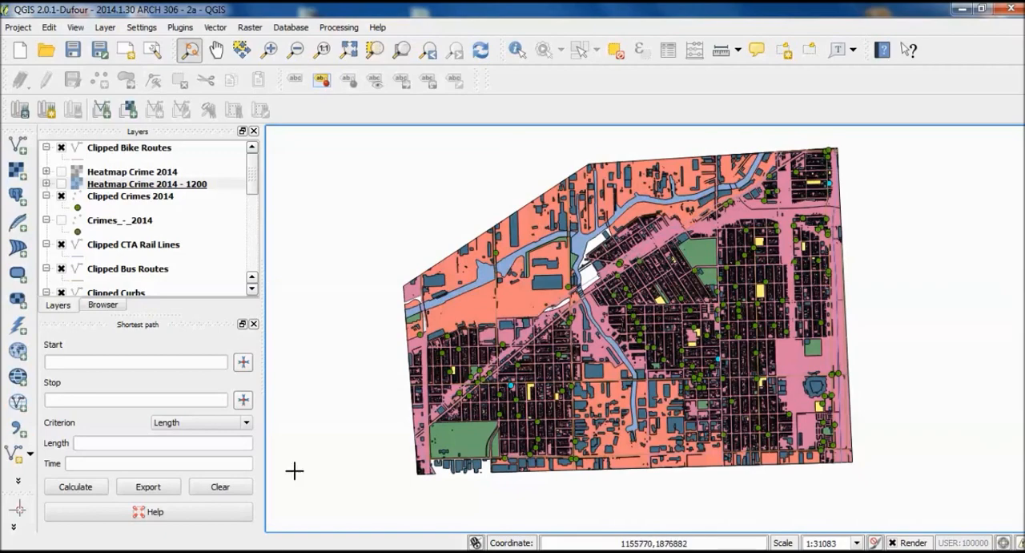
pyautogui.moveTo(548, 334); pyautogui.dragTo(570, 357)
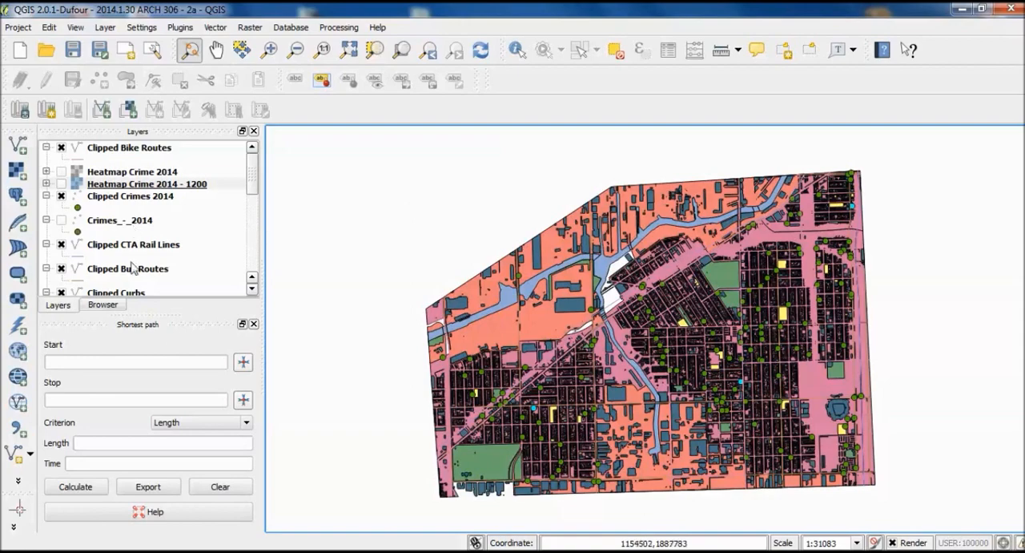
# - Start adding a vector layer and browse to the Census Block Boundaries folder within City of Chicago GIS Data
pyautogui.click(15, 154)
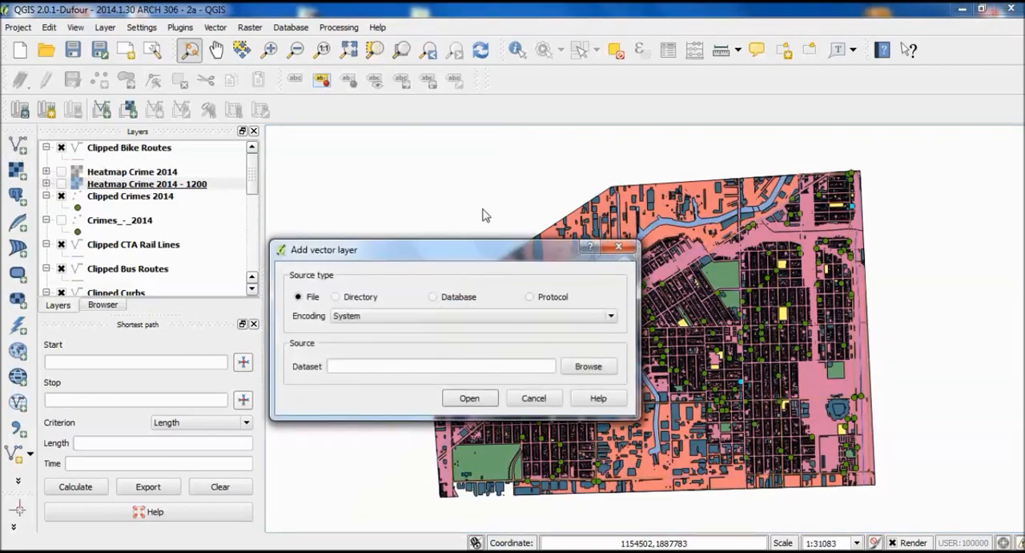
pyautogui.click(607, 370)
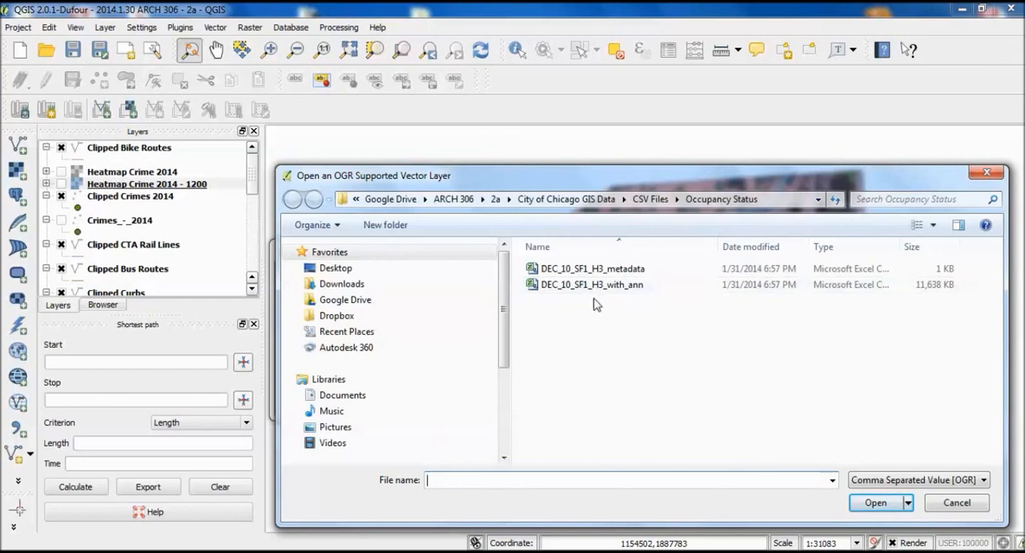
pyautogui.click(557, 200)
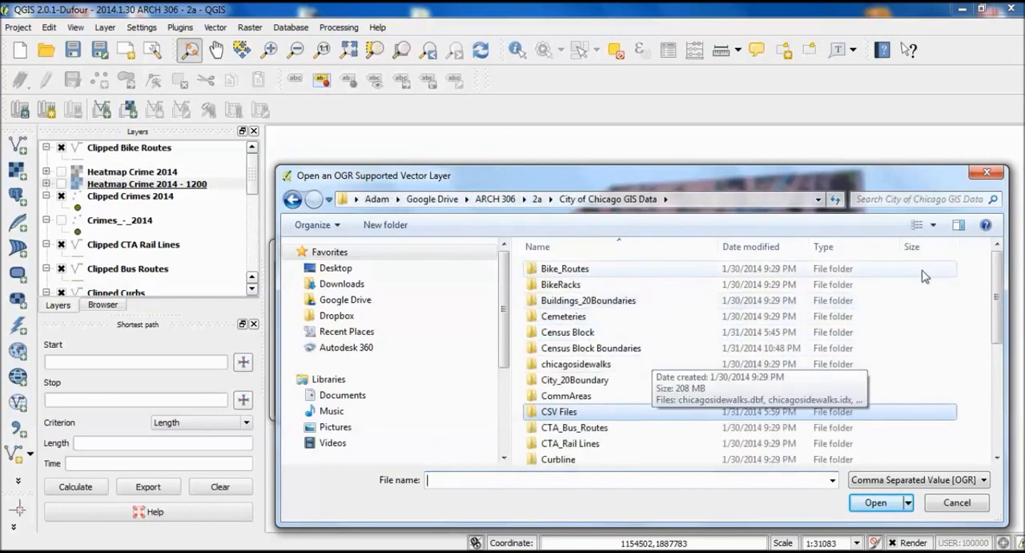
pyautogui.moveTo(998, 301); pyautogui.dragTo(1021, 332)
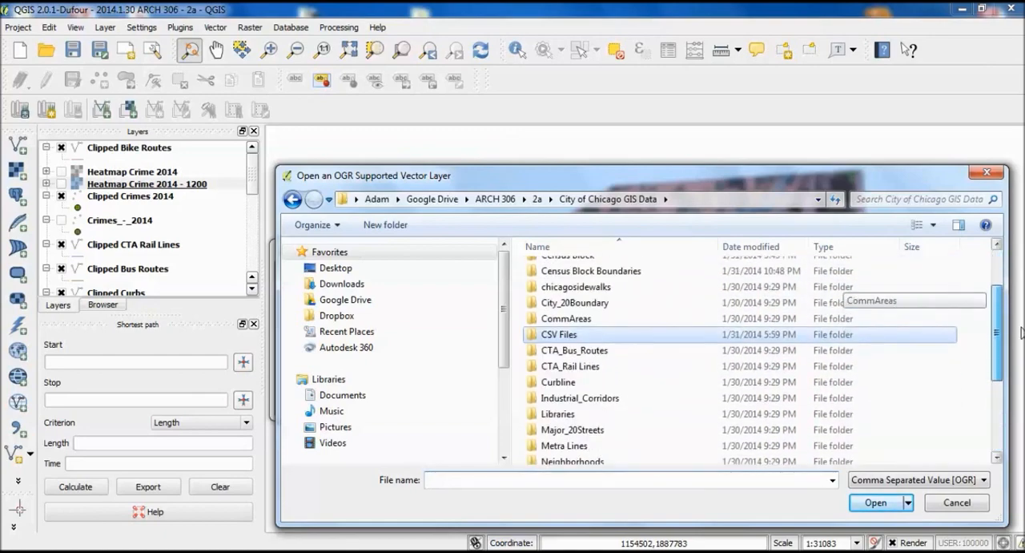
pyautogui.doubleClick(541, 270)
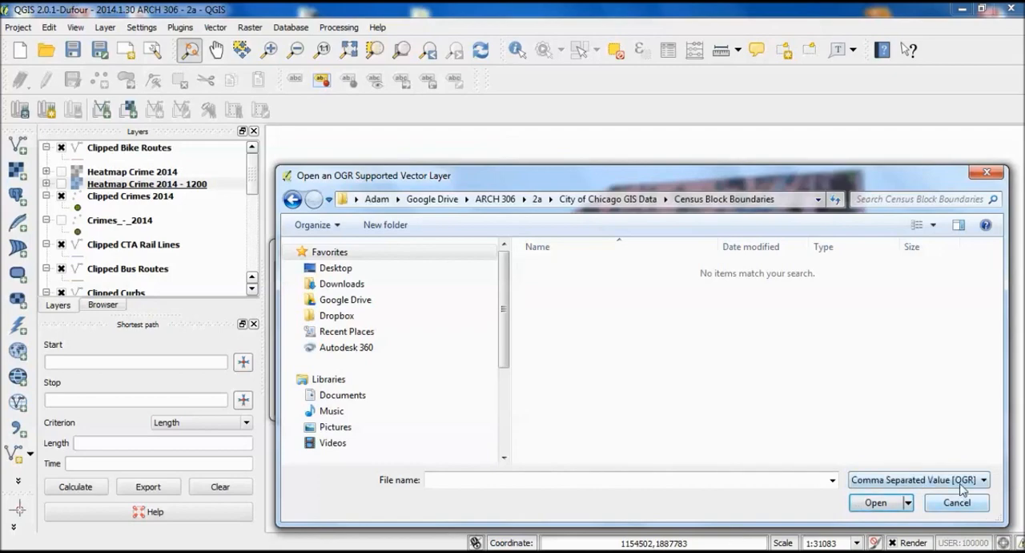
# - Filter the files to ESRI Shapefiles and load the Census Blocks shapefile as a vector layer
pyautogui.click(962, 480)
pyautogui.scroll(-2, 921, 352)
pyautogui.click(909, 233)
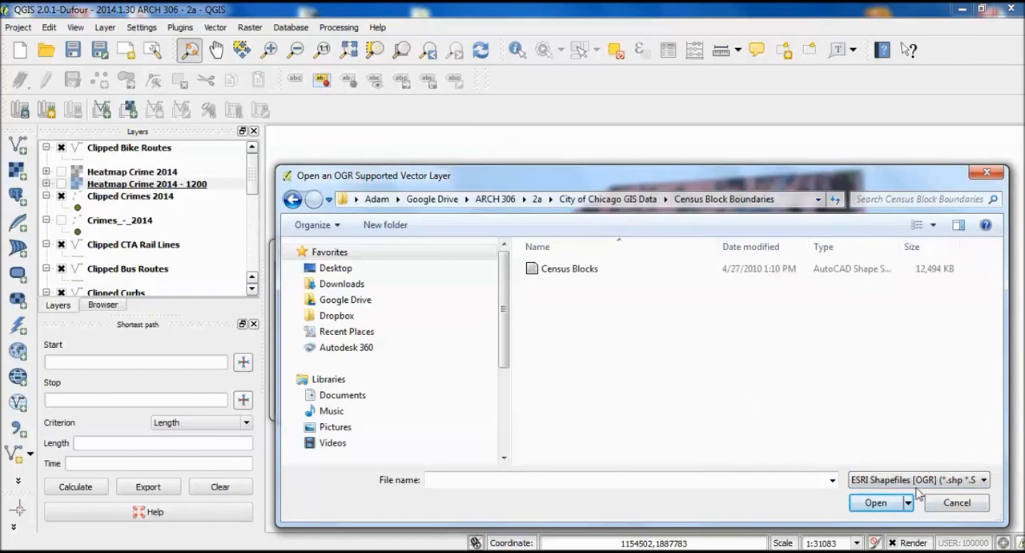
pyautogui.click(551, 268)
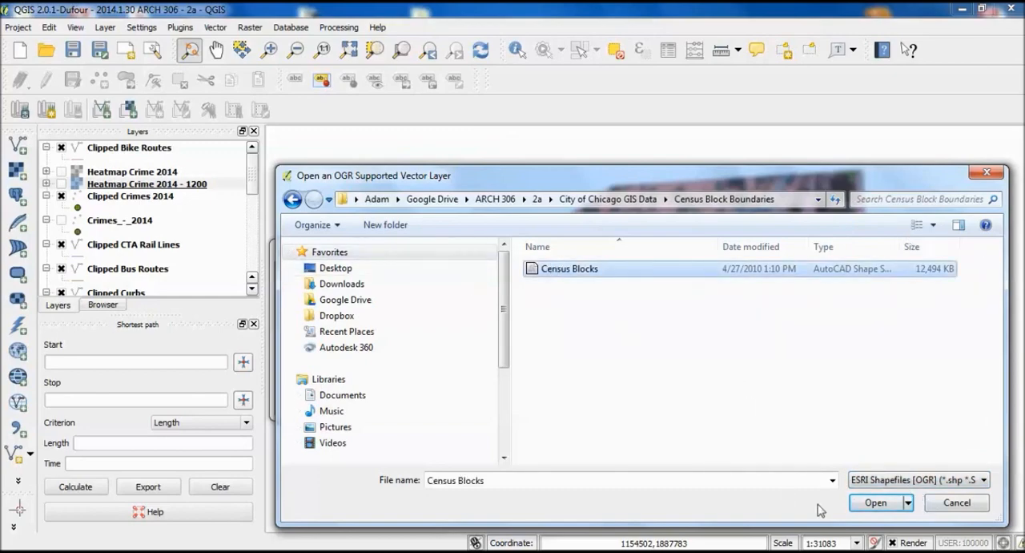
pyautogui.click(876, 503)
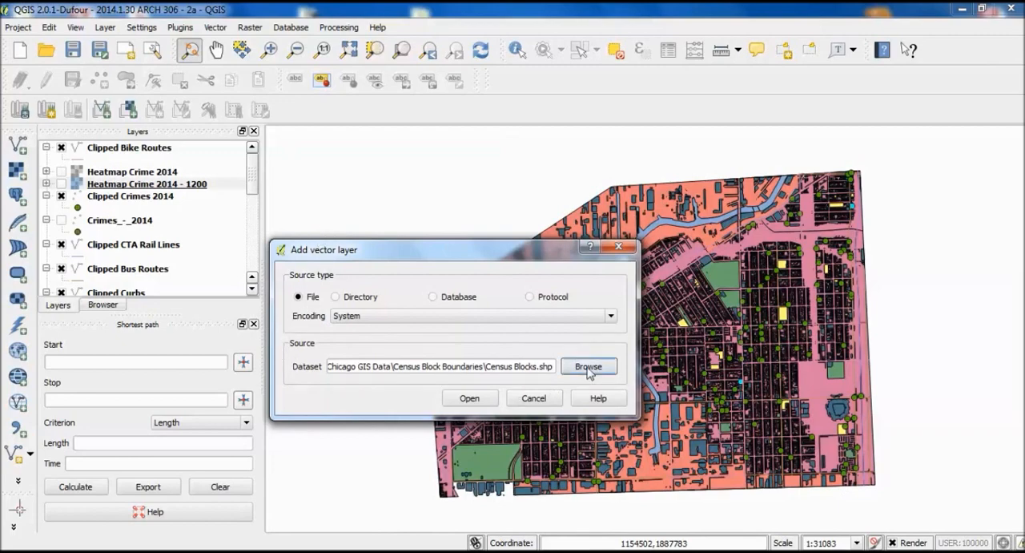
pyautogui.click(469, 398)
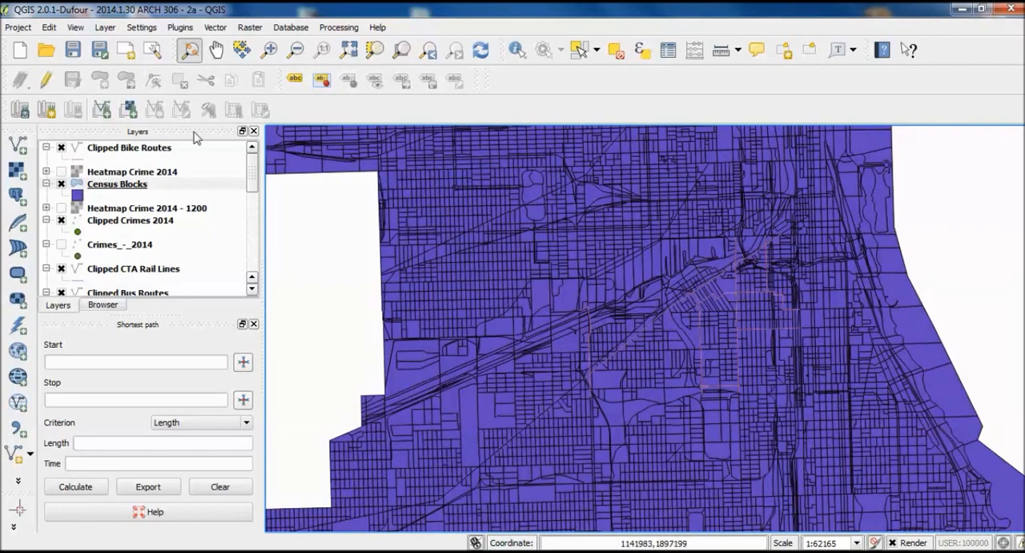
# - Examine the census tract and block fields in the Census Blocks attribute table, and close the table
pyautogui.rightClick(127, 194)
pyautogui.click(117, 191)
pyautogui.rightClick(114, 191)
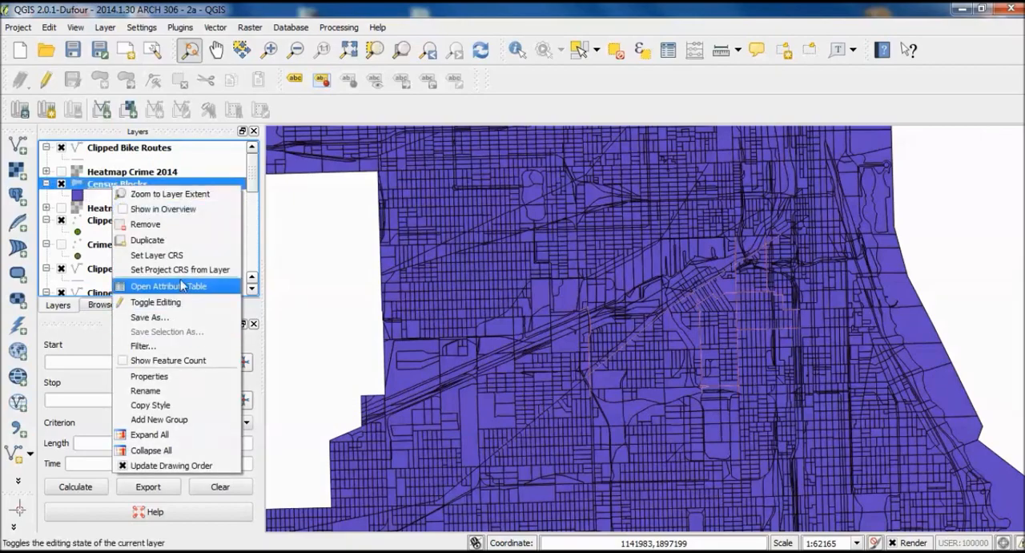
pyautogui.click(185, 290)
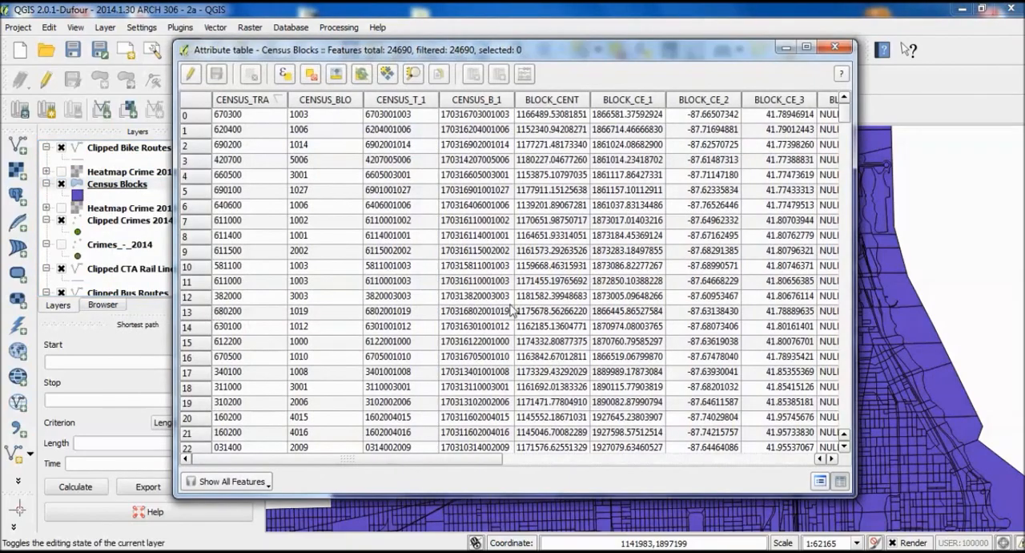
pyautogui.moveTo(488, 462); pyautogui.dragTo(436, 469)
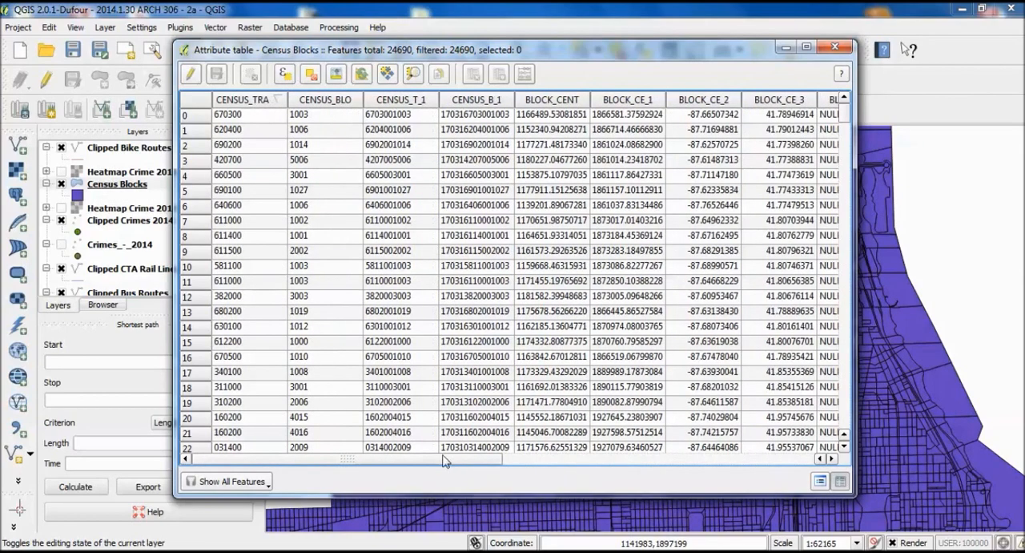
pyautogui.click(836, 46)
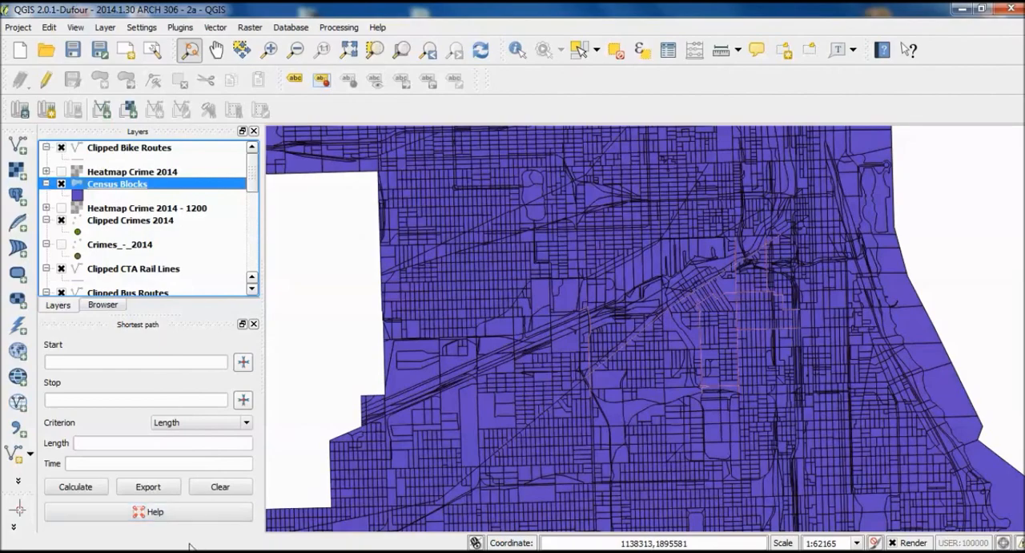
# - Switch to the file explorer and open DEC_10_SF1_H3_with_ann from the CSV Files > Occupancy Status folder in Excel
pyautogui.moveTo(293, 532)
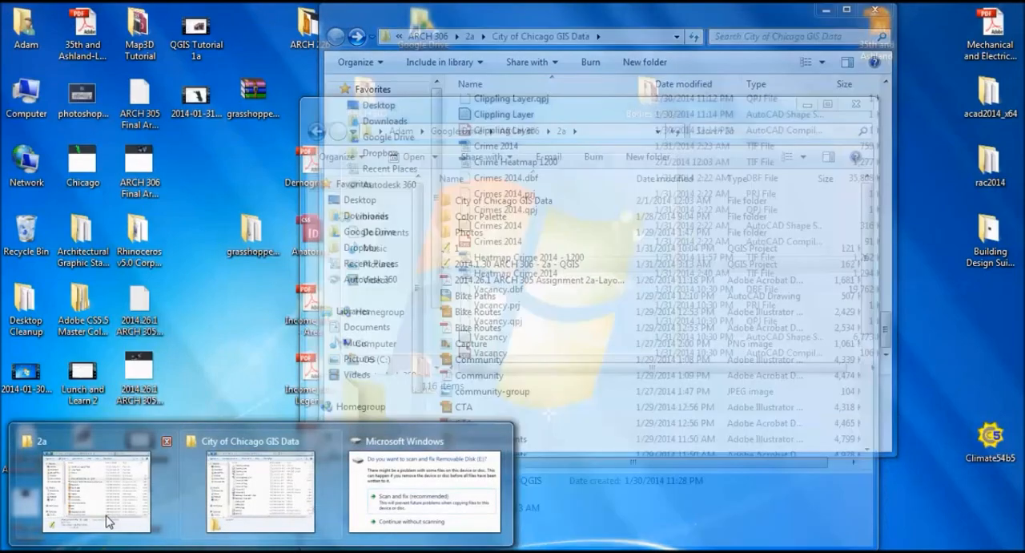
pyautogui.click(108, 520)
pyautogui.doubleClick(503, 202)
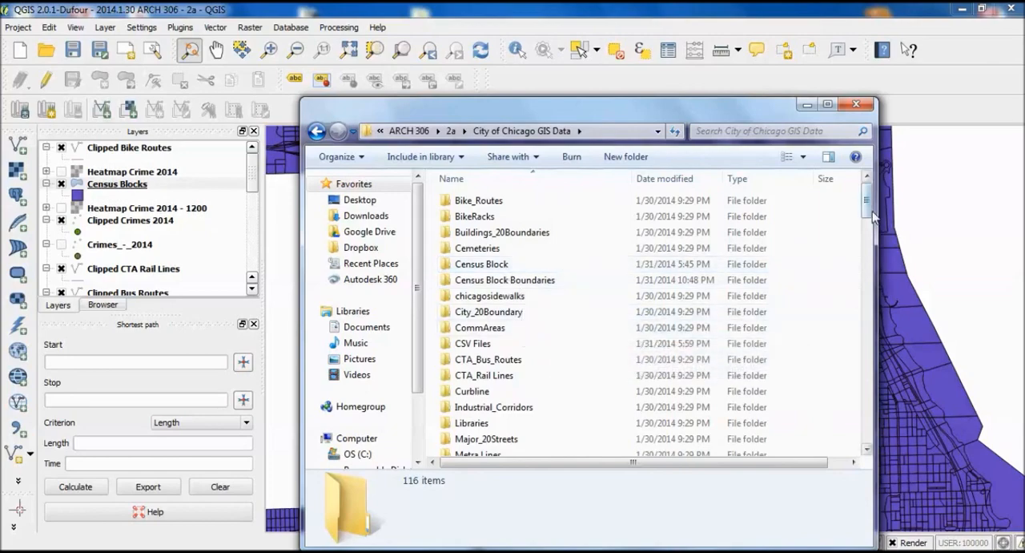
pyautogui.moveTo(871, 214)
pyautogui.mouseDown()
pyautogui.moveTo(881, 262)
pyautogui.moveTo(879, 198)
pyautogui.mouseUp()
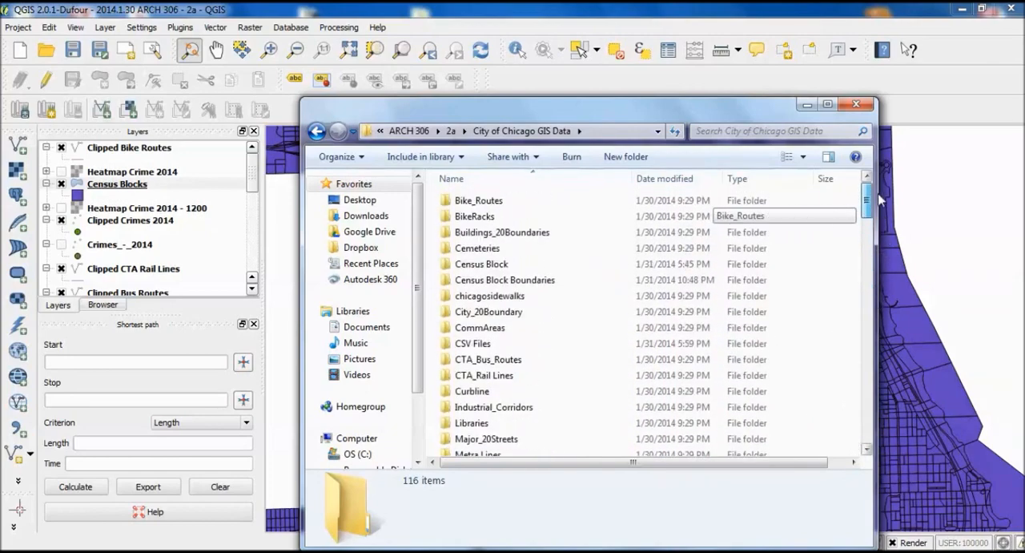
pyautogui.doubleClick(534, 352)
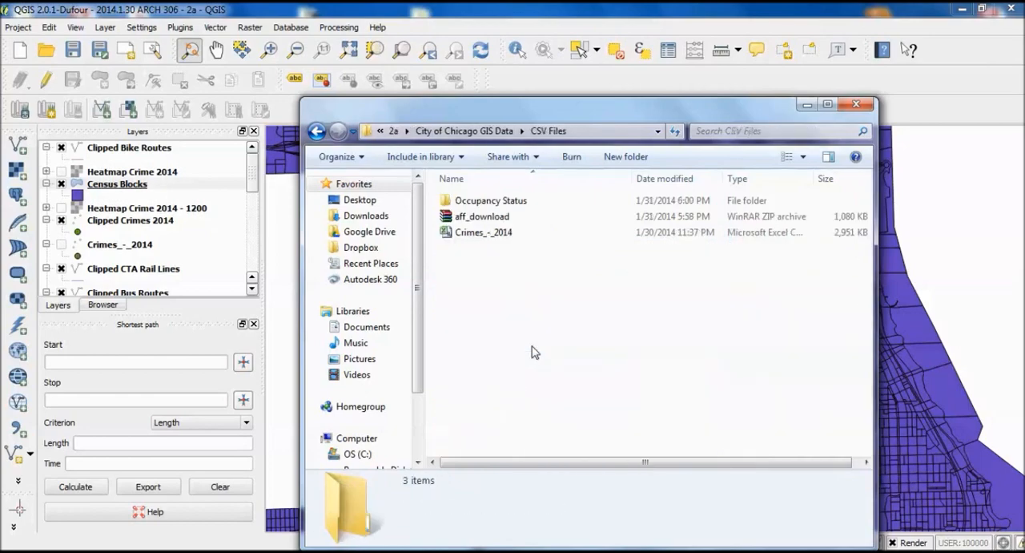
pyautogui.doubleClick(490, 200)
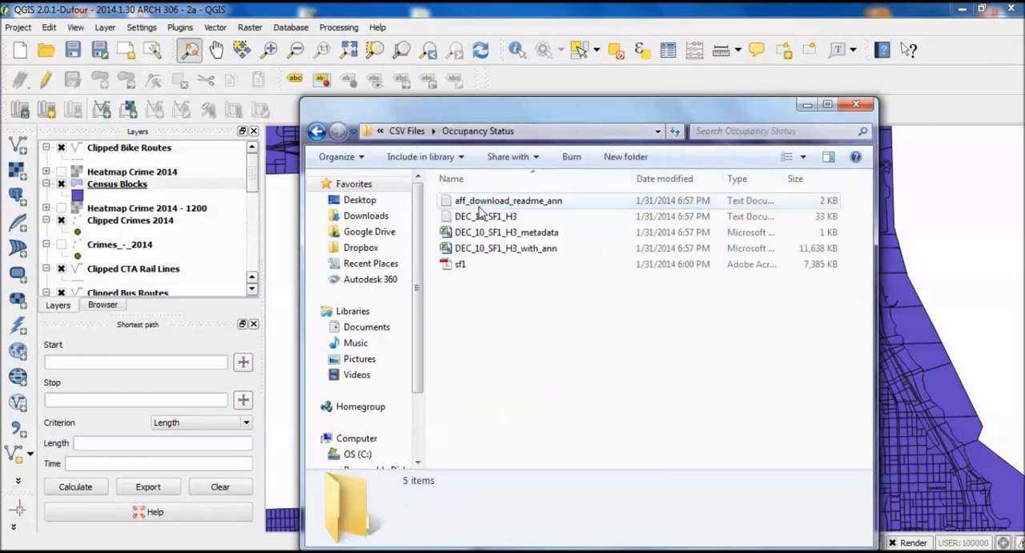
pyautogui.click(521, 250)
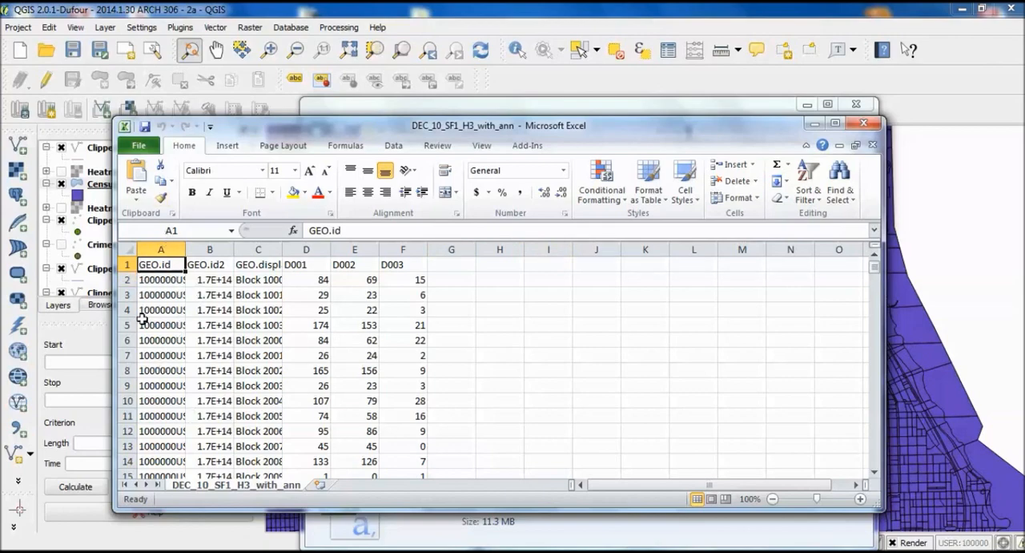
# - Widen the GEO columns and examine the occupancy data down to its last row, returning to the header row
pyautogui.moveTo(182, 251); pyautogui.dragTo(426, 255)
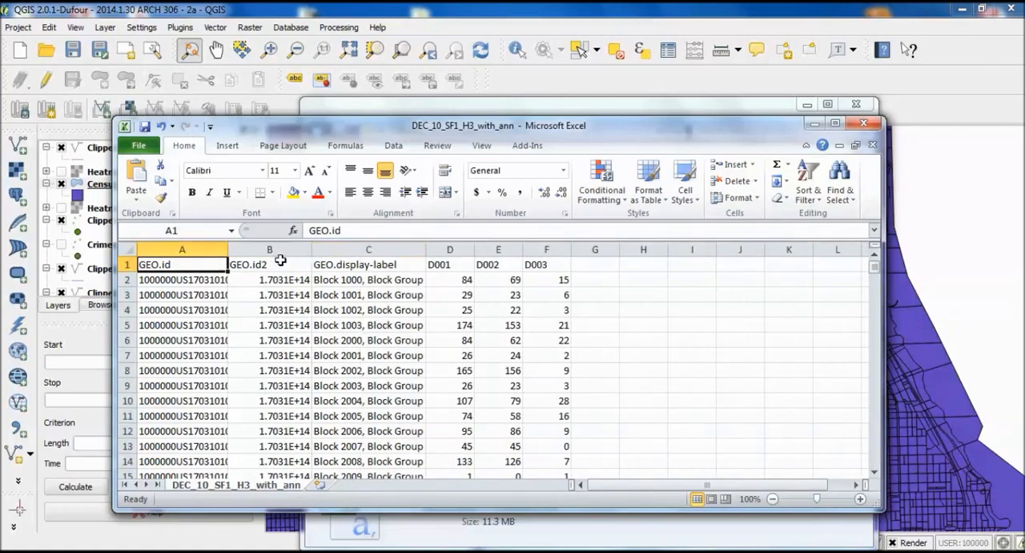
pyautogui.hotkey('ctrl', 'shift', 'End')
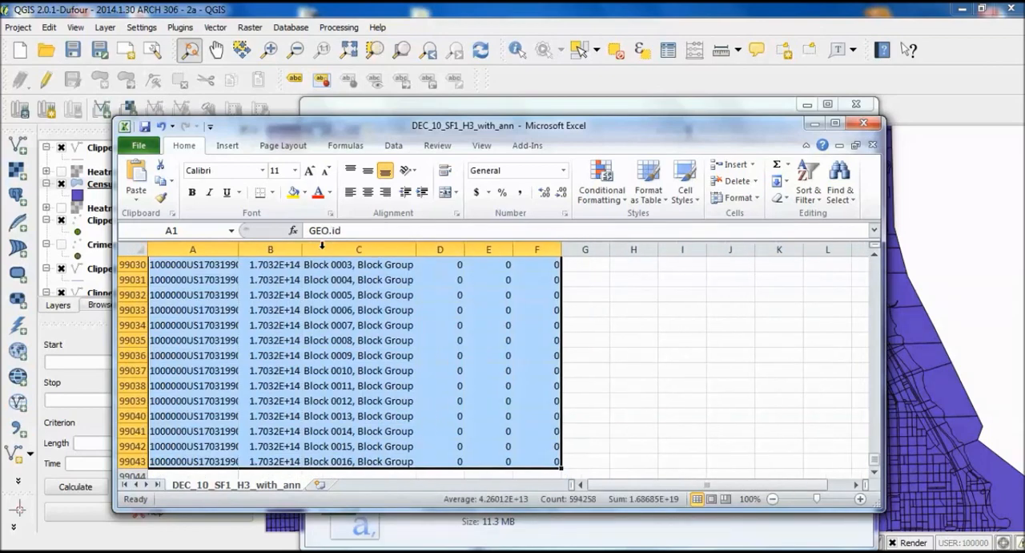
pyautogui.click(652, 329)
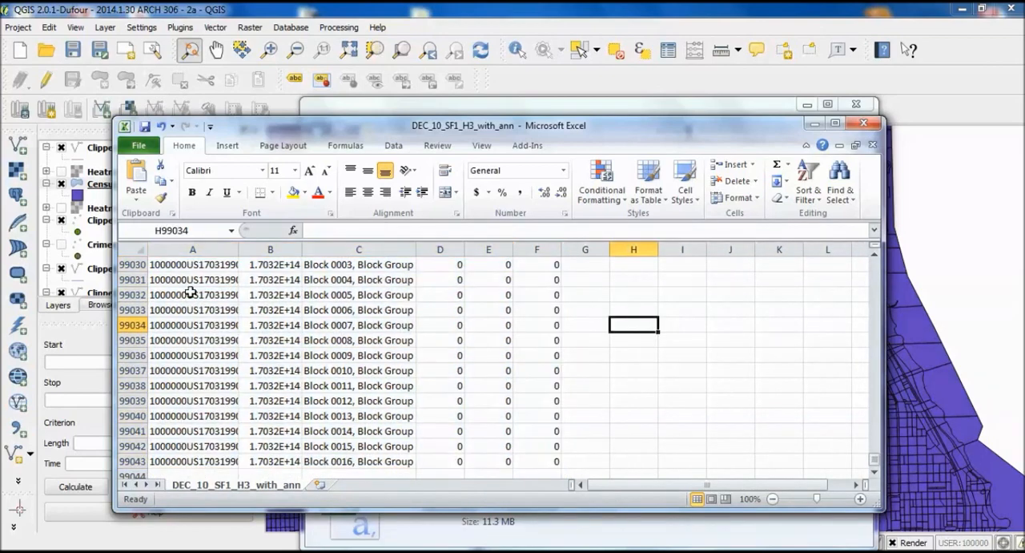
pyautogui.scroll(20, 697, 341)
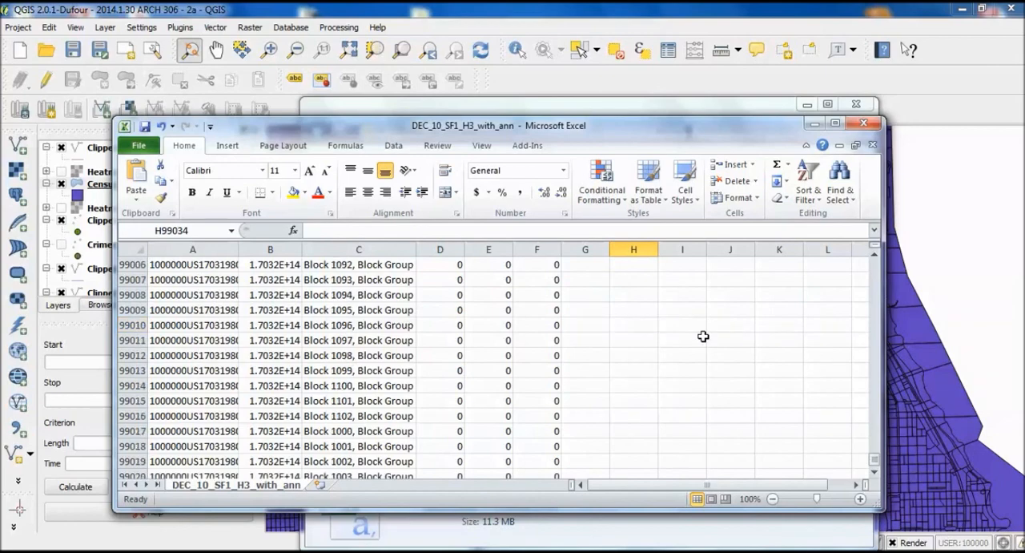
pyautogui.moveTo(875, 464); pyautogui.dragTo(864, 231)
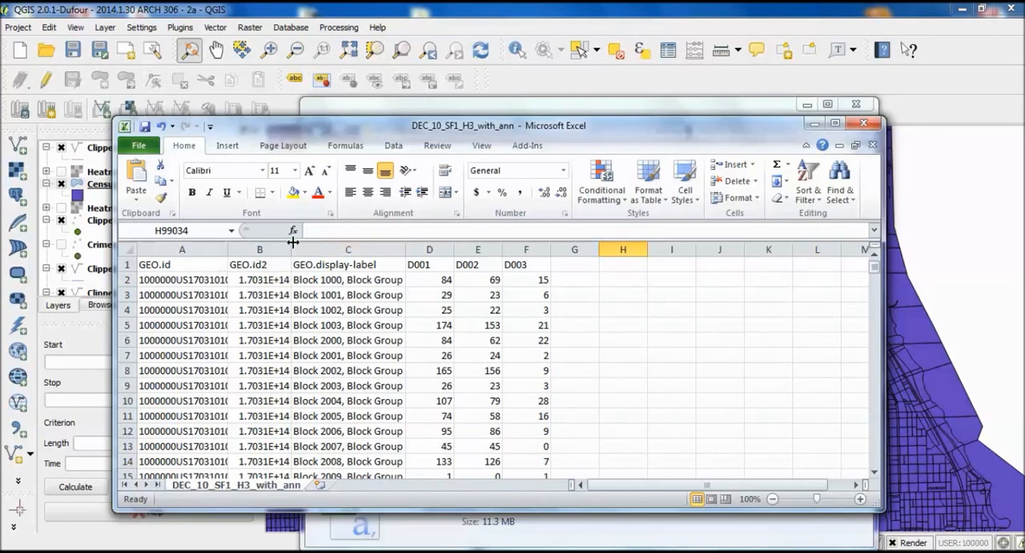
# - Widen the GEO.id, GEO.id2 and GEO.display-label columns to fit the block IDs and full block descriptions
pyautogui.moveTo(291, 249); pyautogui.dragTo(313, 249)
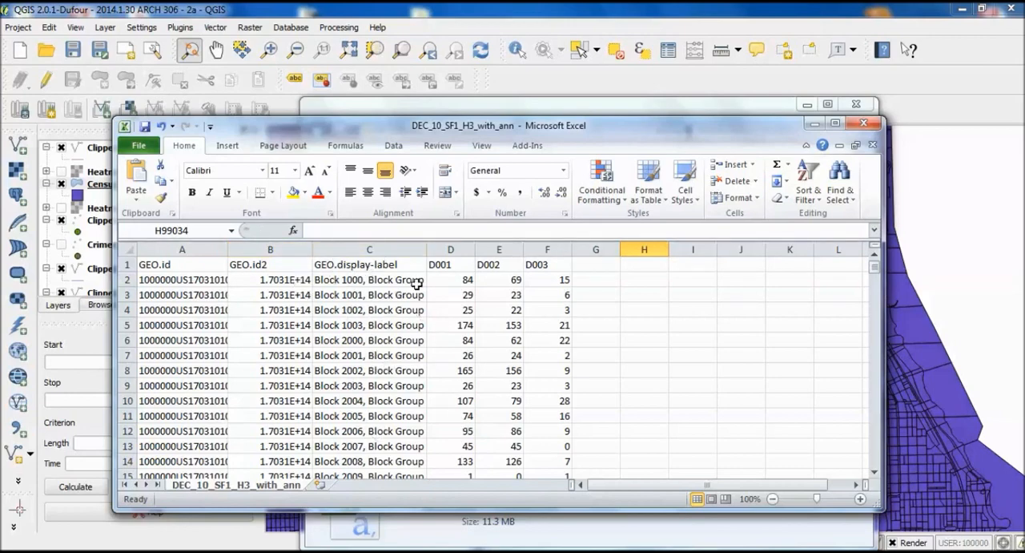
pyautogui.click(435, 265)
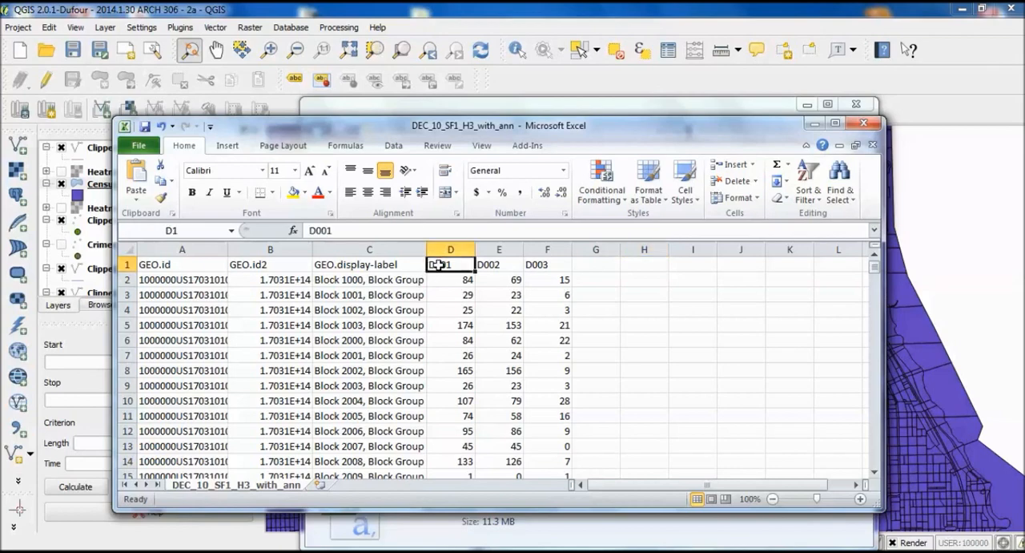
pyautogui.moveTo(426, 250); pyautogui.dragTo(646, 248)
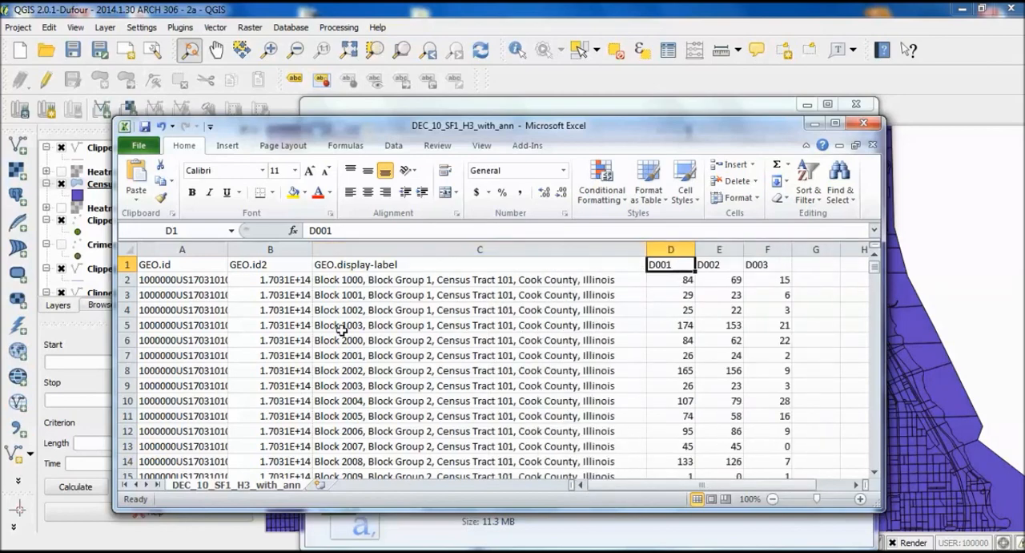
pyautogui.doubleClick(229, 253)
pyautogui.moveTo(360, 250); pyautogui.dragTo(339, 251)
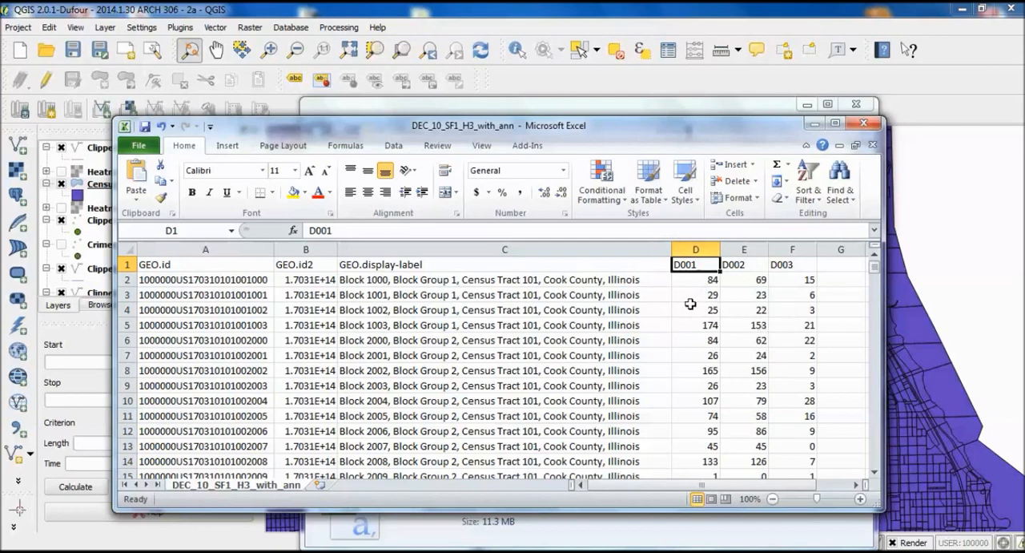
# - Switch to sf1.pdf in Acrobat and compare its H3 Occupancy Status field definitions with the spreadsheet's D001 to D003 columns
pyautogui.click(374, 551)
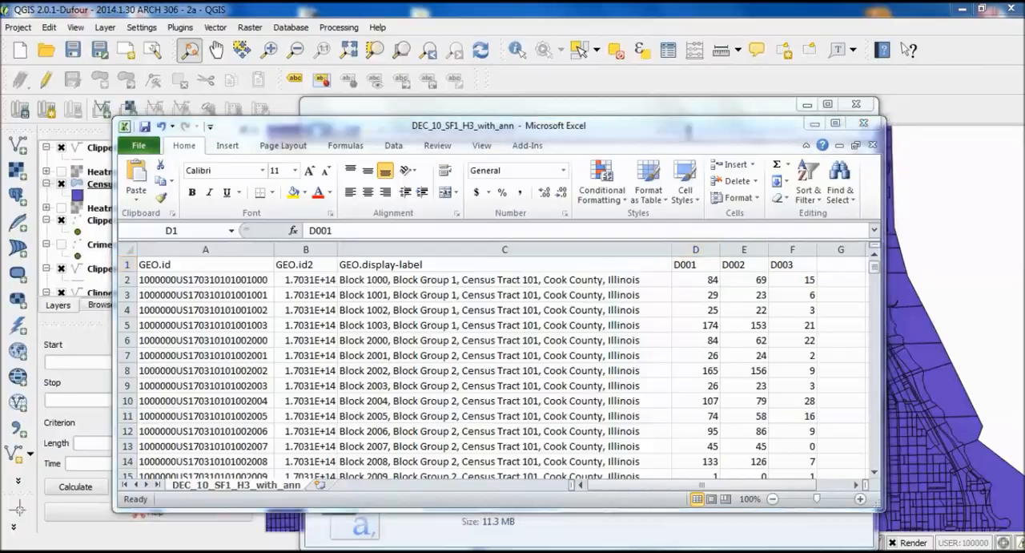
pyautogui.click(455, 480)
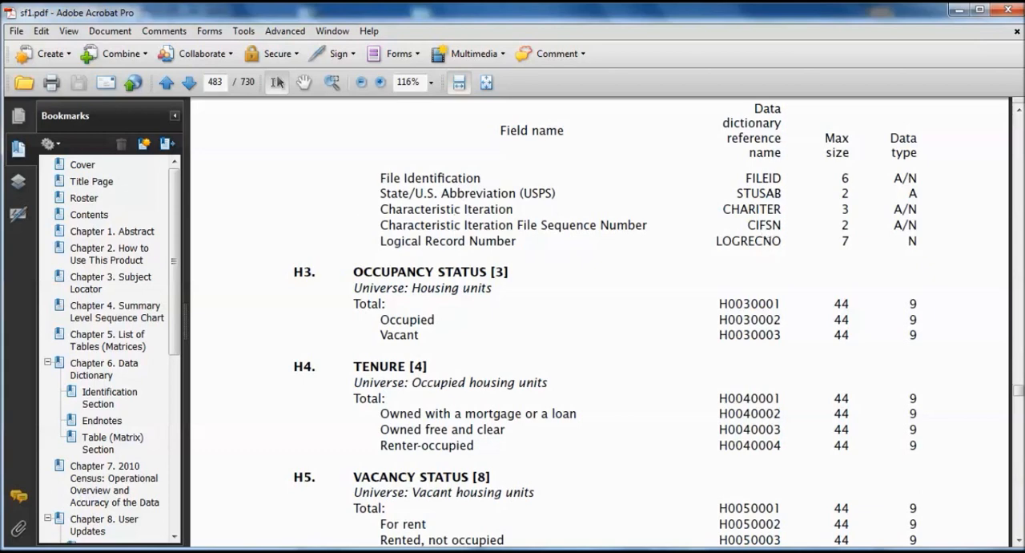
pyautogui.moveTo(394, 551)
pyautogui.hotkey('alt', 'Tab')
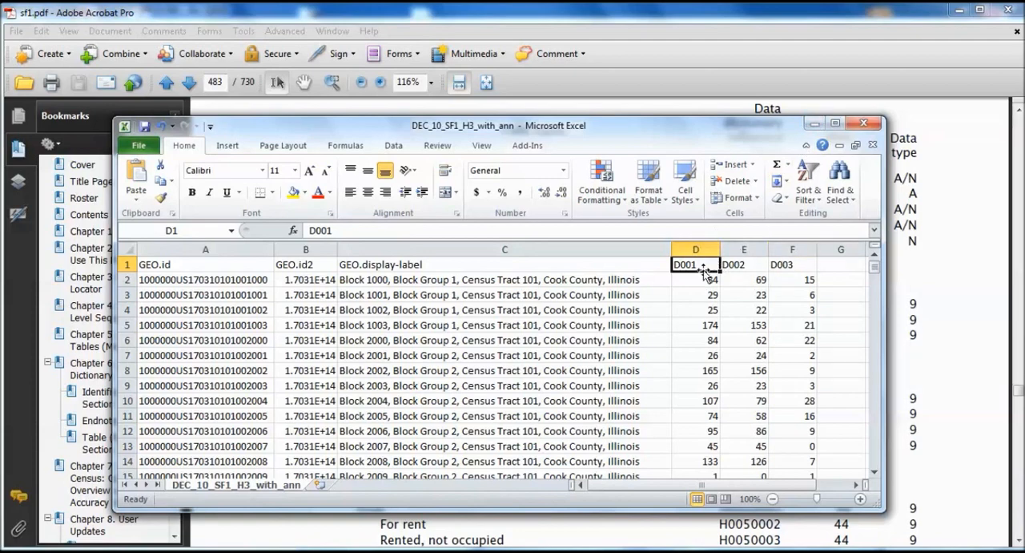
pyautogui.click(814, 123)
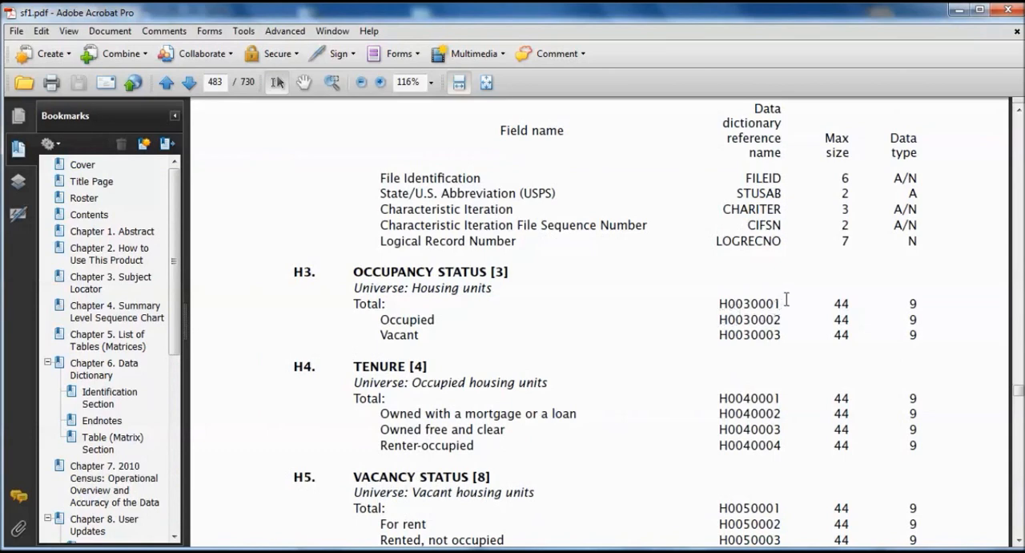
pyautogui.moveTo(786, 304); pyautogui.dragTo(715, 312)
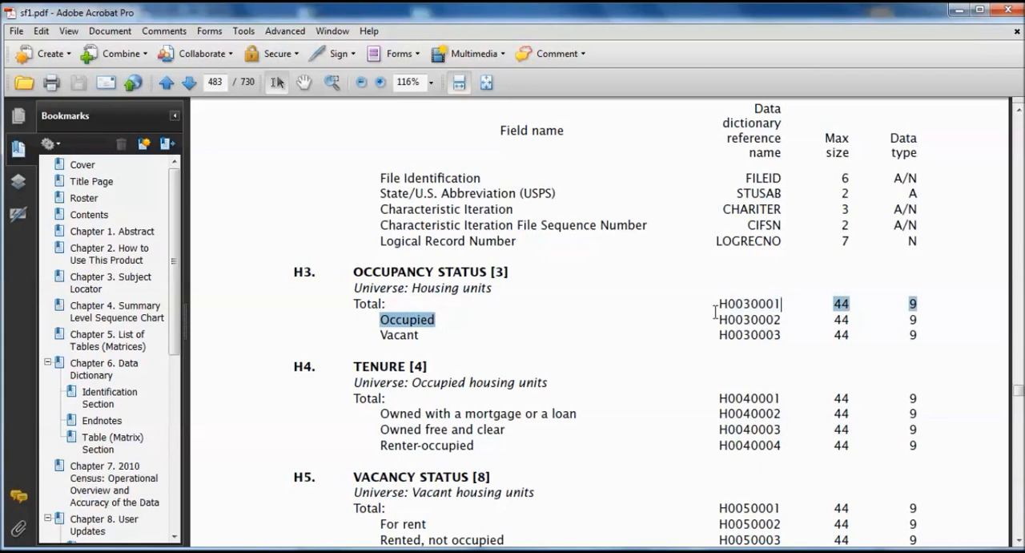
# - Switch to the Excel spreadsheet and position its window beside the PDF to compare columns D001 to D003 with codes H0030001 to H0030003
pyautogui.click(744, 282)
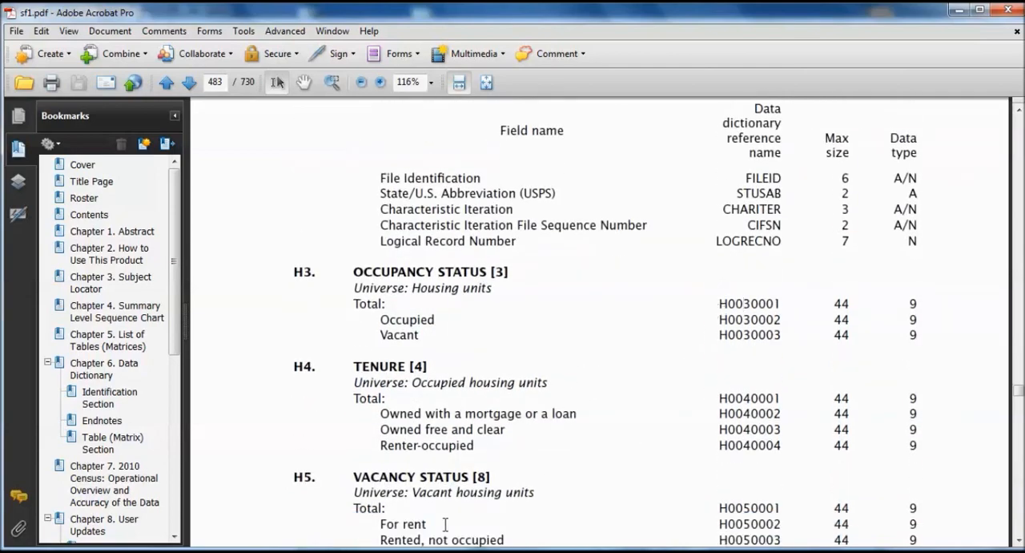
pyautogui.hotkey('alt', 'Tab')
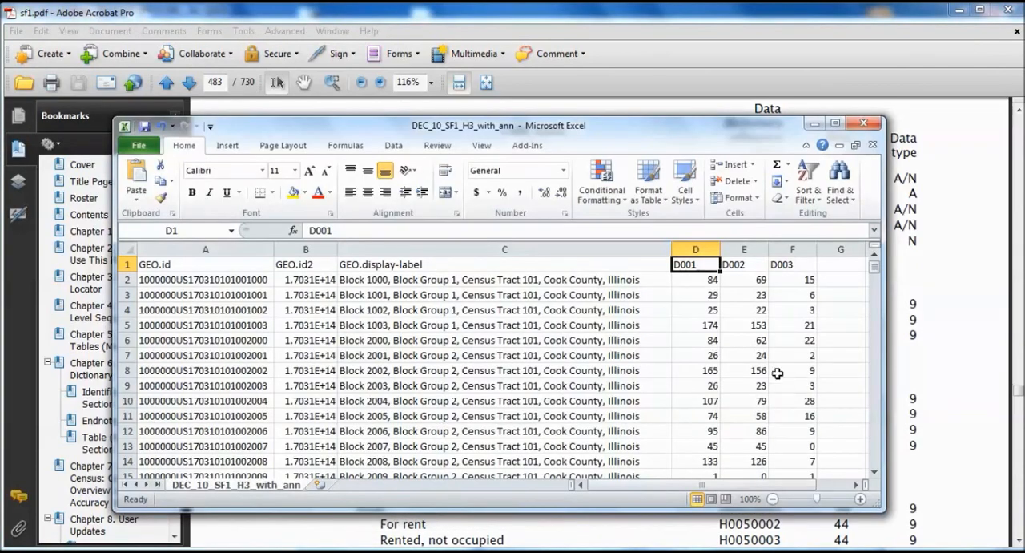
pyautogui.moveTo(715, 125); pyautogui.dragTo(375, 96)
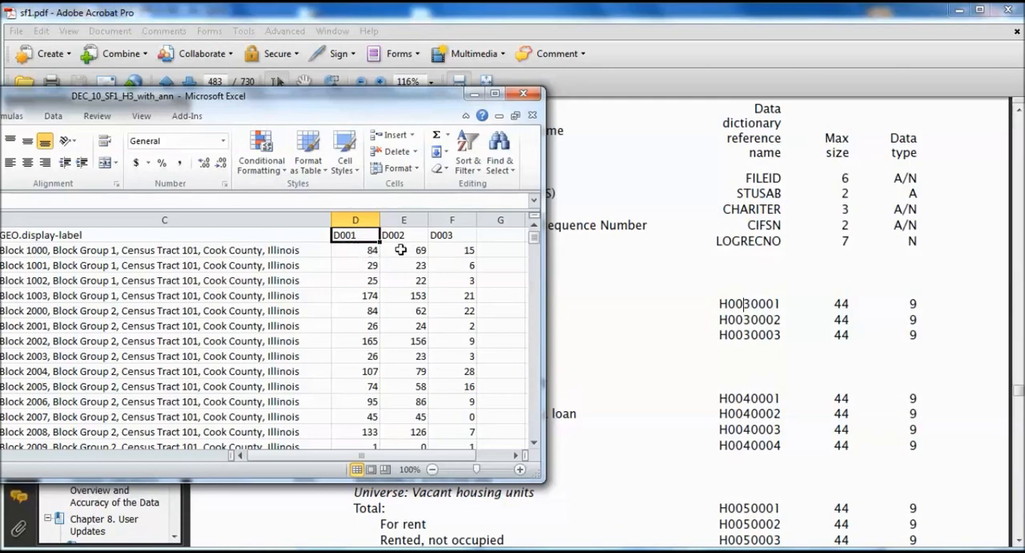
pyautogui.moveTo(412, 95); pyautogui.dragTo(628, 70)
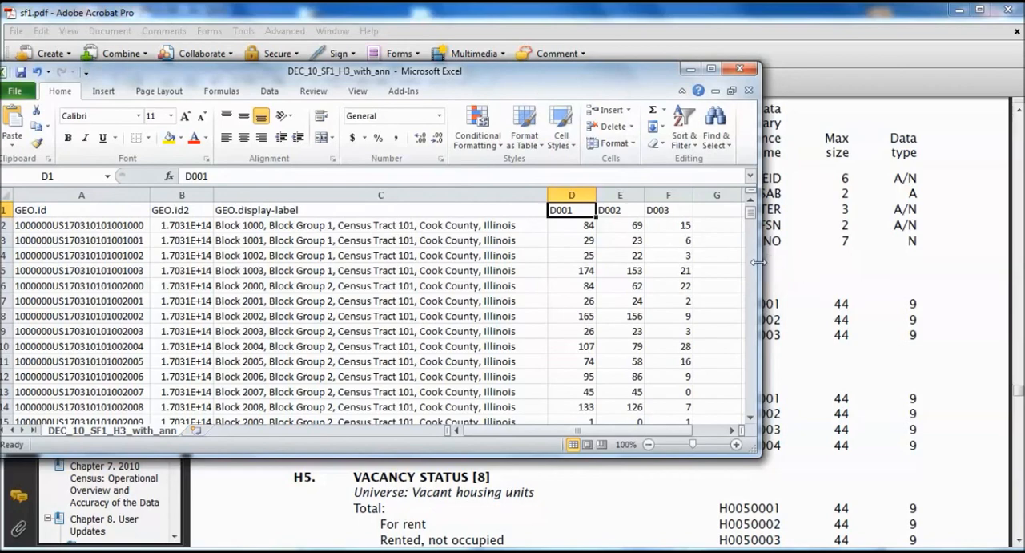
pyautogui.moveTo(758, 262); pyautogui.dragTo(722, 270)
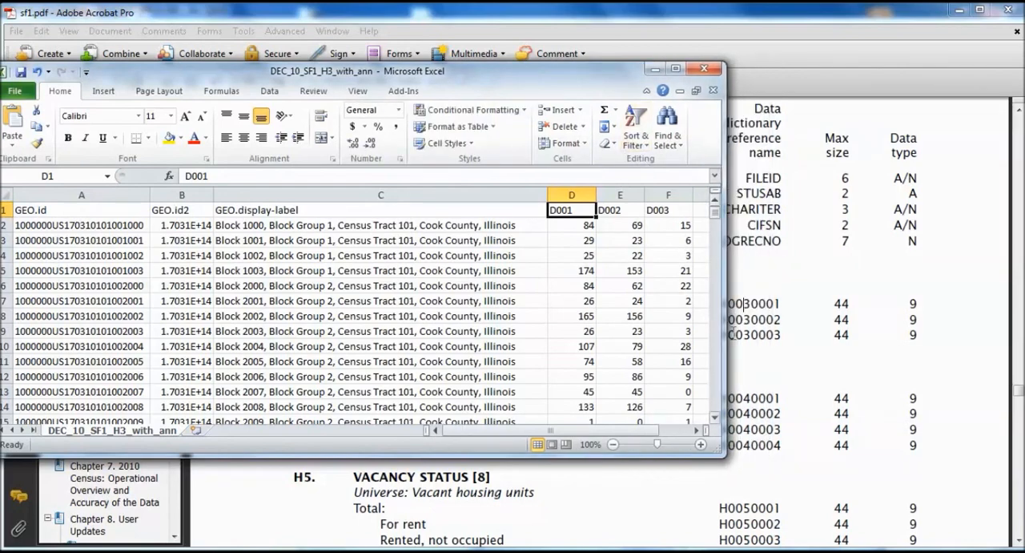
pyautogui.moveTo(615, 77); pyautogui.dragTo(551, 84)
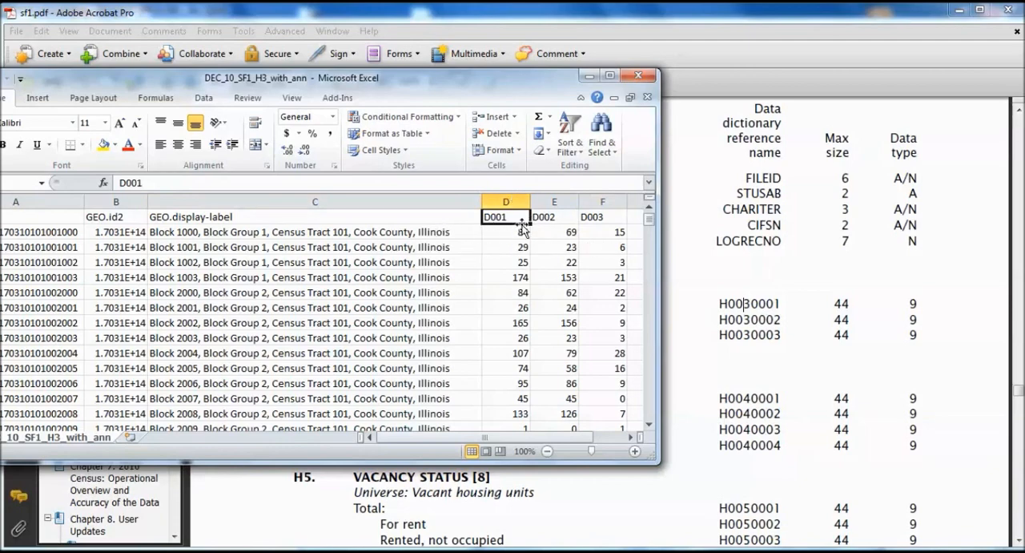
pyautogui.moveTo(548, 86); pyautogui.dragTo(544, 117)
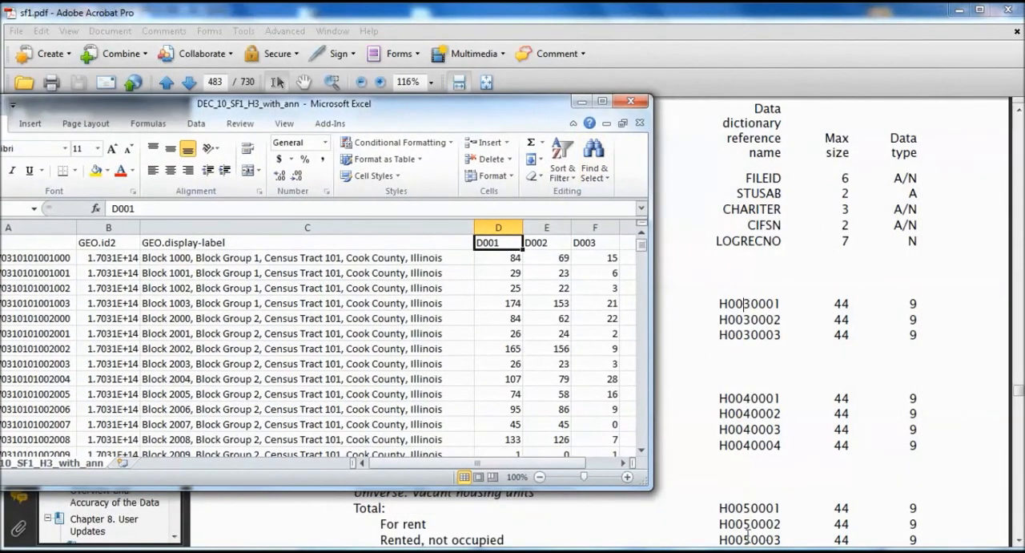
# - Maximize sf1.pdf to read the H3 Total, Occupied and Vacant definitions, and check them against the spreadsheet's D001 to D003 values
pyautogui.click(981, 11)
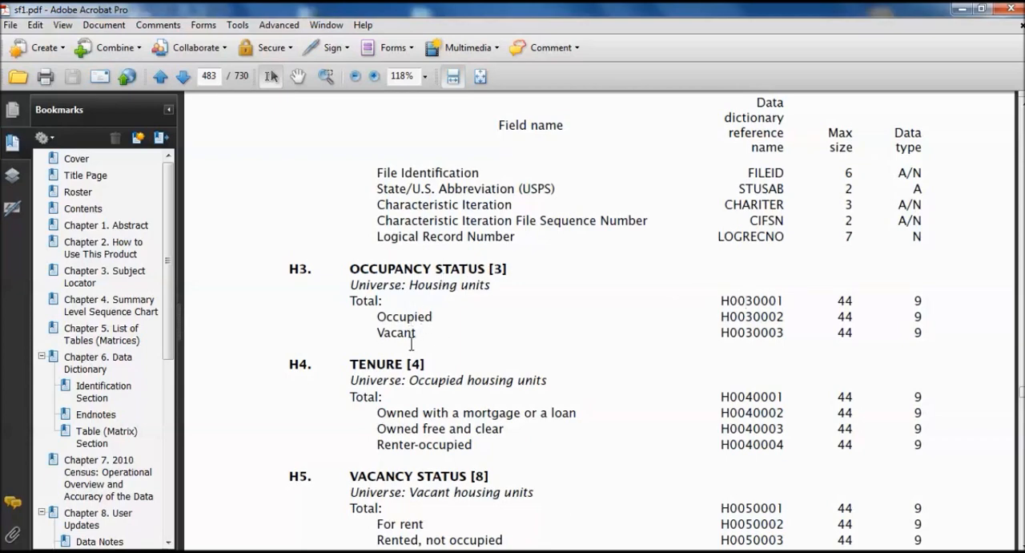
pyautogui.click(294, 551)
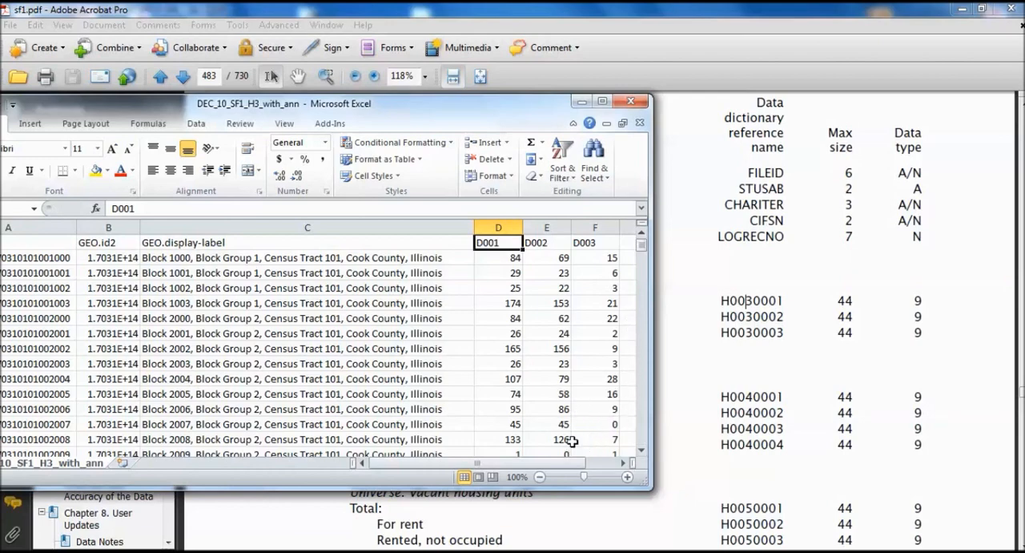
pyautogui.scroll(-1, 604, 433)
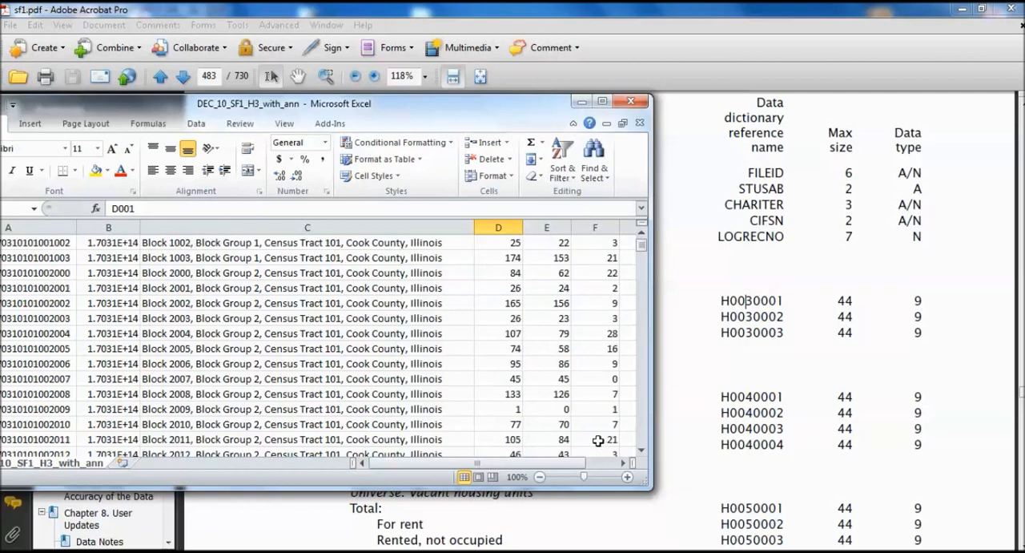
pyautogui.scroll(1, 577, 418)
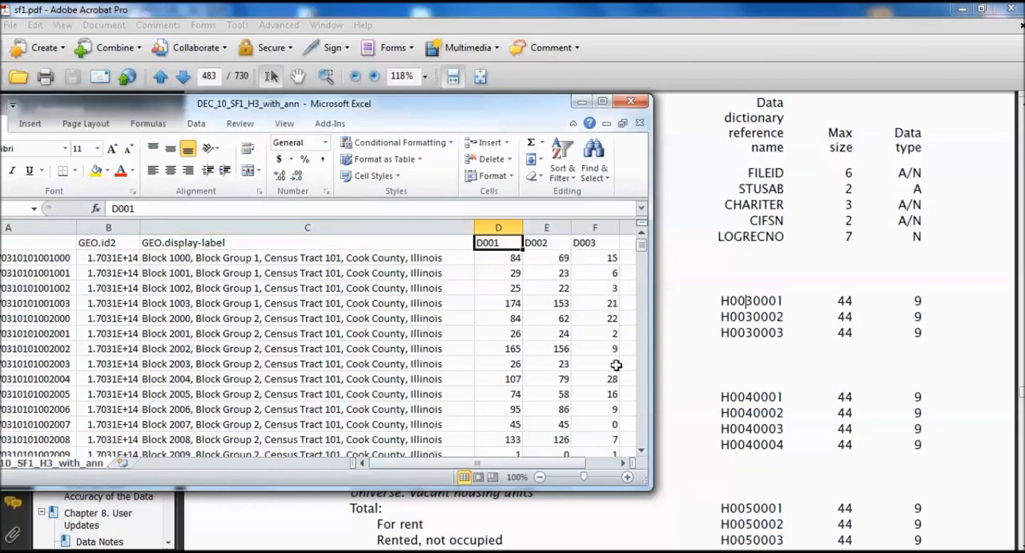
# - Minimize the Excel, Acrobat and file explorer windows to return to the QGIS map
pyautogui.click(582, 101)
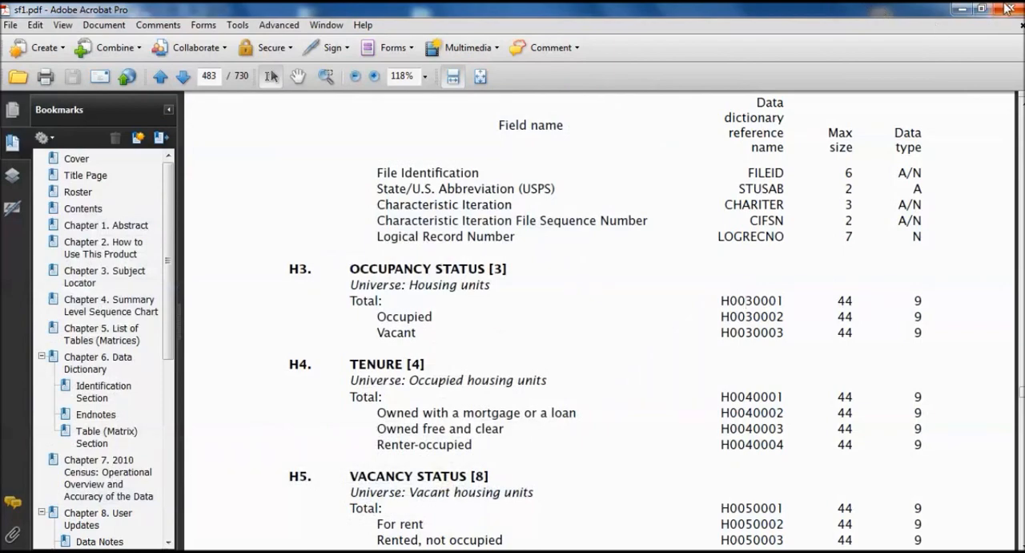
pyautogui.click(963, 9)
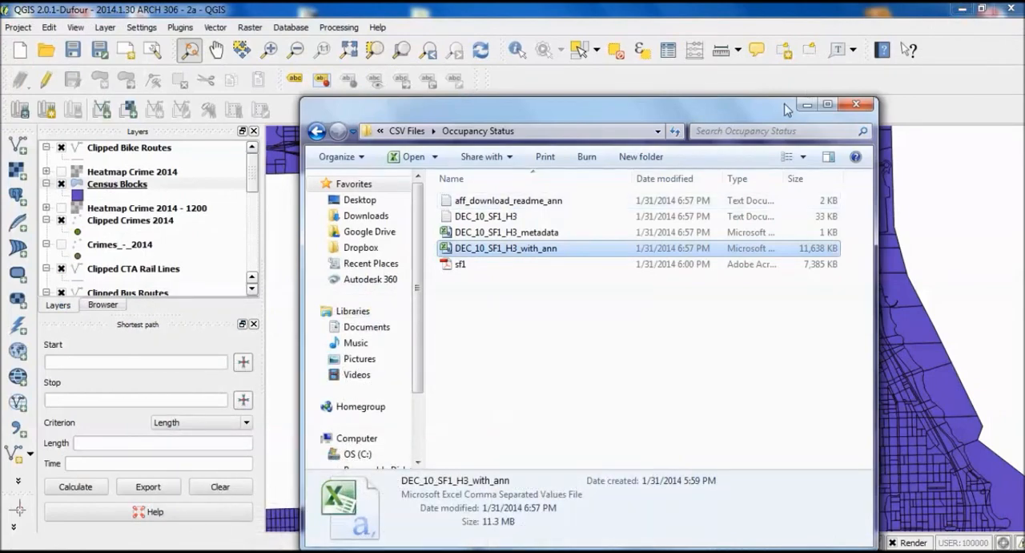
pyautogui.click(804, 106)
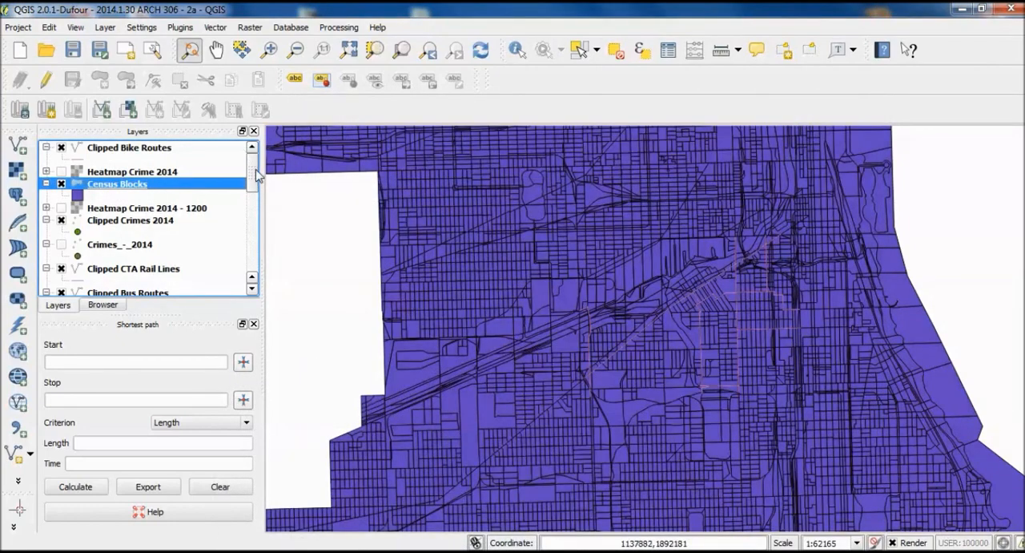
# - Start adding a vector layer from file and browse to City of Chicago GIS Data > CSV Files > Occupancy Status
pyautogui.click(22, 150)
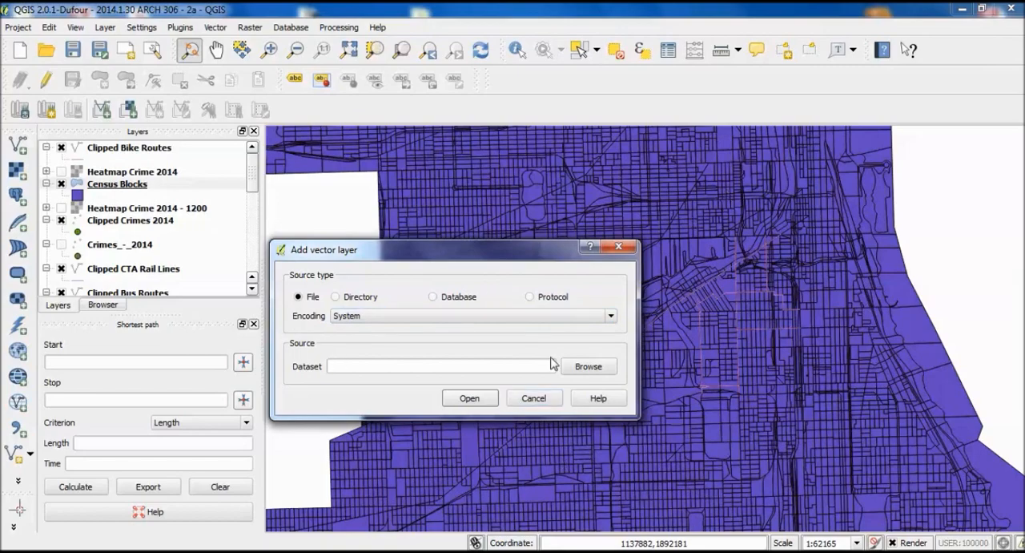
pyautogui.click(586, 366)
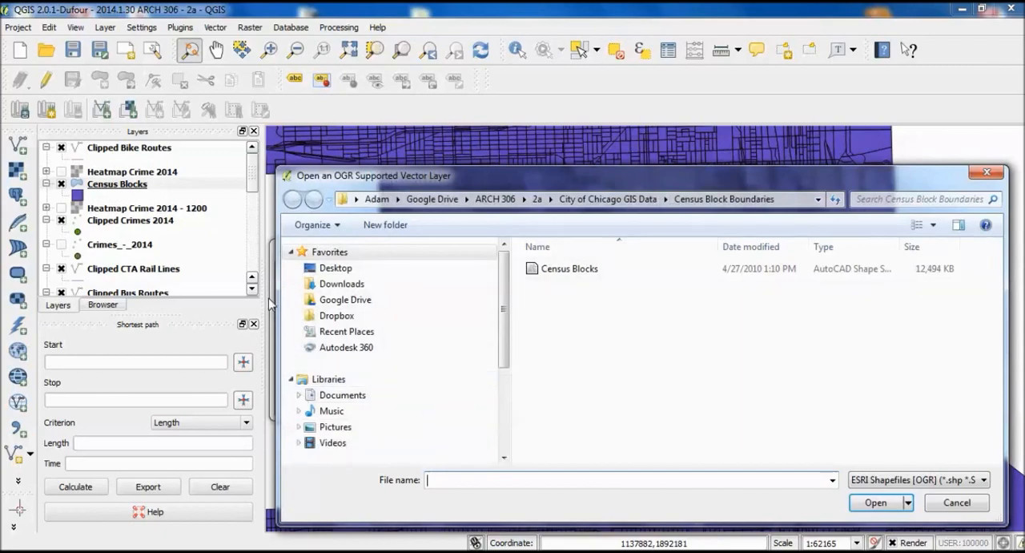
pyautogui.click(571, 200)
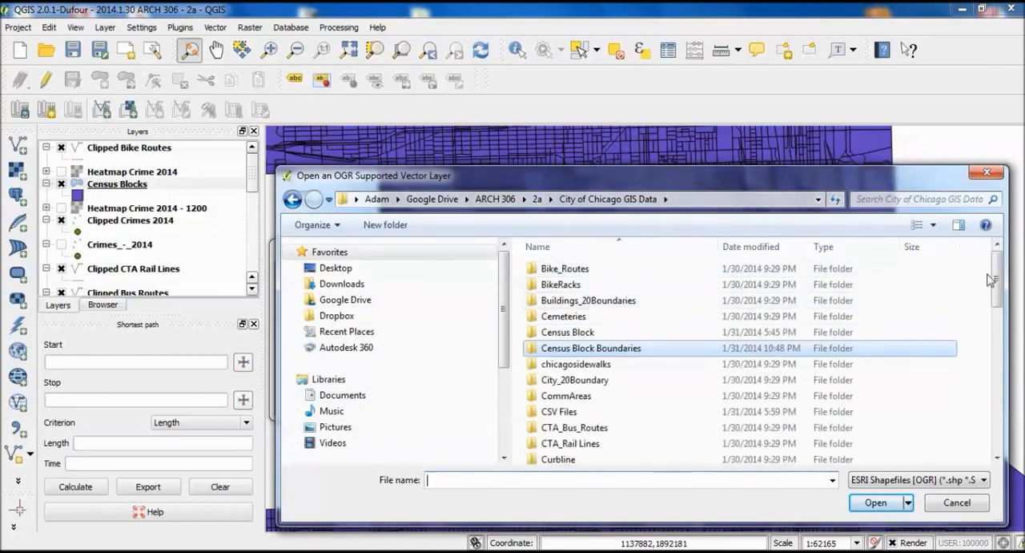
pyautogui.hotkey('alt', 'Tab')
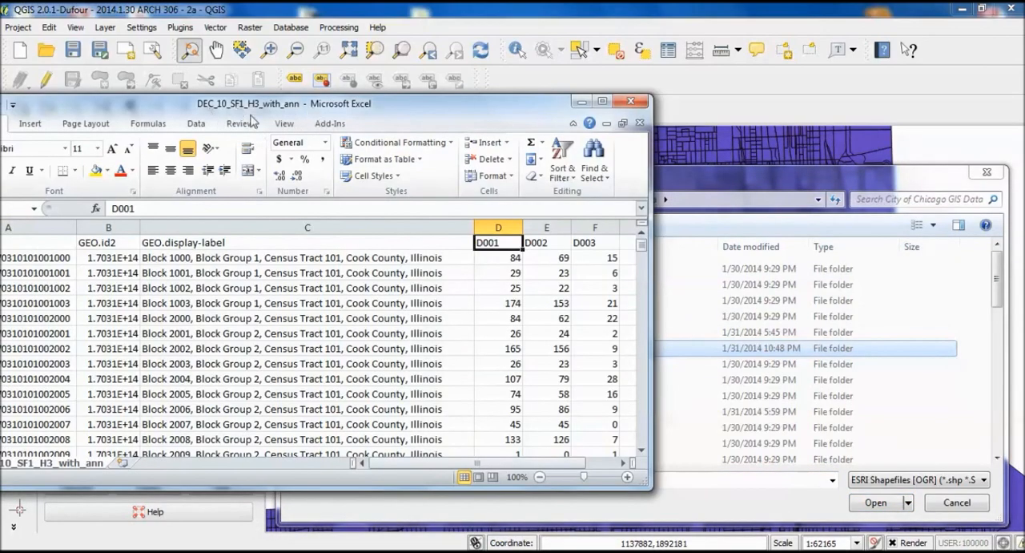
pyautogui.click(581, 101)
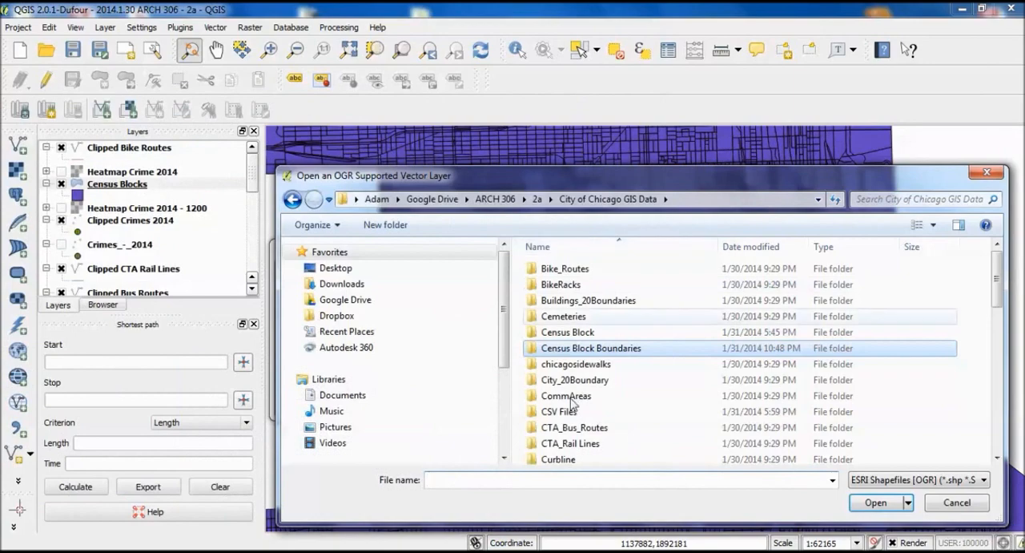
pyautogui.moveTo(996, 296)
pyautogui.mouseDown()
pyautogui.moveTo(993, 333)
pyautogui.moveTo(994, 303)
pyautogui.mouseUp()
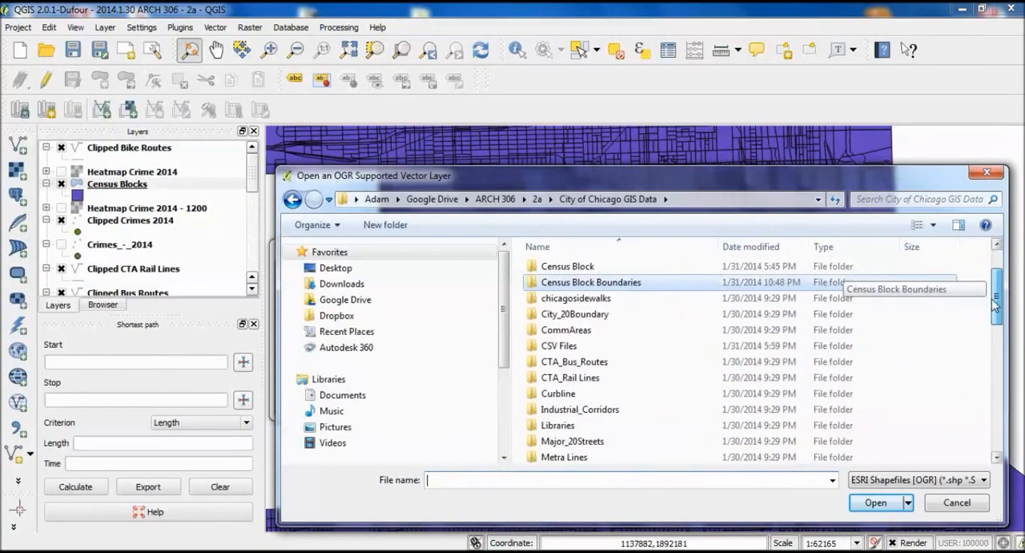
pyautogui.doubleClick(577, 346)
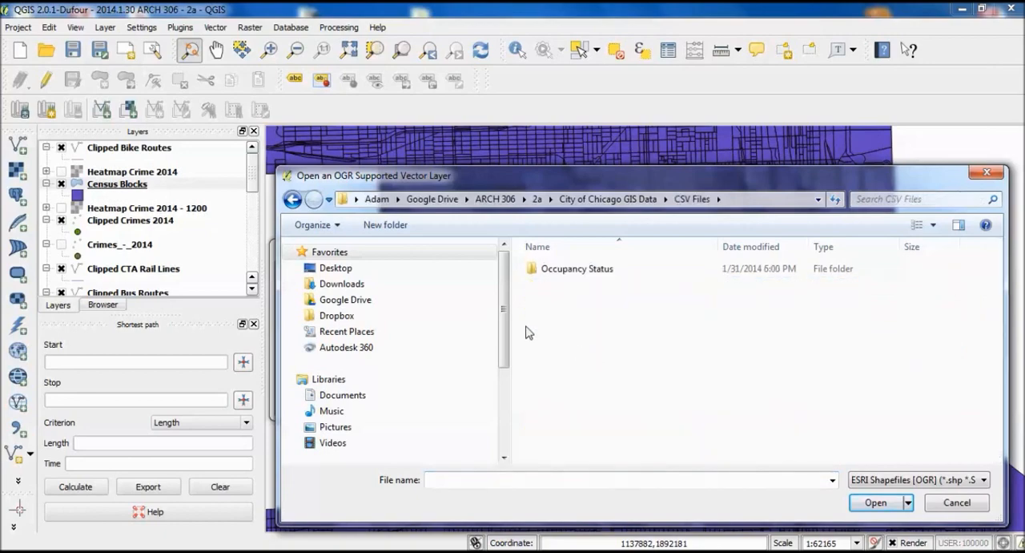
pyautogui.doubleClick(586, 277)
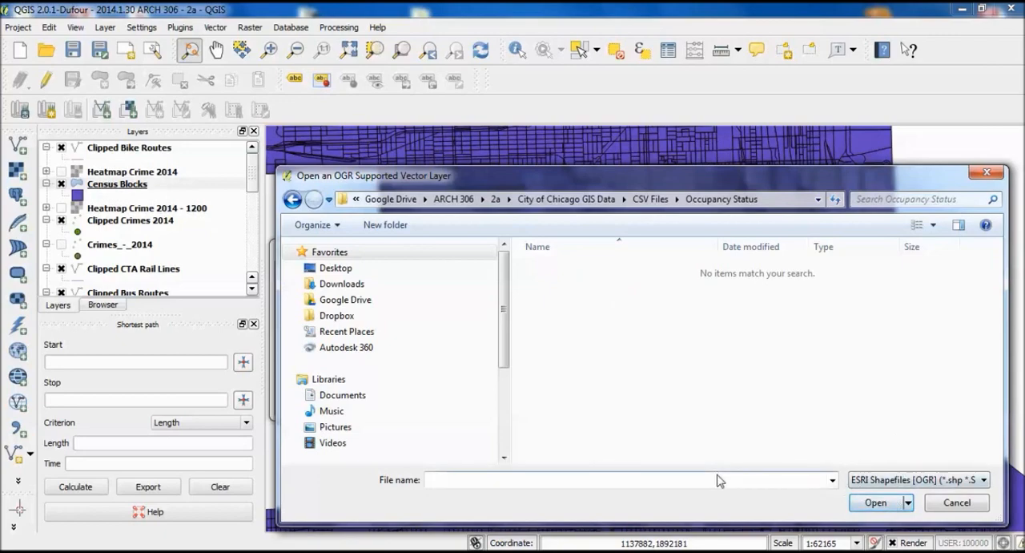
# - Set the file type to Comma Separated Value and add DEC_10_SF1_H3_with_ann as a layer
pyautogui.click(917, 479)
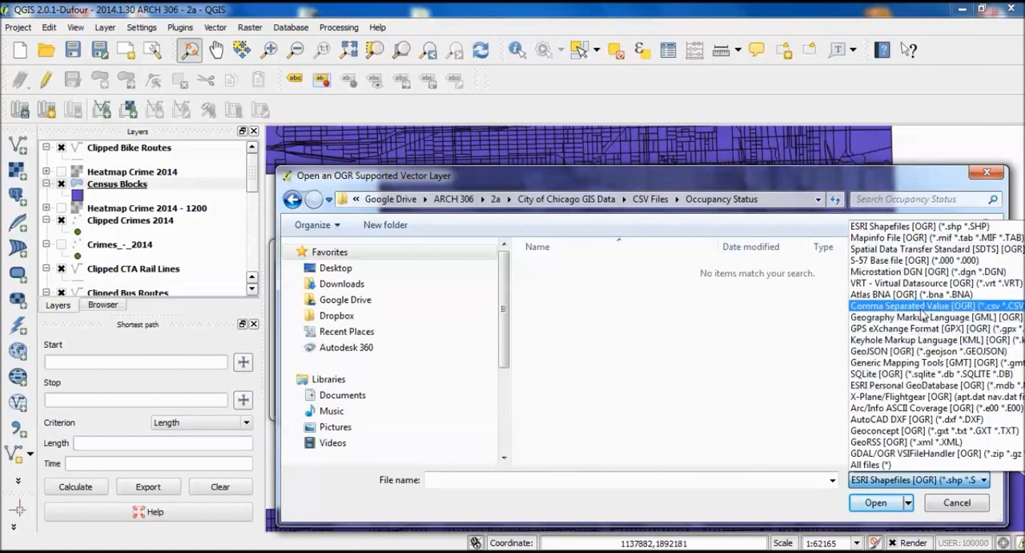
pyautogui.click(922, 307)
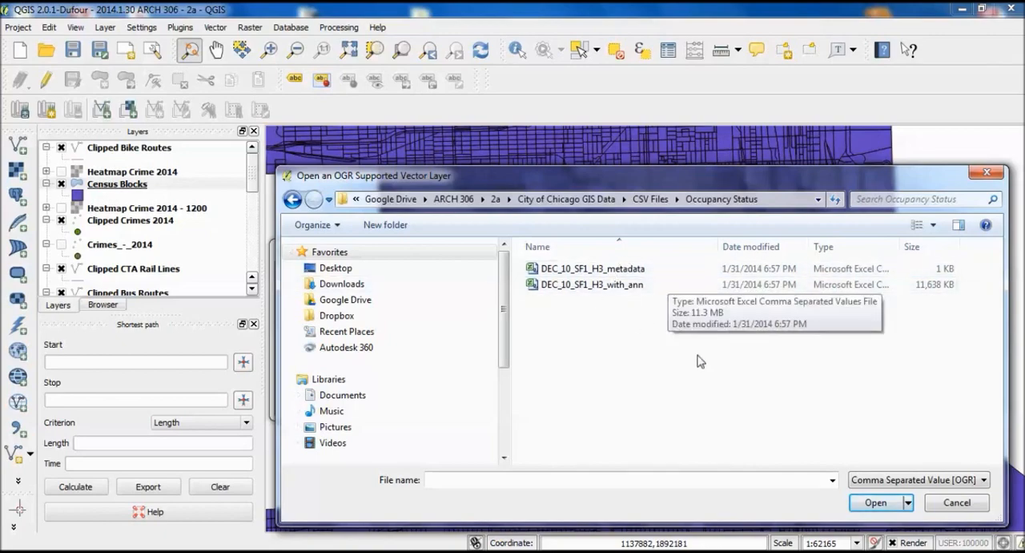
pyautogui.click(628, 290)
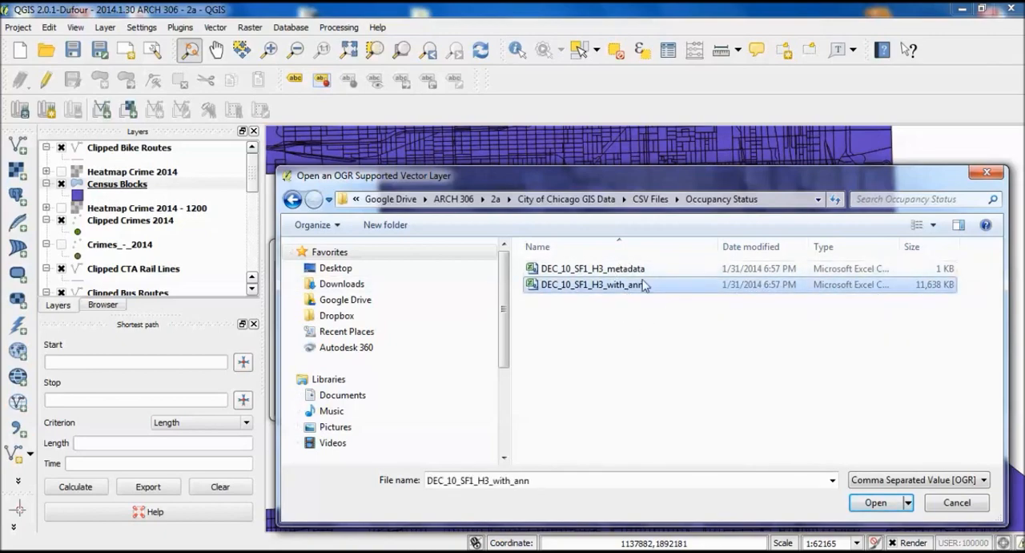
pyautogui.click(881, 502)
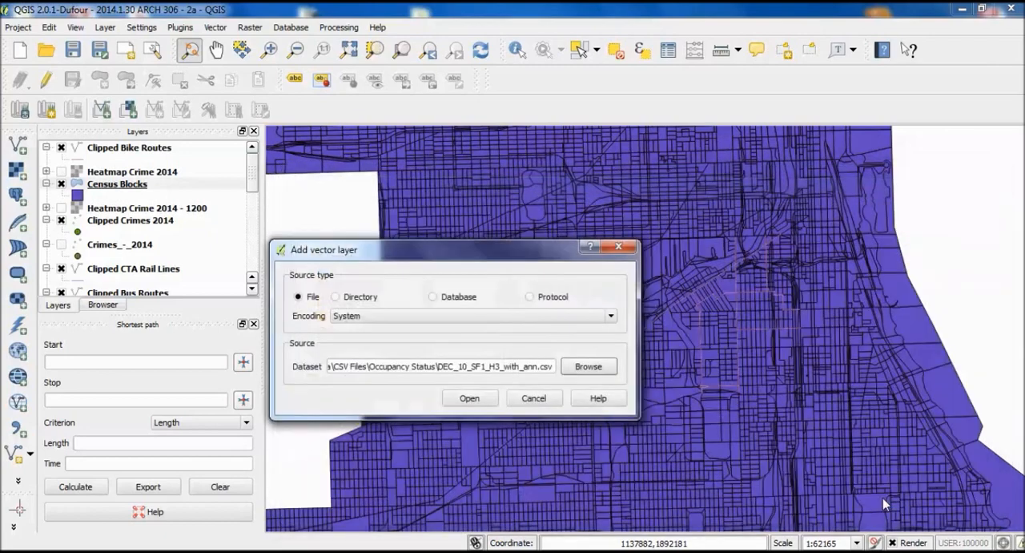
pyautogui.click(469, 398)
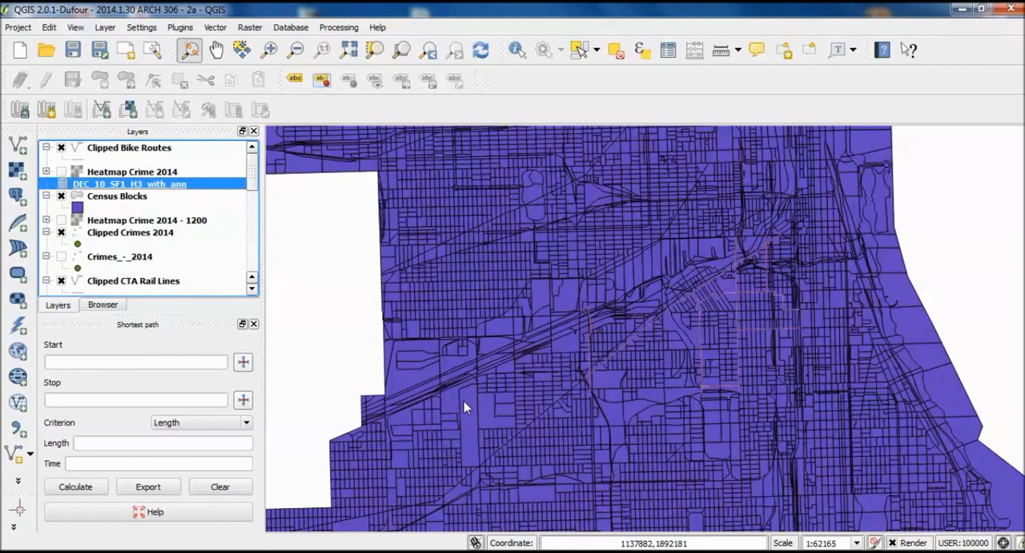
pyautogui.moveTo(423, 372); pyautogui.dragTo(539, 361)
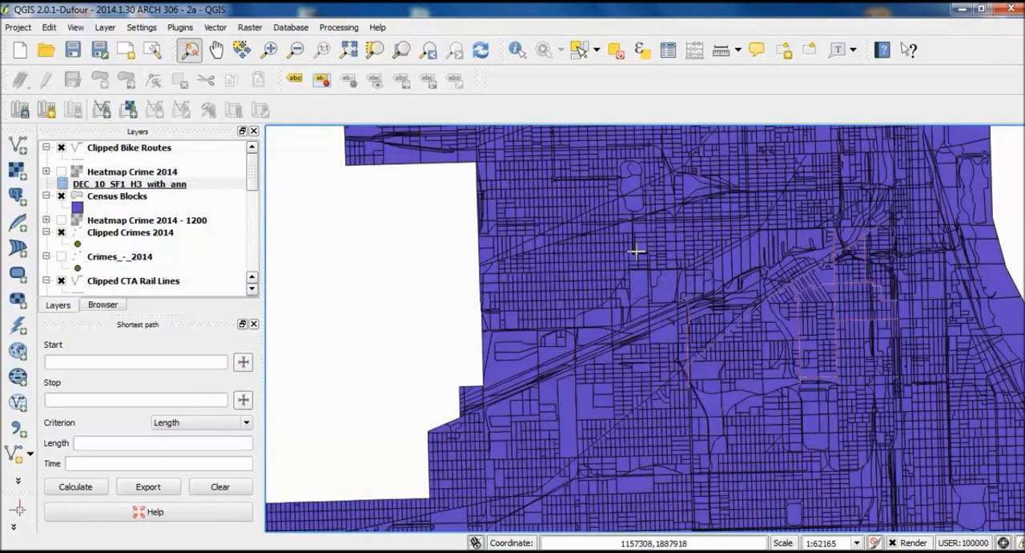
pyautogui.moveTo(613, 277); pyautogui.dragTo(544, 320)
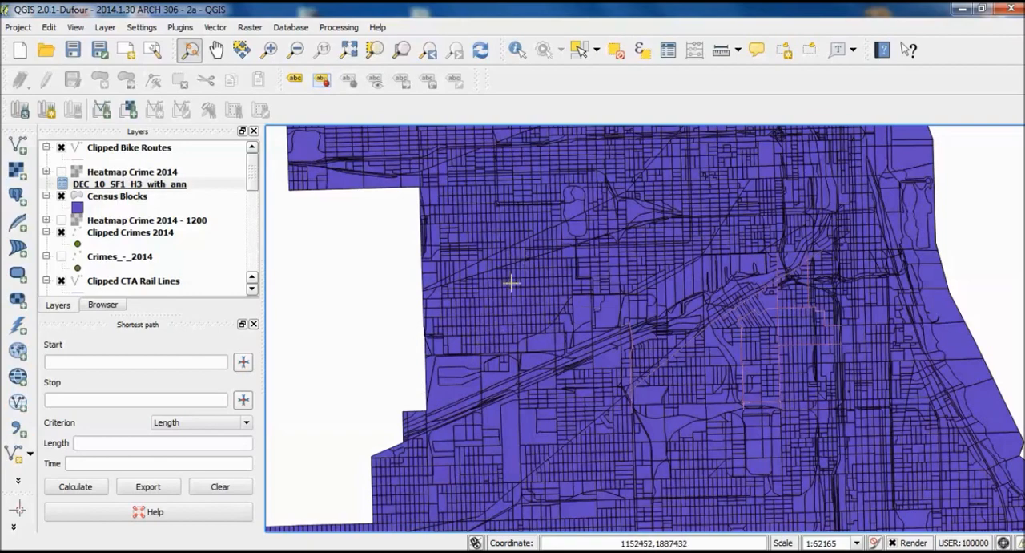
# - Duplicate the Census Blocks layer, hide the original and make Census Blocks copy visible
pyautogui.click(127, 199)
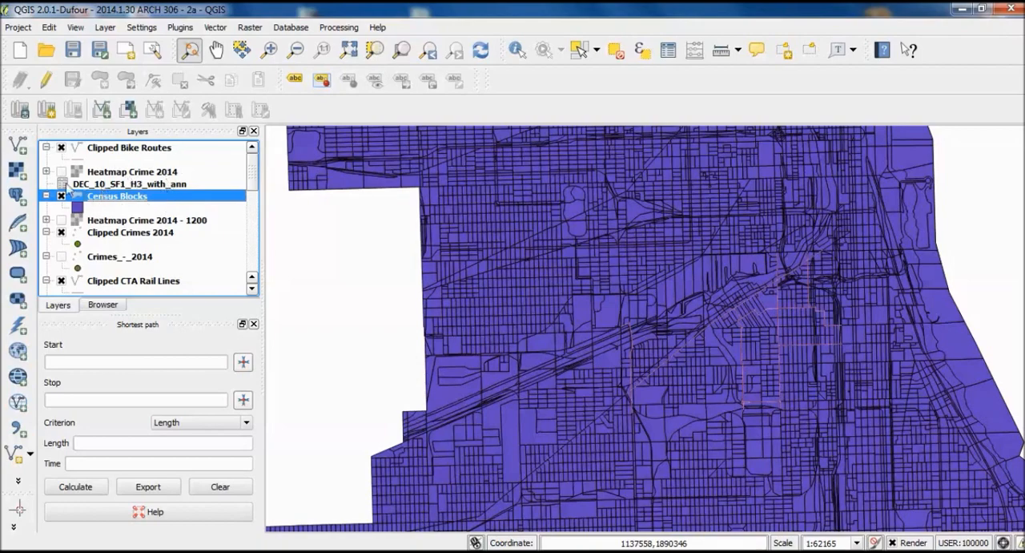
pyautogui.rightClick(130, 202)
pyautogui.click(164, 247)
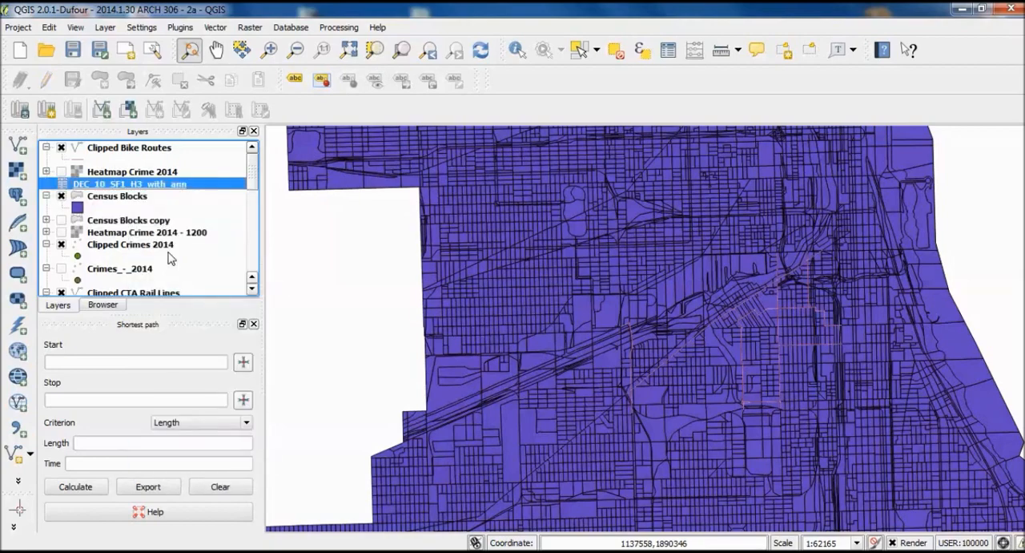
pyautogui.click(61, 196)
pyautogui.click(60, 219)
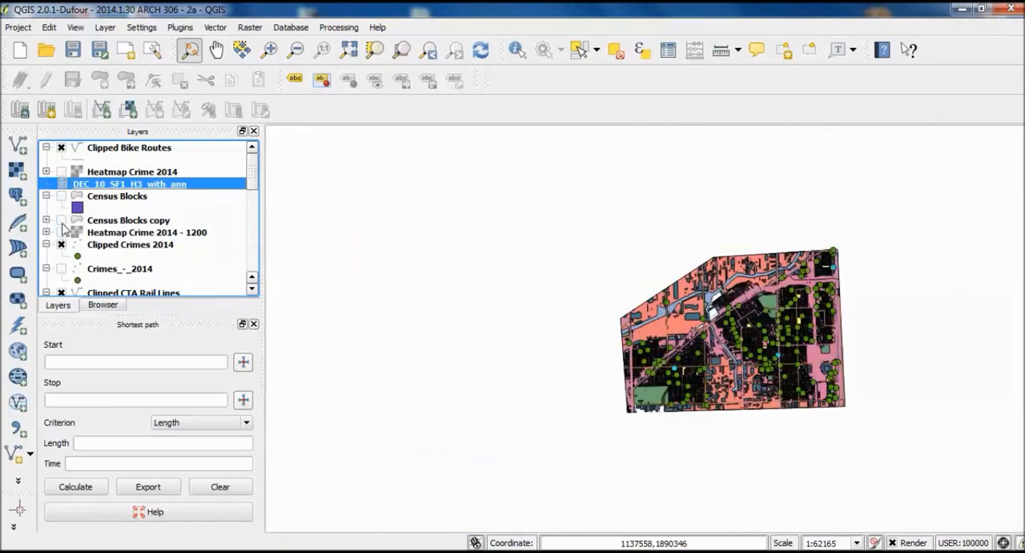
pyautogui.click(61, 219)
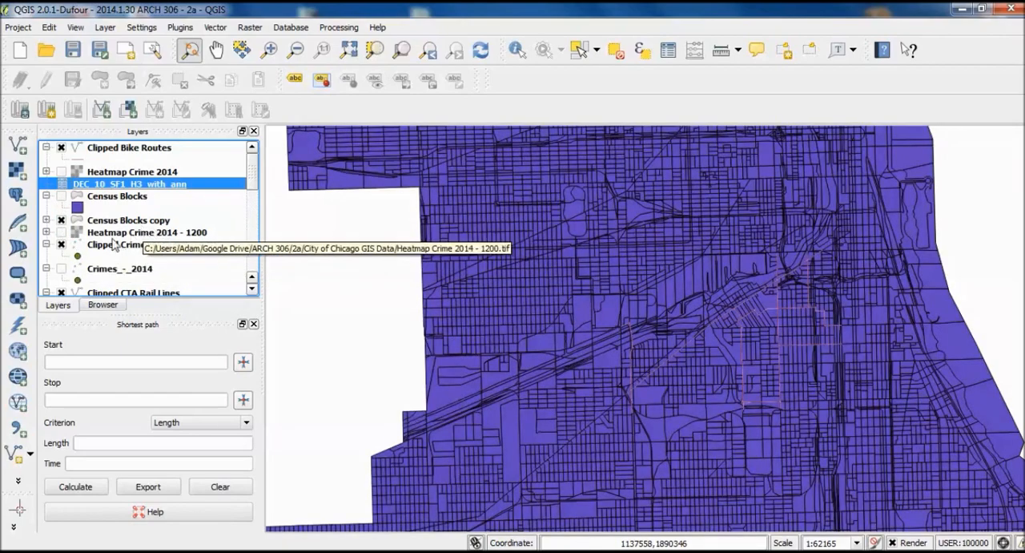
# - Open the attribute table of the DEC_10_SF1_H3_with_ann layer to examine its GEO and D001 to D003 fields
pyautogui.click(143, 224)
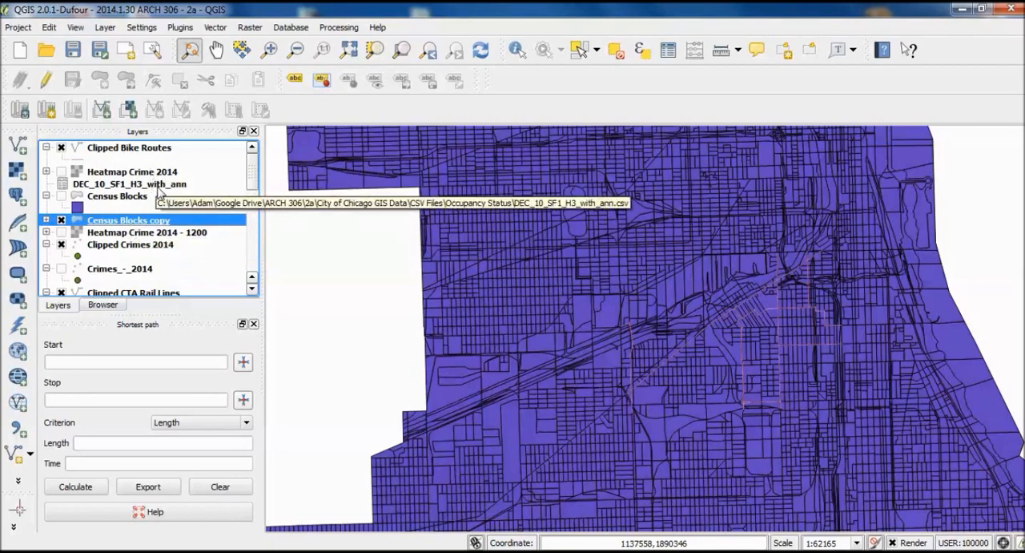
pyautogui.rightClick(157, 189)
pyautogui.click(218, 293)
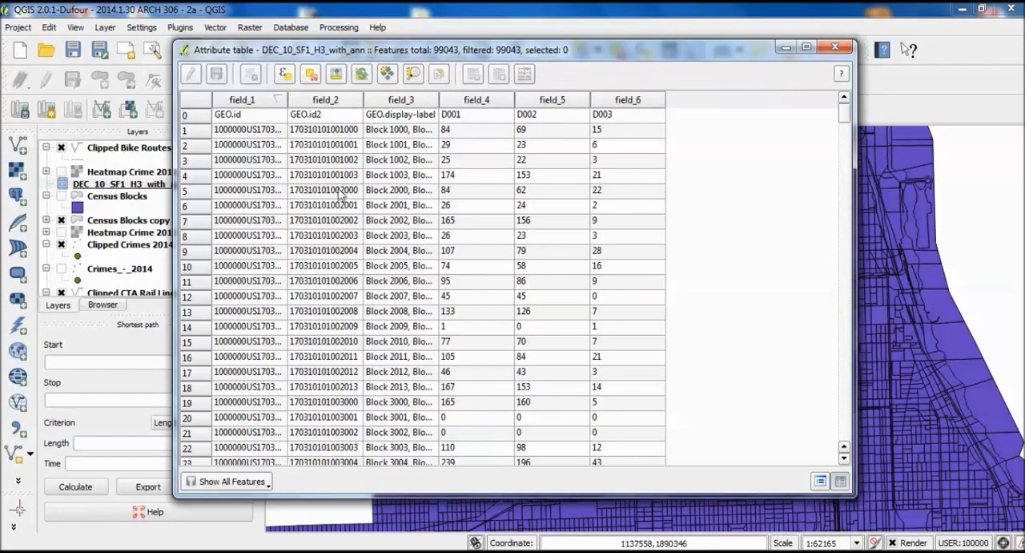
# - Widen field_1 in the DEC_10_SF1_H3_with_ann table and open the Census Blocks copy attribute table, arranging both windows to compare their IDs
pyautogui.moveTo(721, 53); pyautogui.dragTo(781, 69)
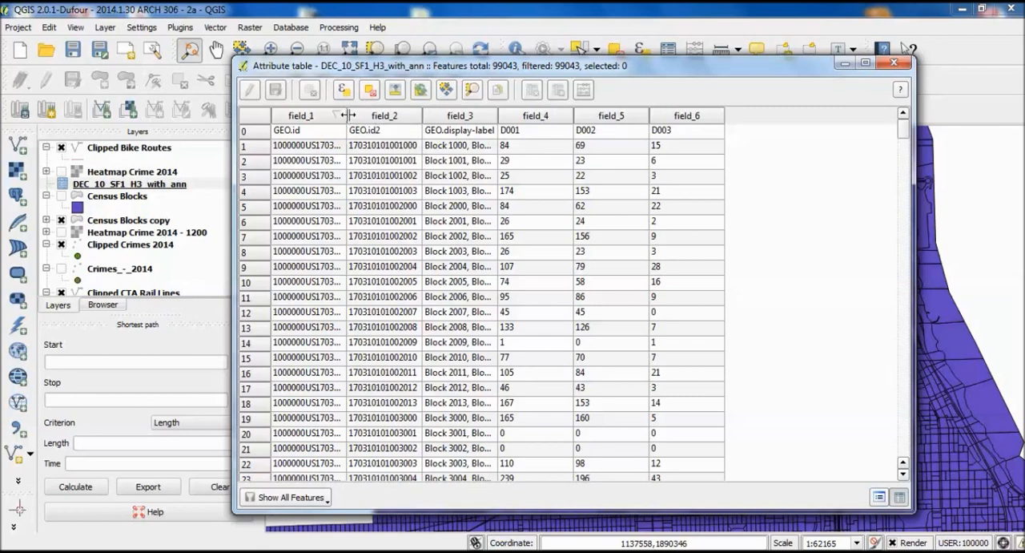
pyautogui.moveTo(346, 116); pyautogui.dragTo(407, 115)
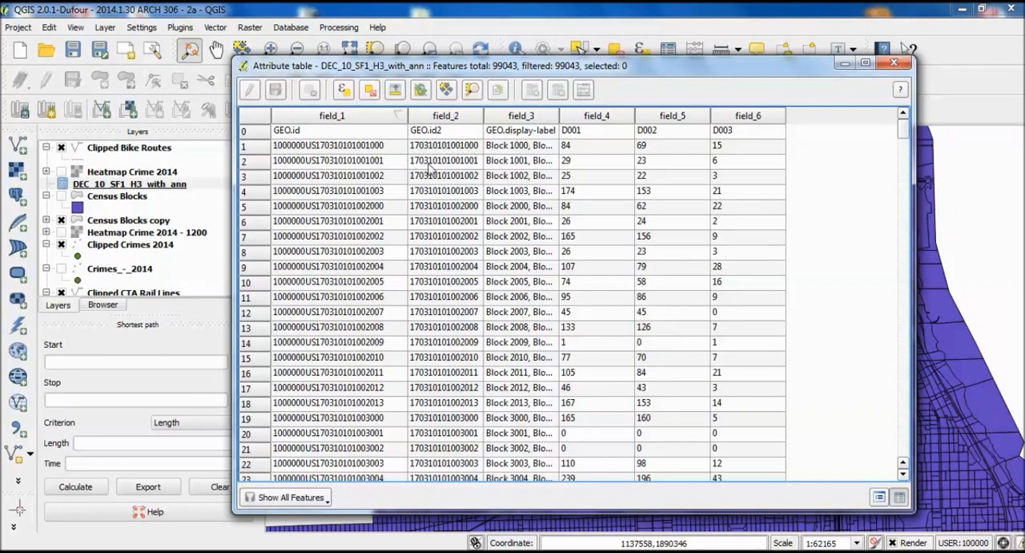
pyautogui.click(119, 219)
pyautogui.rightClick(119, 221)
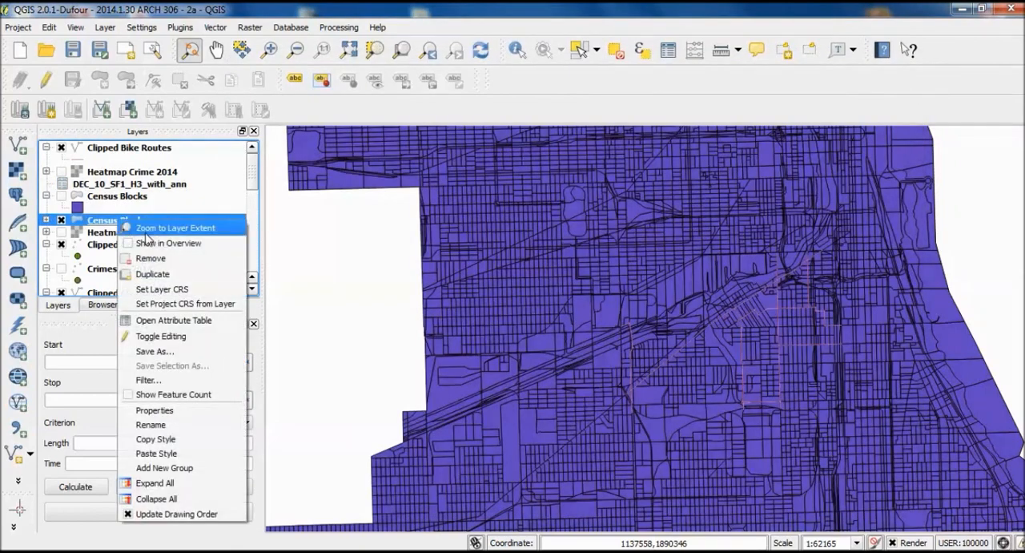
pyautogui.click(191, 321)
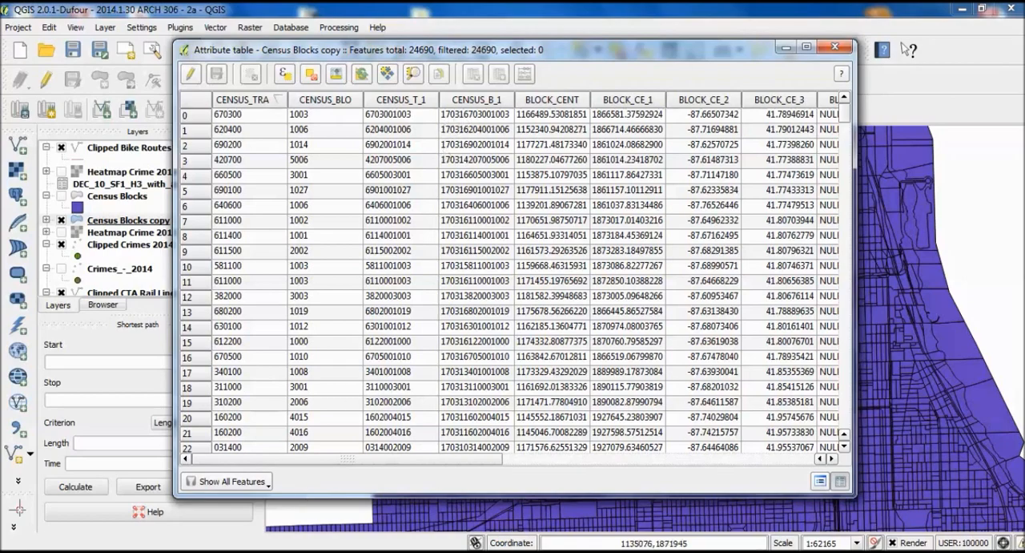
pyautogui.hotkey('alt', 'Tab')
pyautogui.press('Tab')
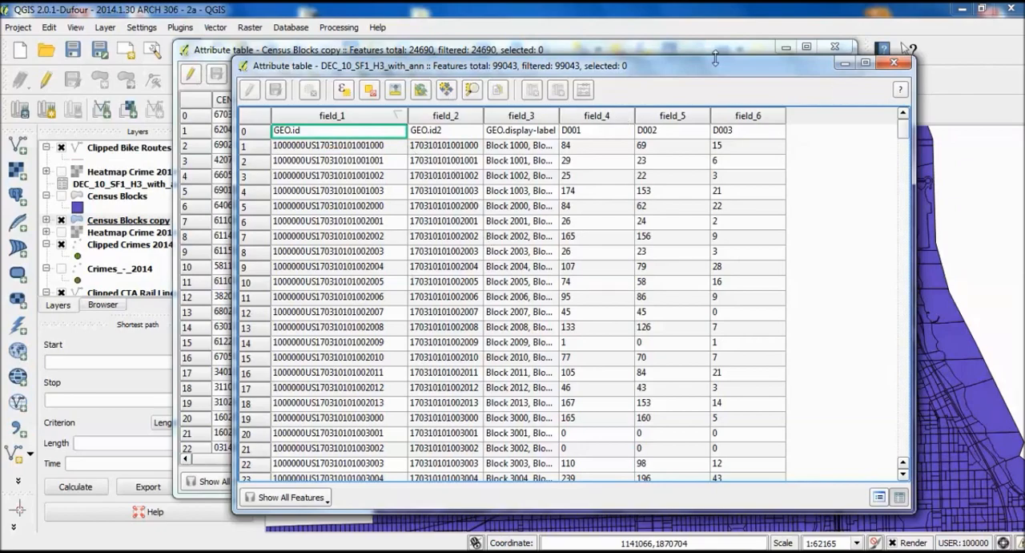
pyautogui.moveTo(707, 76); pyautogui.dragTo(786, 203)
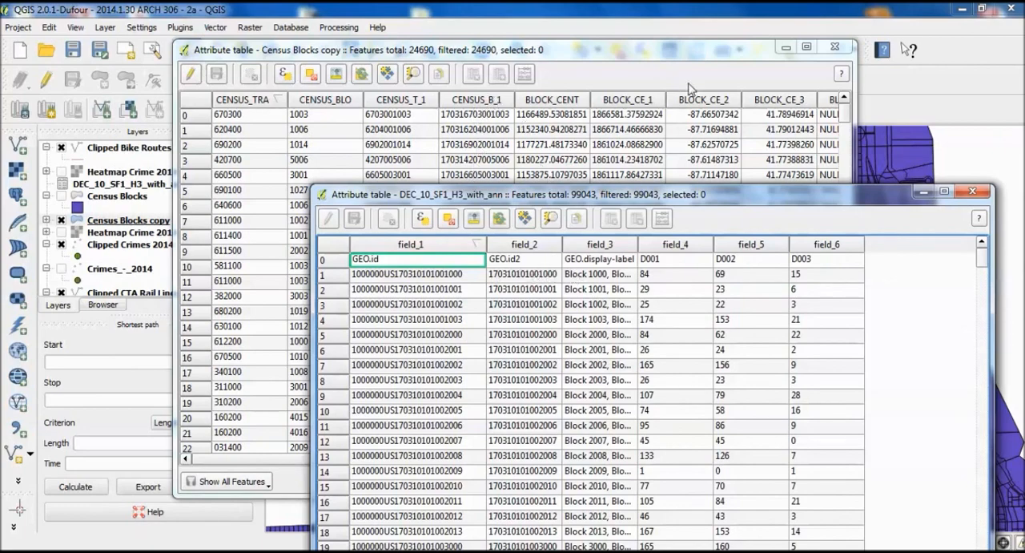
# - Maximize the Census Blocks copy attribute table, examine its fields from CENSUS_TRA through SHAPE_LEN, and minimize it
pyautogui.click(807, 48)
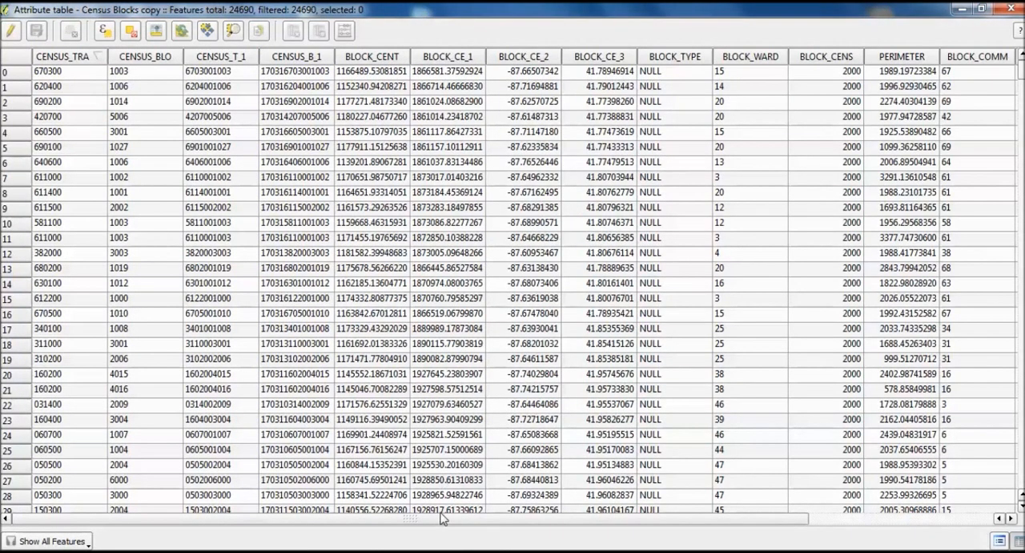
pyautogui.scroll(-3, 480, 504)
pyautogui.moveTo(582, 521); pyautogui.dragTo(643, 521)
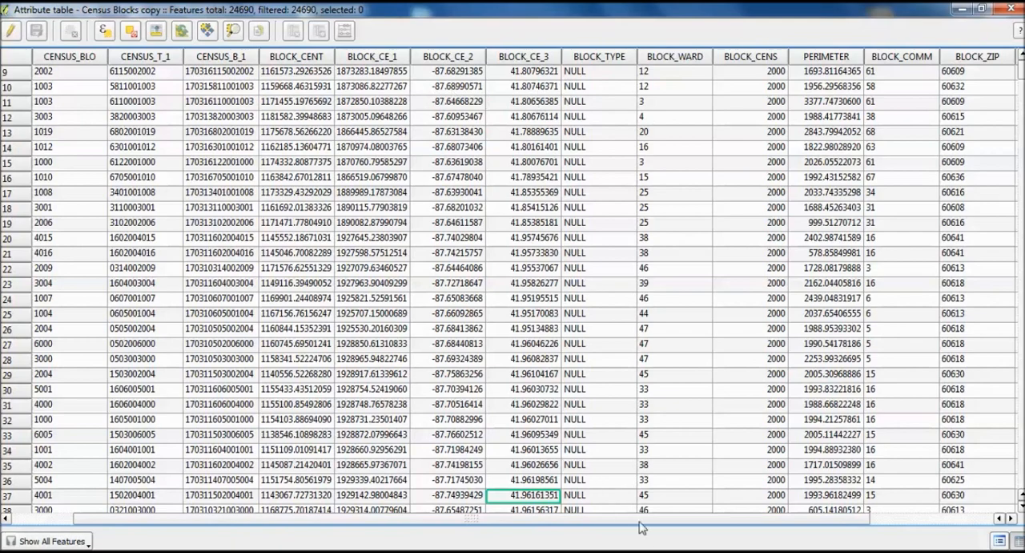
pyautogui.moveTo(645, 518); pyautogui.dragTo(756, 517)
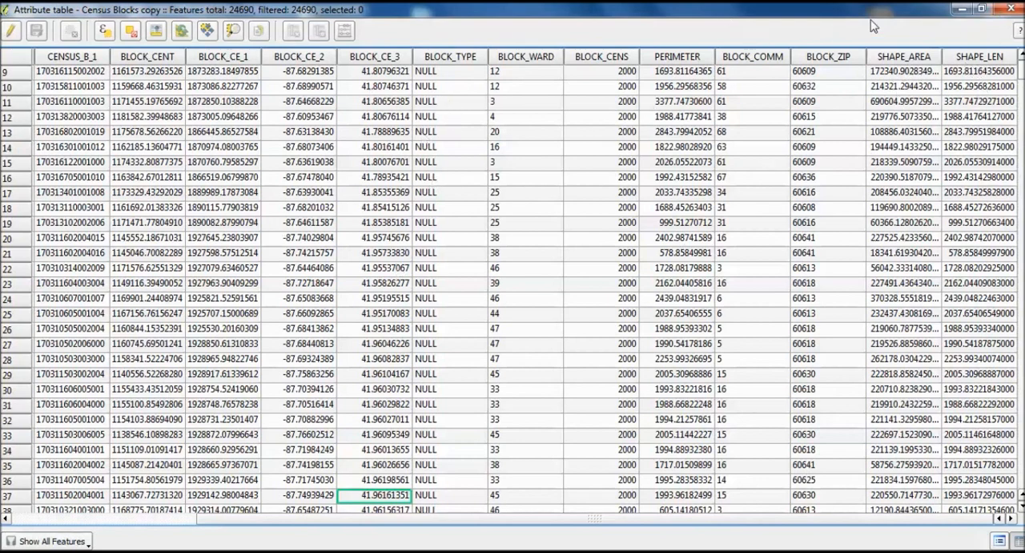
pyautogui.click(961, 9)
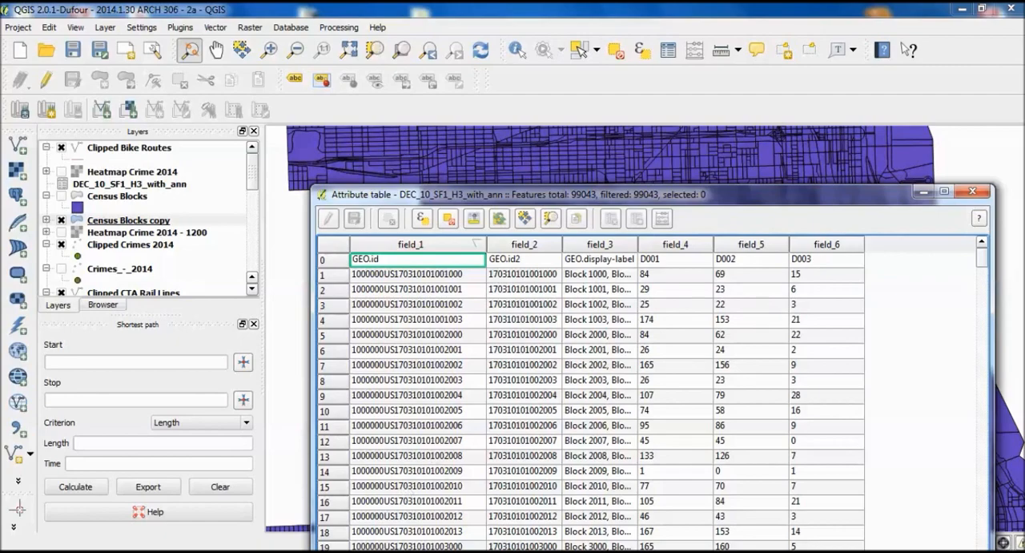
# - Clear away the Excel workbook and the DEC_10_SF1_H3_with_ann attribute table, and save the project
pyautogui.hotkey('alt', 'Tab')
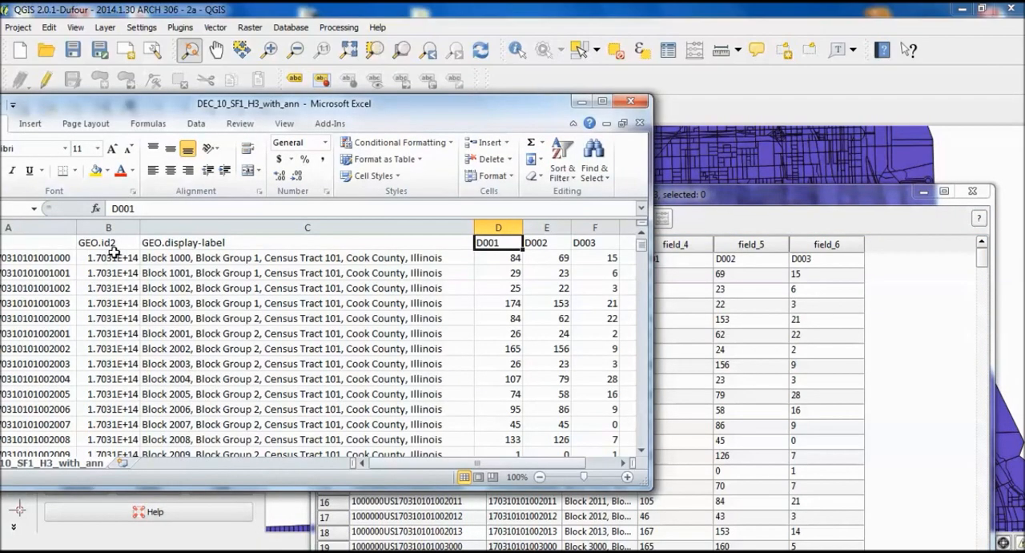
pyautogui.click(581, 101)
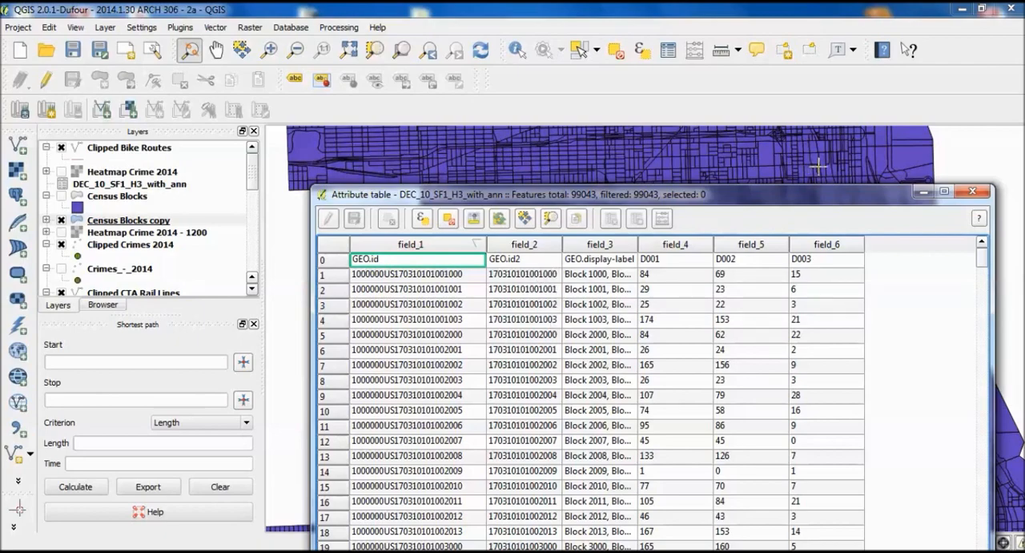
pyautogui.click(971, 191)
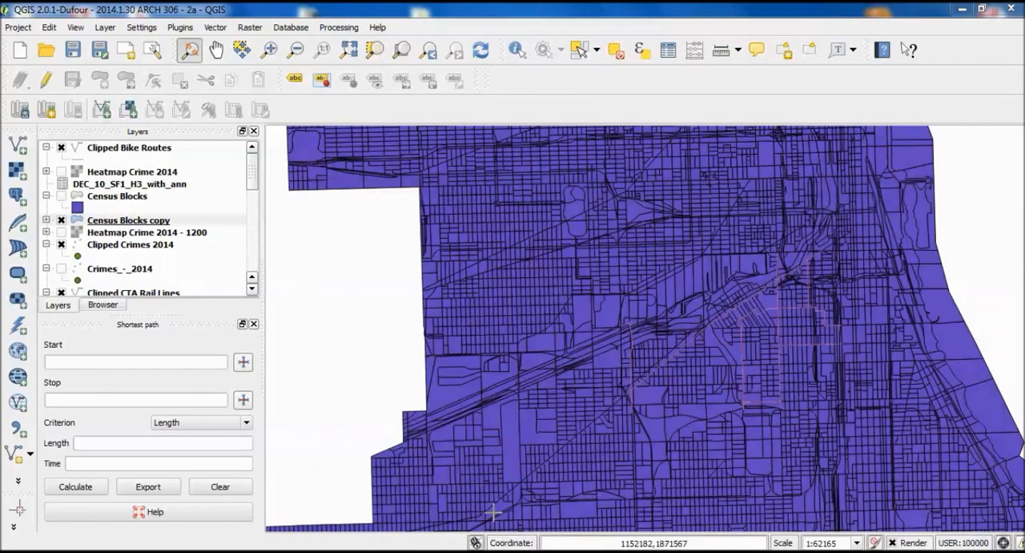
pyautogui.moveTo(348, 550)
pyautogui.click(501, 442)
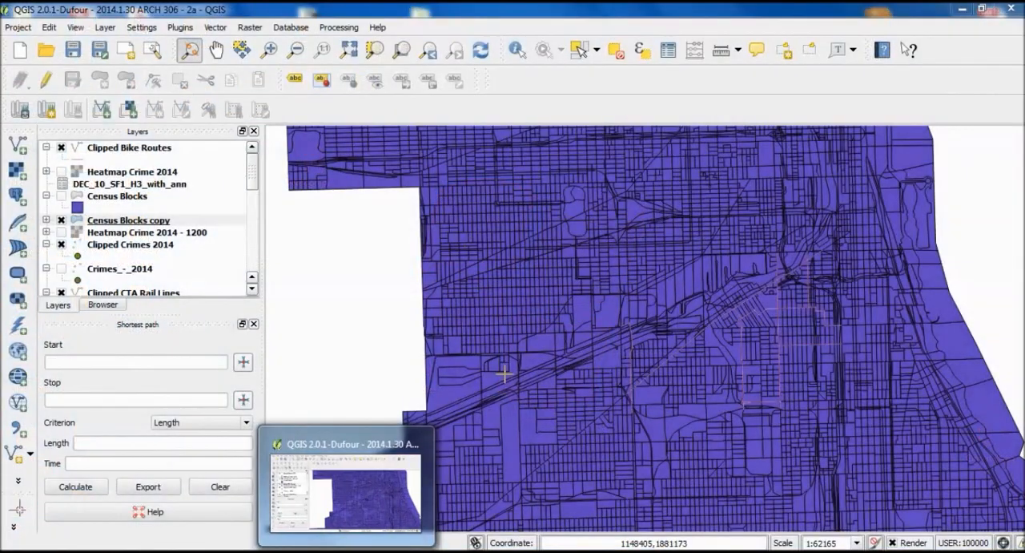
pyautogui.click(360, 328)
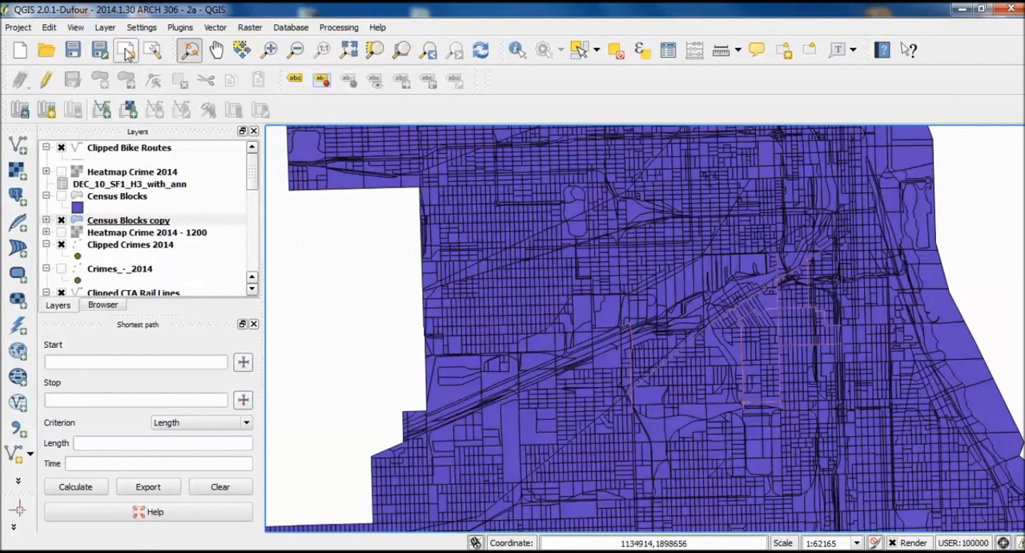
pyautogui.click(72, 50)
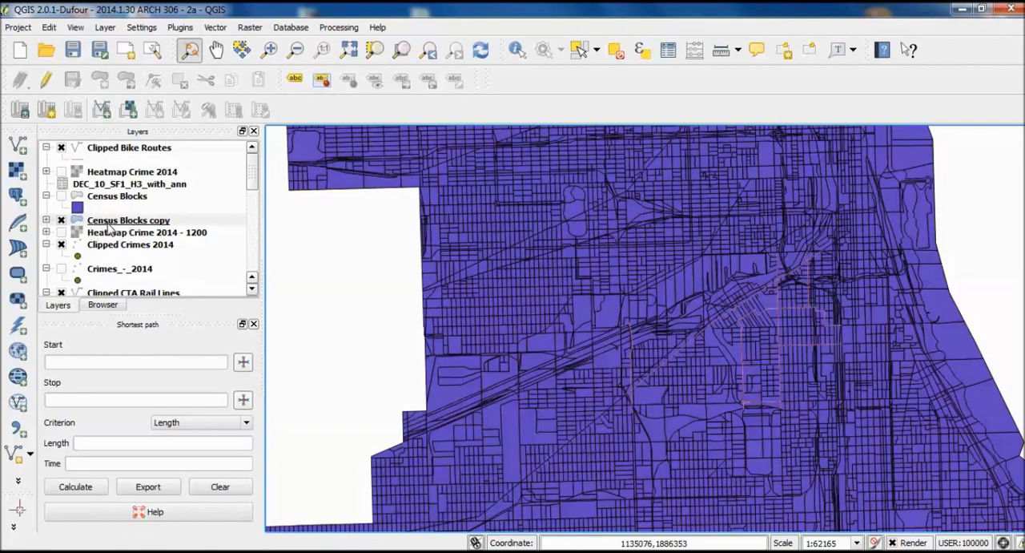
# - Start a vector join in the Census Blocks copy layer properties with DEC_10_SF1_H3_with_ann as the join layer
pyautogui.click(132, 198)
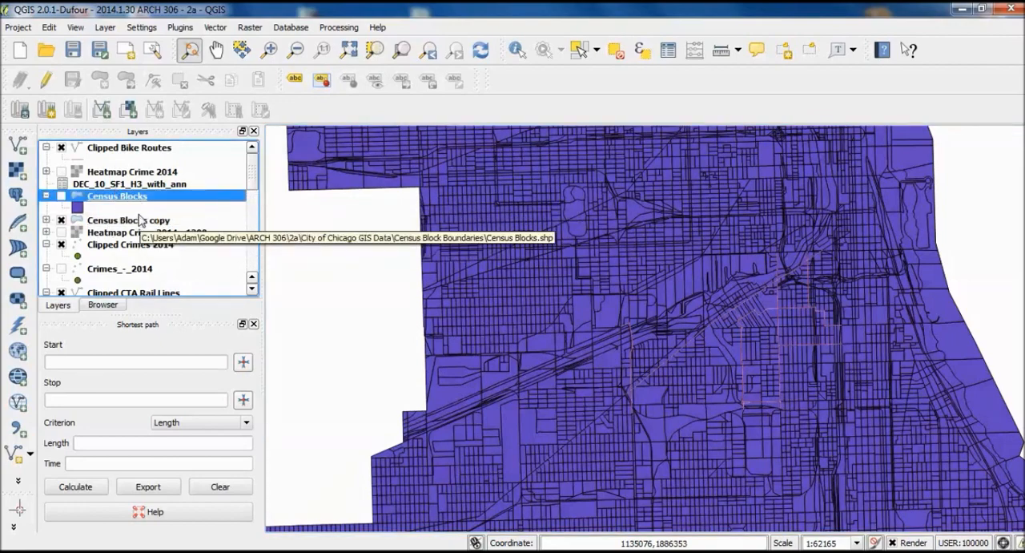
pyautogui.click(142, 221)
pyautogui.rightClick(142, 221)
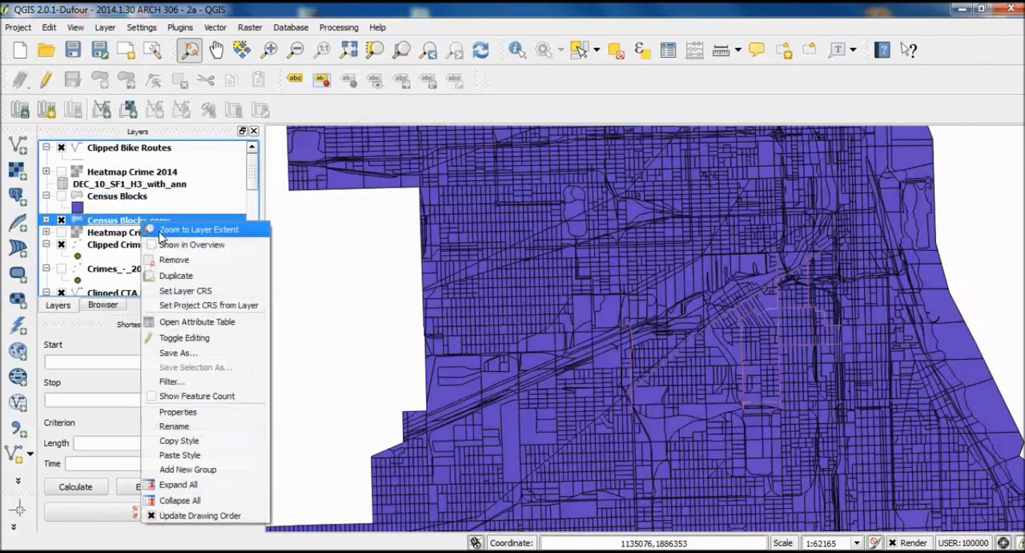
pyautogui.click(210, 420)
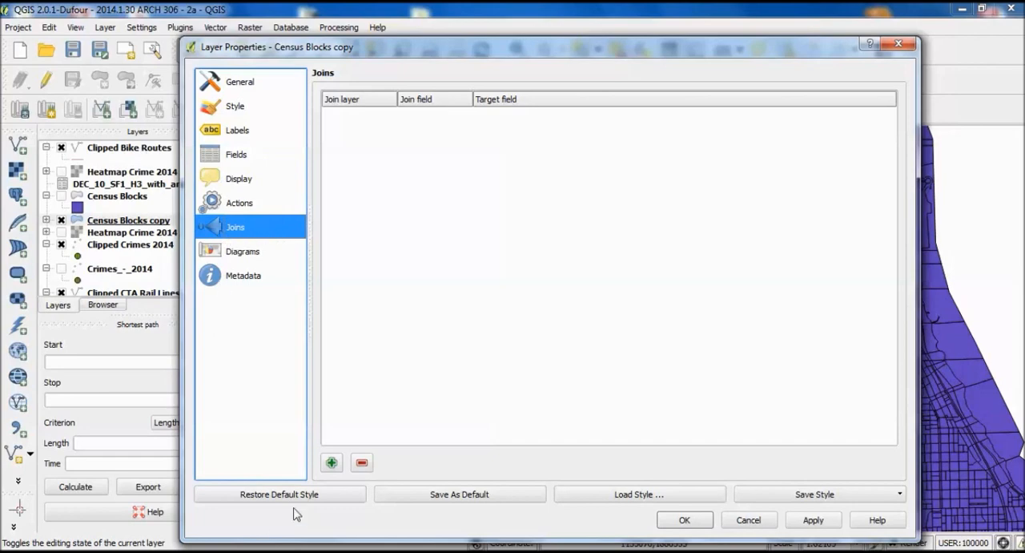
pyautogui.click(331, 463)
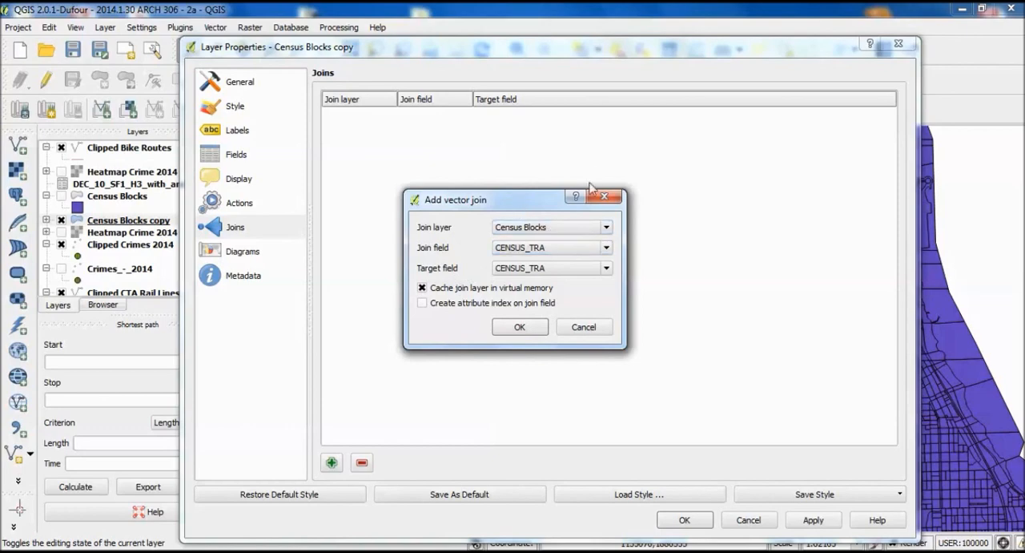
pyautogui.moveTo(519, 207); pyautogui.dragTo(467, 162)
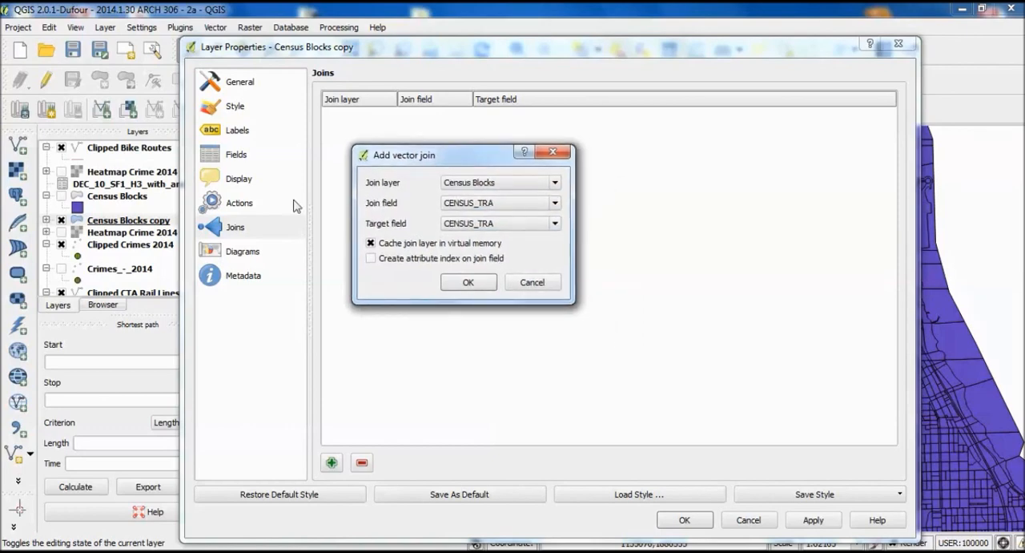
pyautogui.click(518, 184)
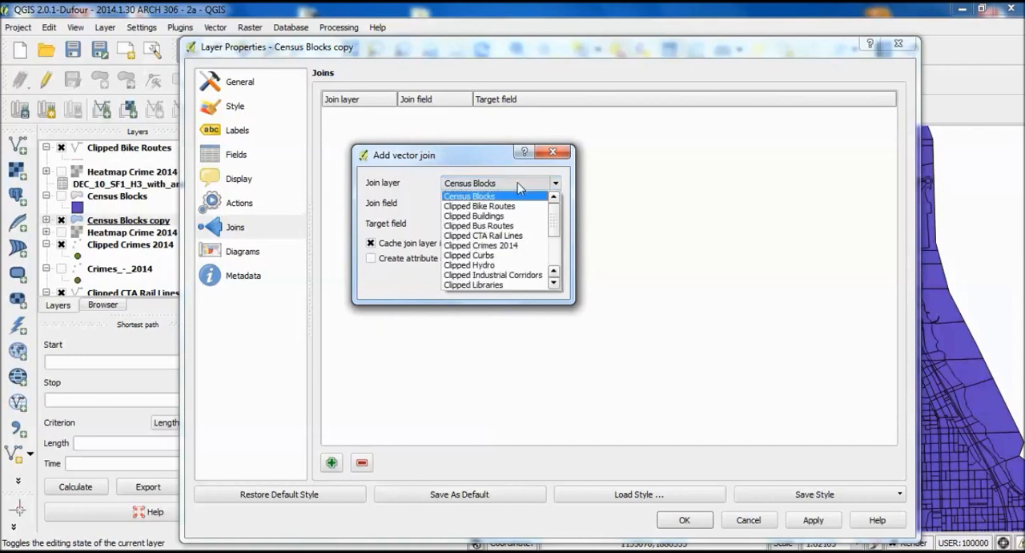
pyautogui.moveTo(560, 215); pyautogui.dragTo(553, 257)
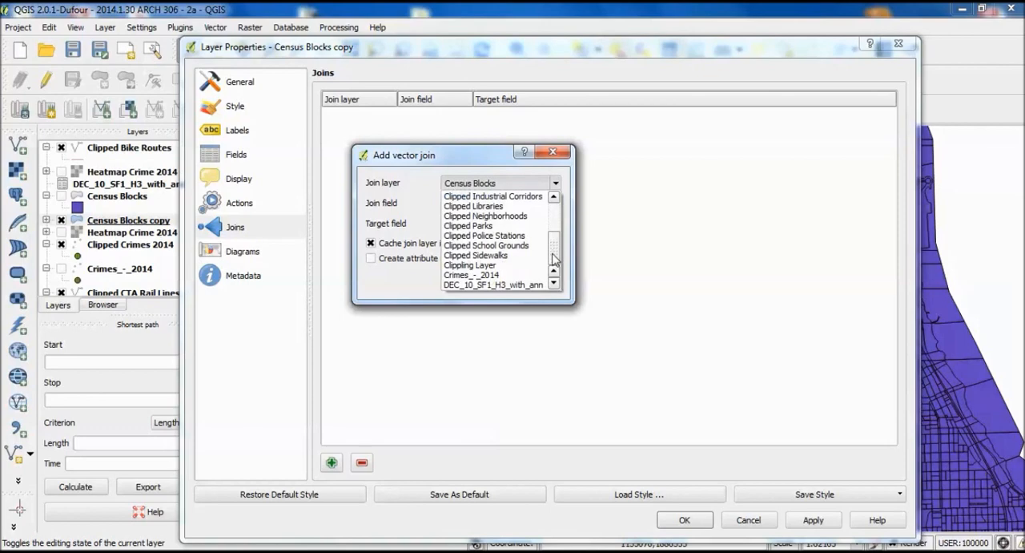
pyautogui.click(520, 286)
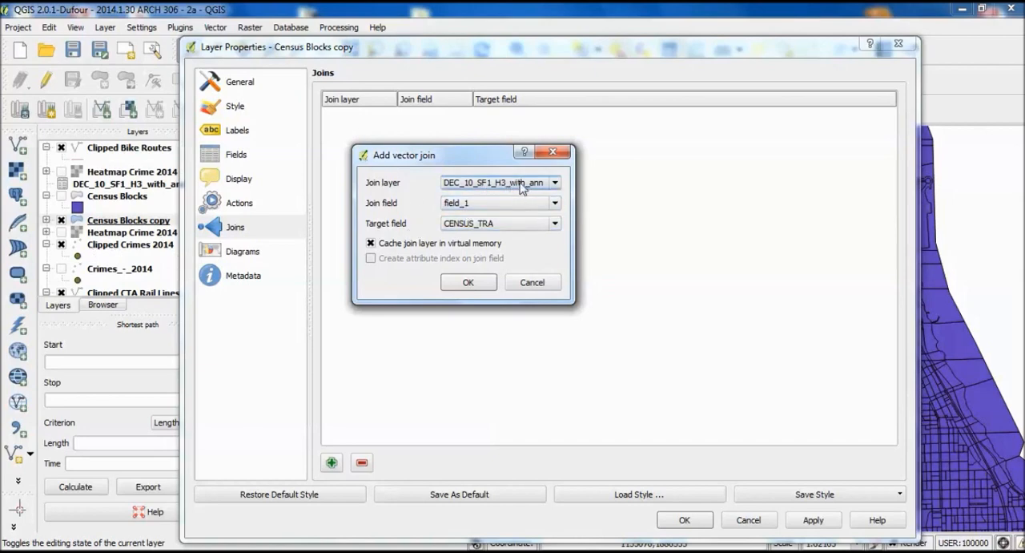
# - Create the join with field_2 as join field and CENSUS_B_1 as target field, and save the project
pyautogui.click(497, 205)
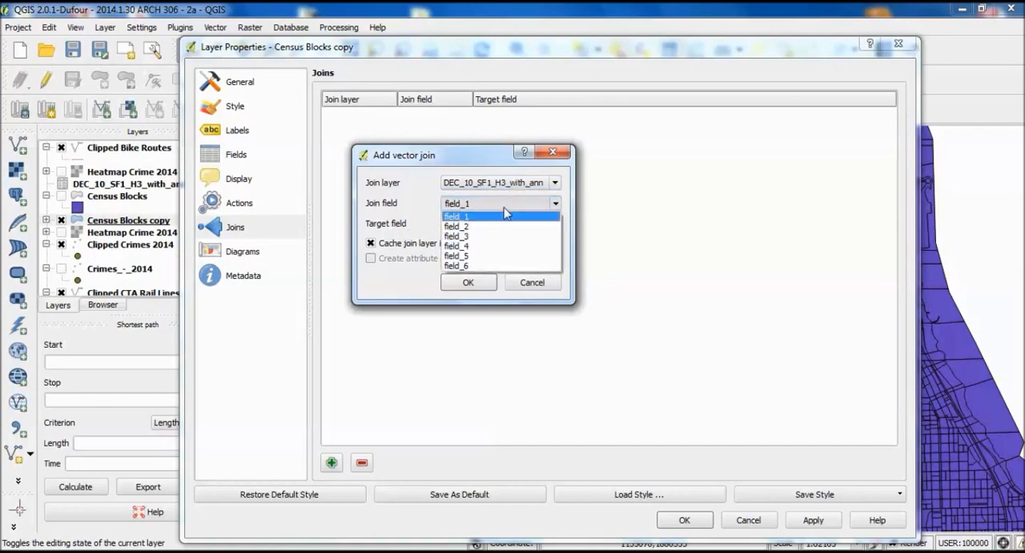
pyautogui.click(488, 228)
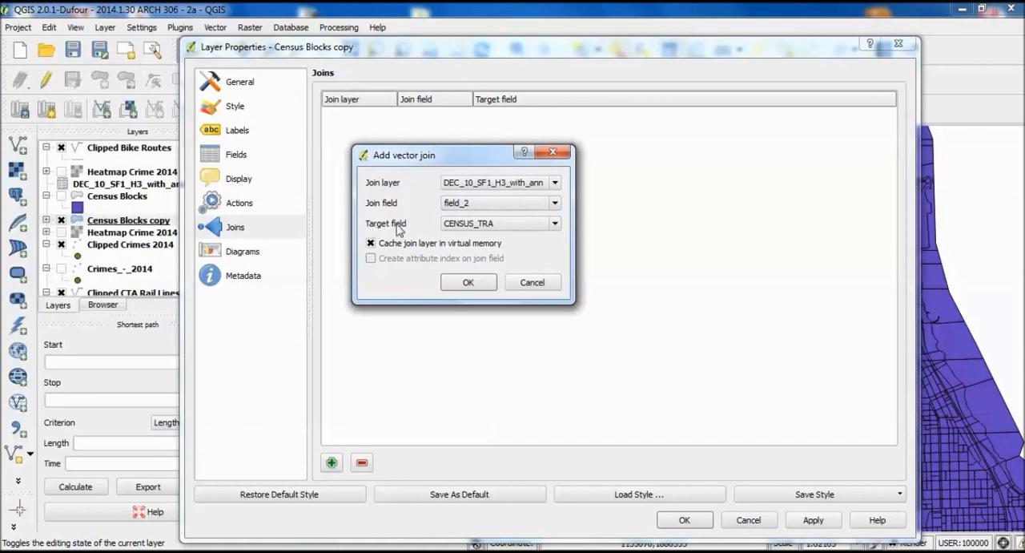
pyautogui.click(525, 225)
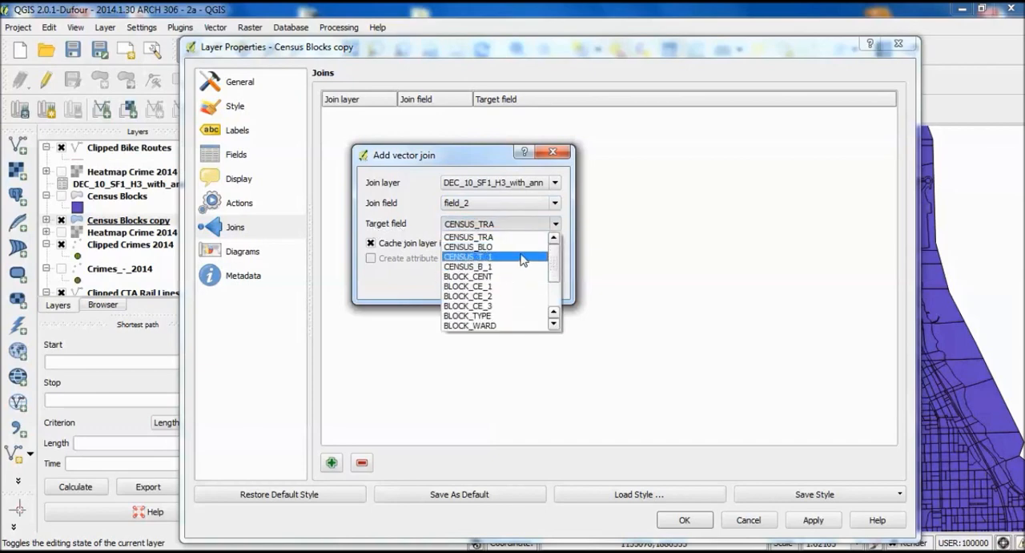
pyautogui.click(522, 267)
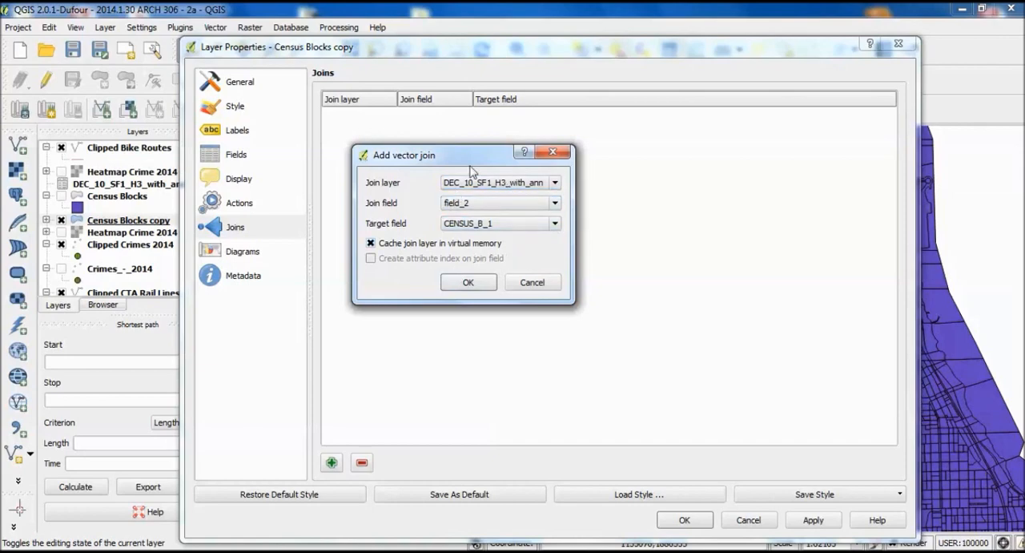
pyautogui.click(469, 285)
pyautogui.click(470, 285)
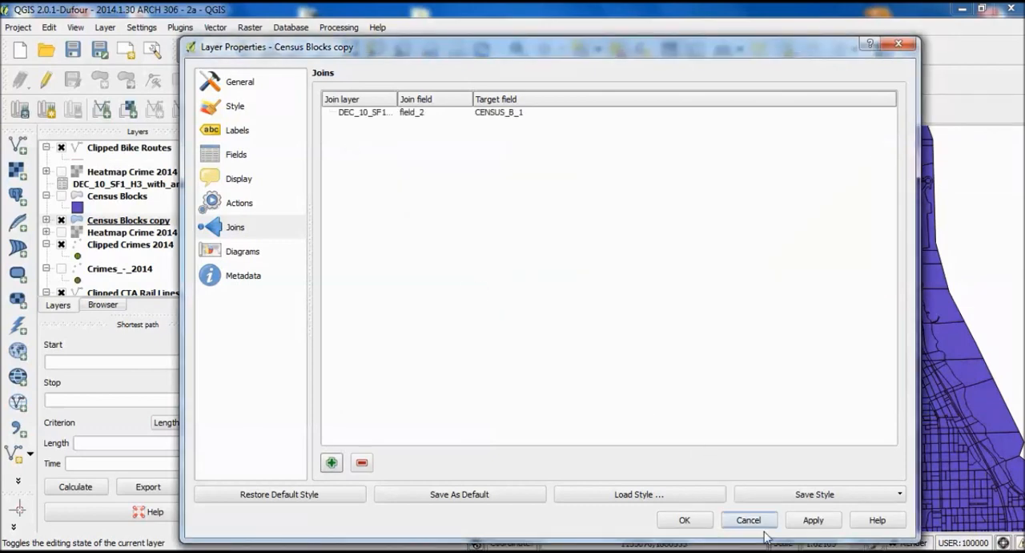
pyautogui.click(685, 521)
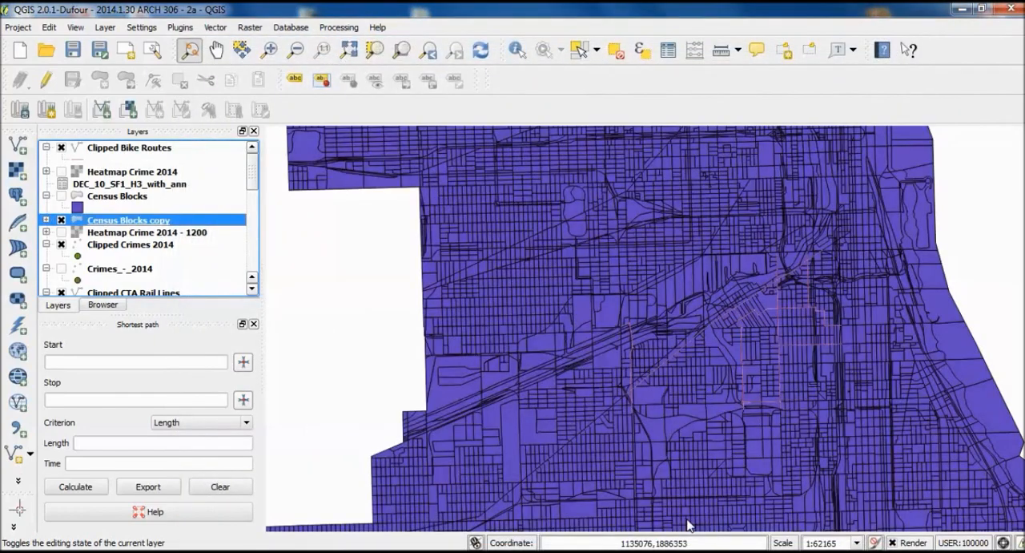
pyautogui.click(72, 49)
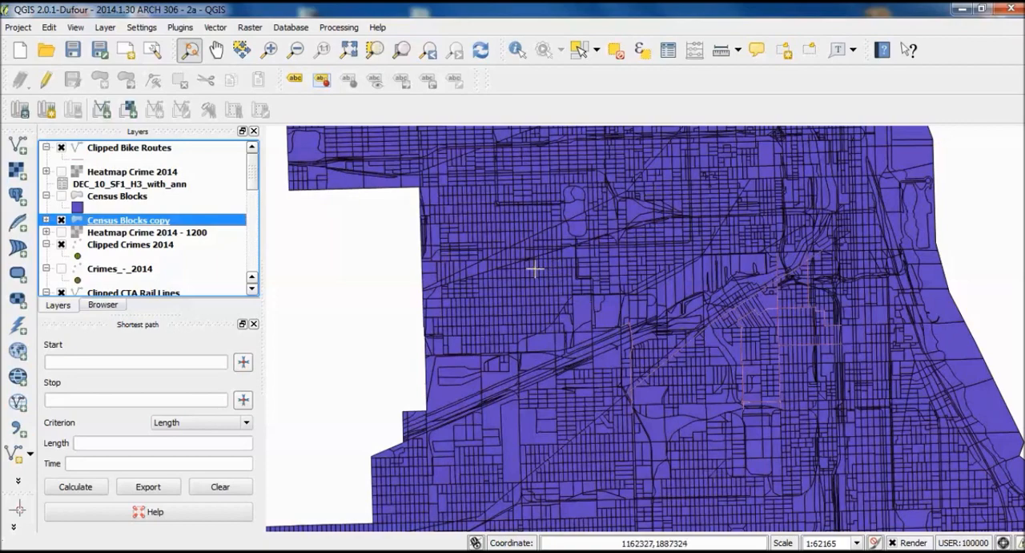
# - Open the Census Blocks copy attribute table and widen the joined DEC_10_SF1_H3_with_ann_field_1 column to examine the joined occupancy fields
pyautogui.rightClick(137, 226)
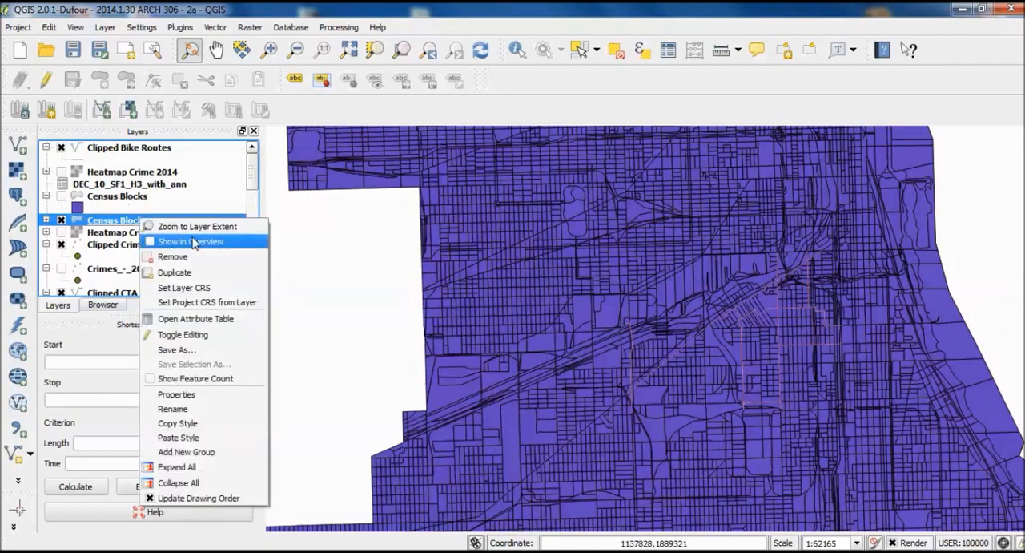
pyautogui.click(215, 322)
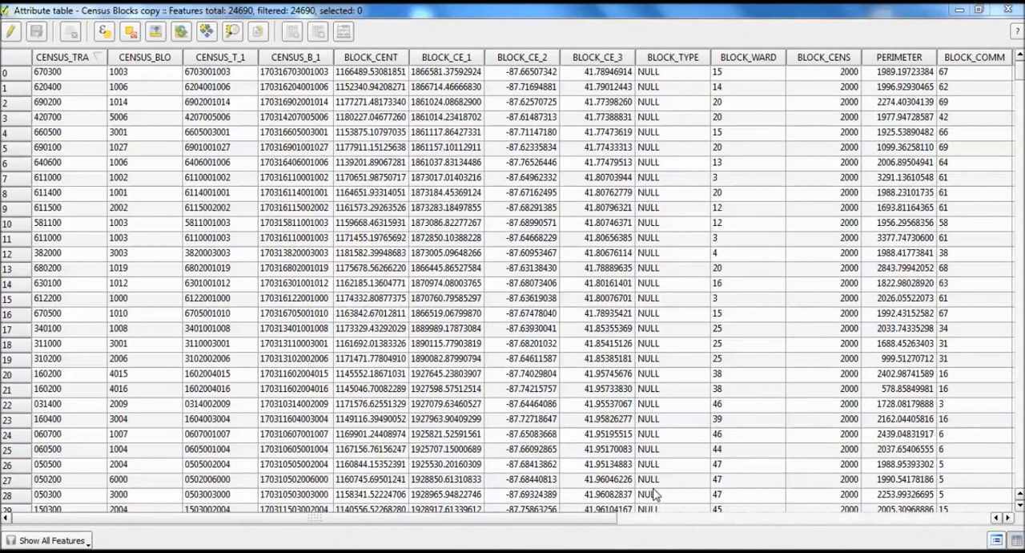
pyautogui.moveTo(431, 520); pyautogui.dragTo(900, 520)
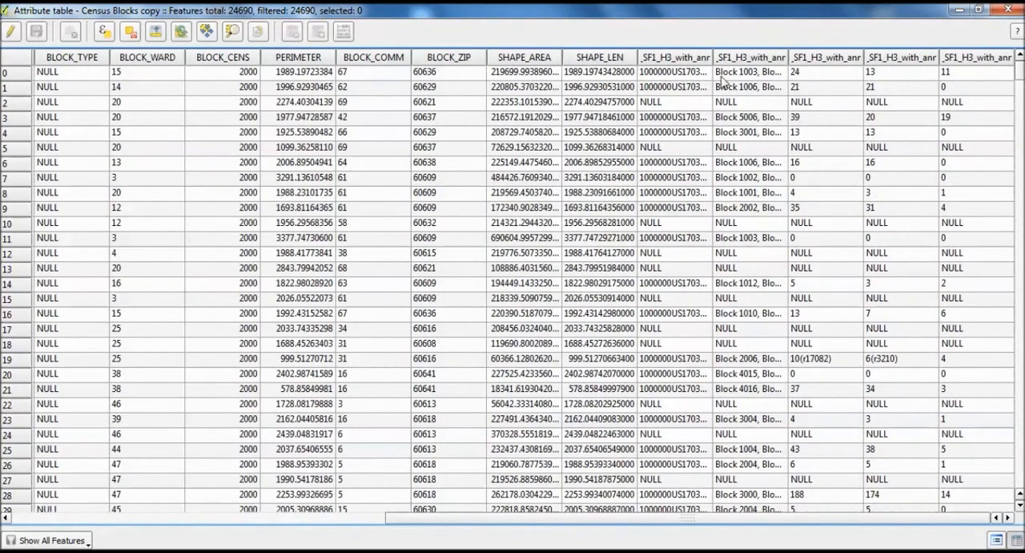
pyautogui.moveTo(711, 54); pyautogui.dragTo(775, 53)
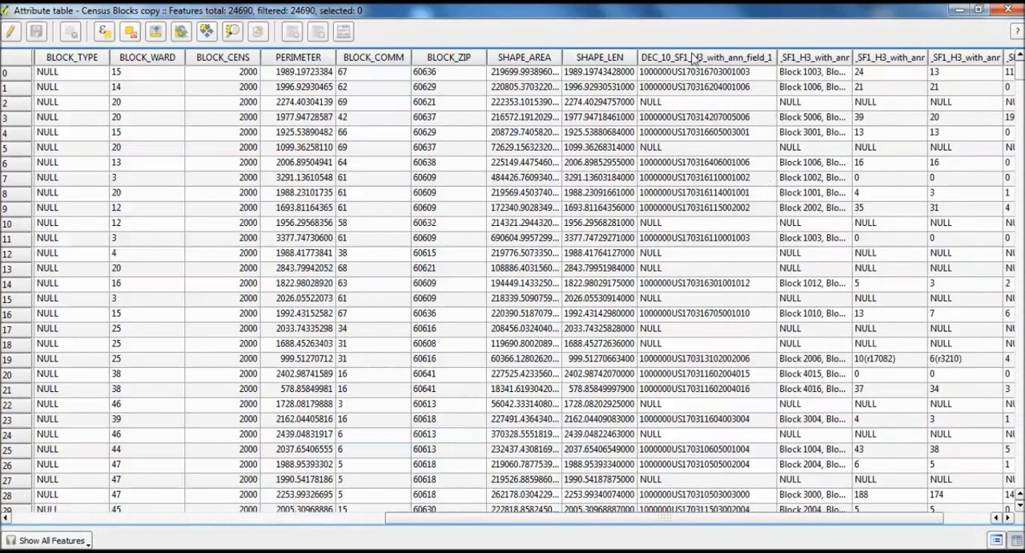
# - Compare the columns of the DEC_10_SF1_H3_with_ann workbook with the original and joined fields in the Census Blocks copy attribute table
pyautogui.hotkey('alt', 'Tab')
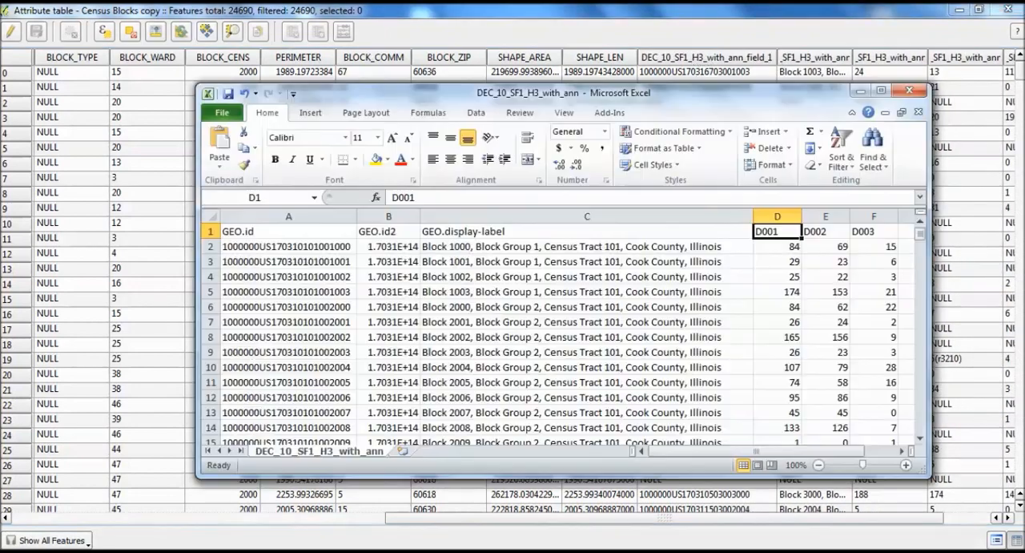
pyautogui.moveTo(672, 451); pyautogui.dragTo(704, 452)
pyautogui.moveTo(803, 104); pyautogui.dragTo(655, 119)
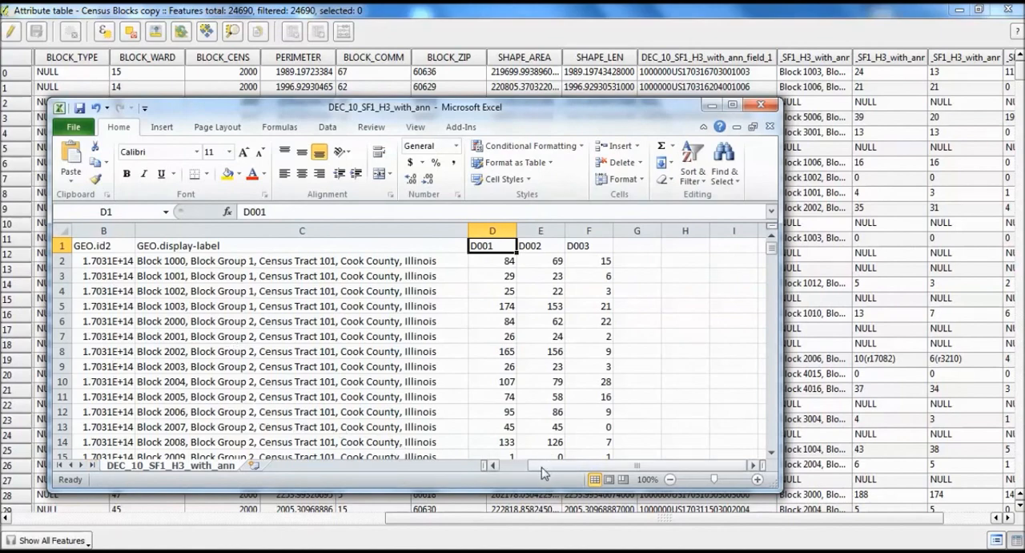
pyautogui.moveTo(637, 464); pyautogui.dragTo(609, 464)
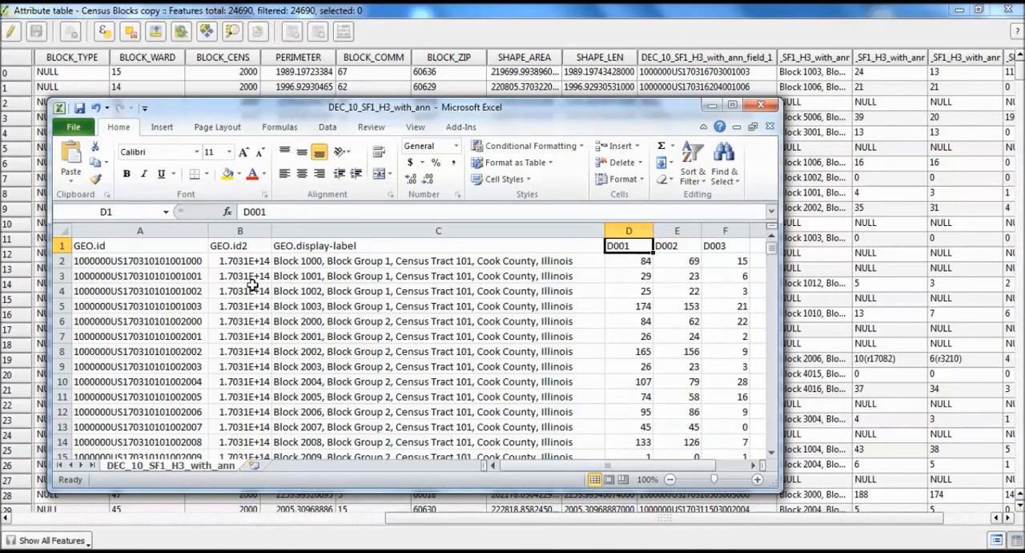
pyautogui.click(712, 105)
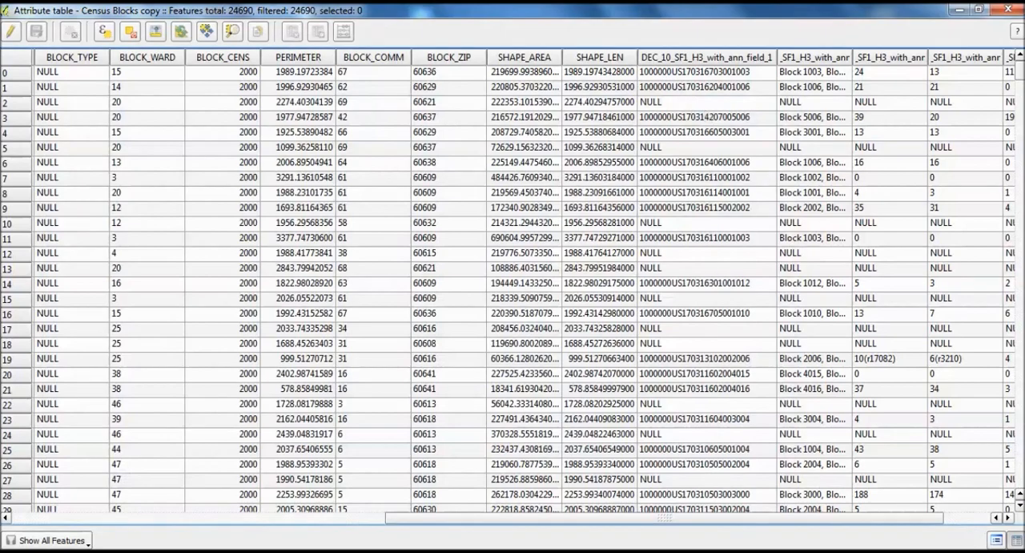
pyautogui.moveTo(741, 519); pyautogui.dragTo(417, 519)
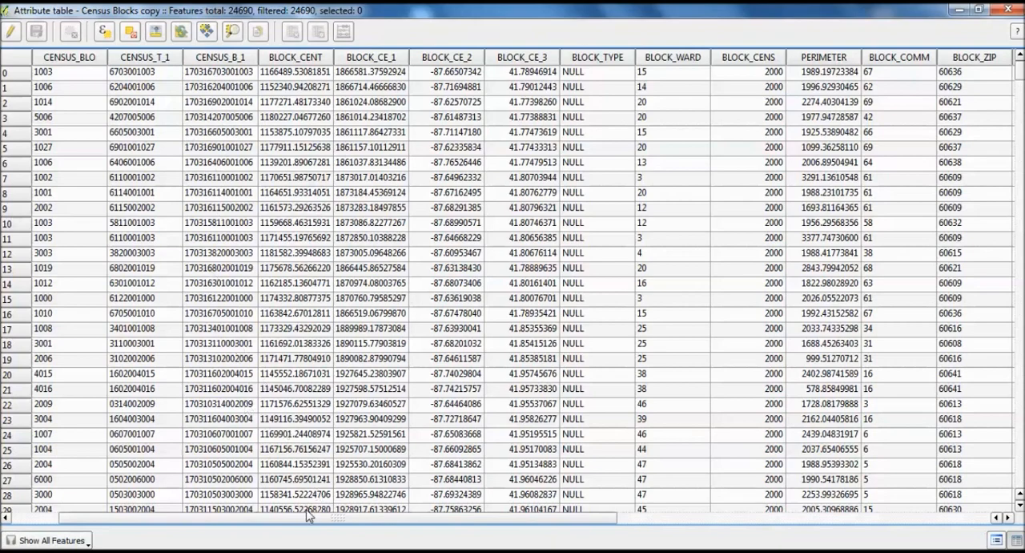
pyautogui.moveTo(334, 519); pyautogui.dragTo(749, 520)
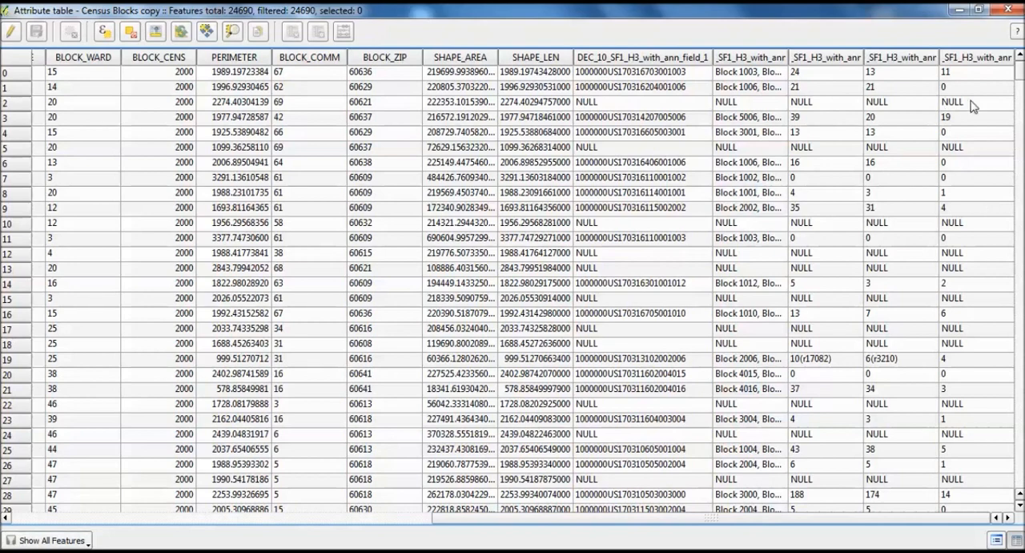
# - Enable editing on the Census Blocks copy table and define a new whole-number field named Vacant in the field calculator
pyautogui.click(11, 33)
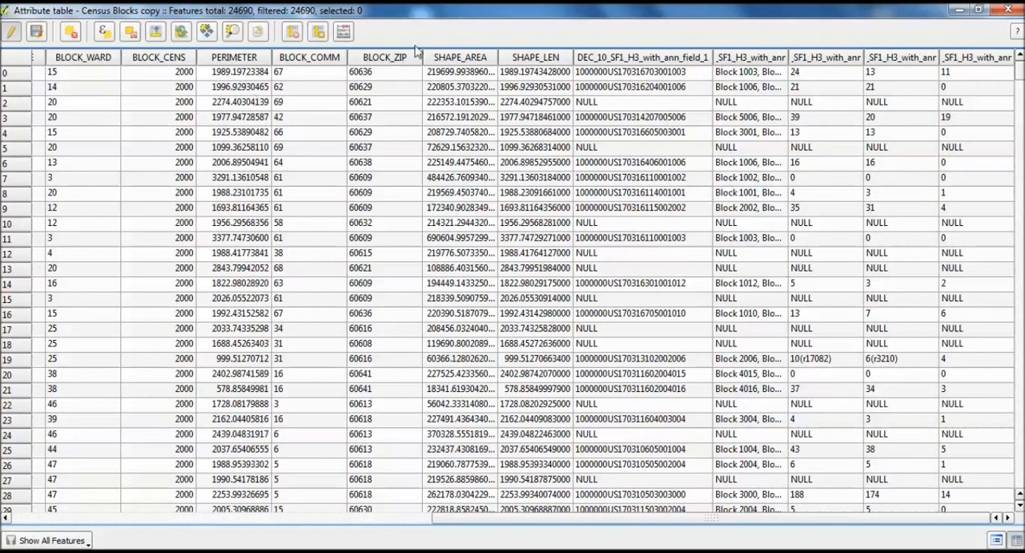
pyautogui.click(344, 32)
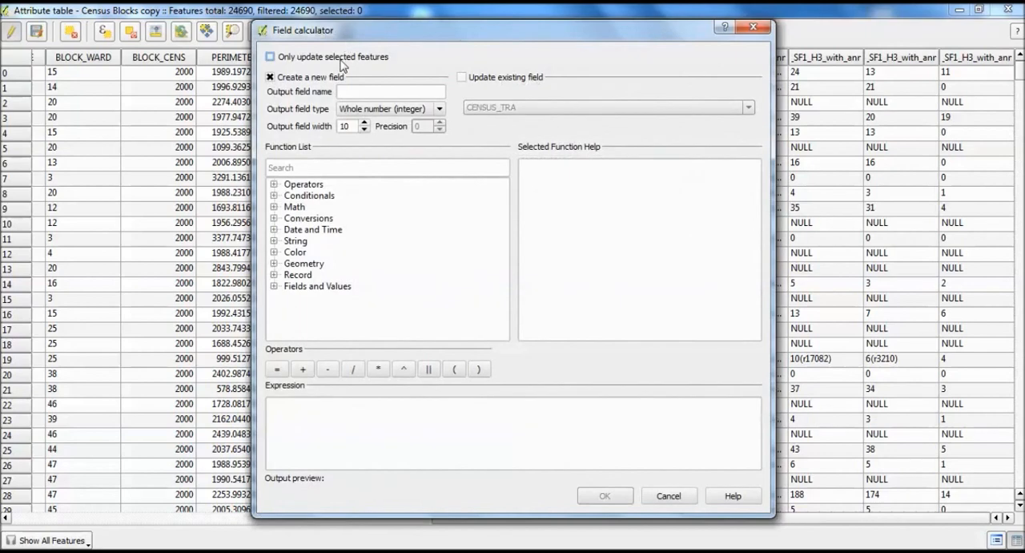
pyautogui.click(365, 91)
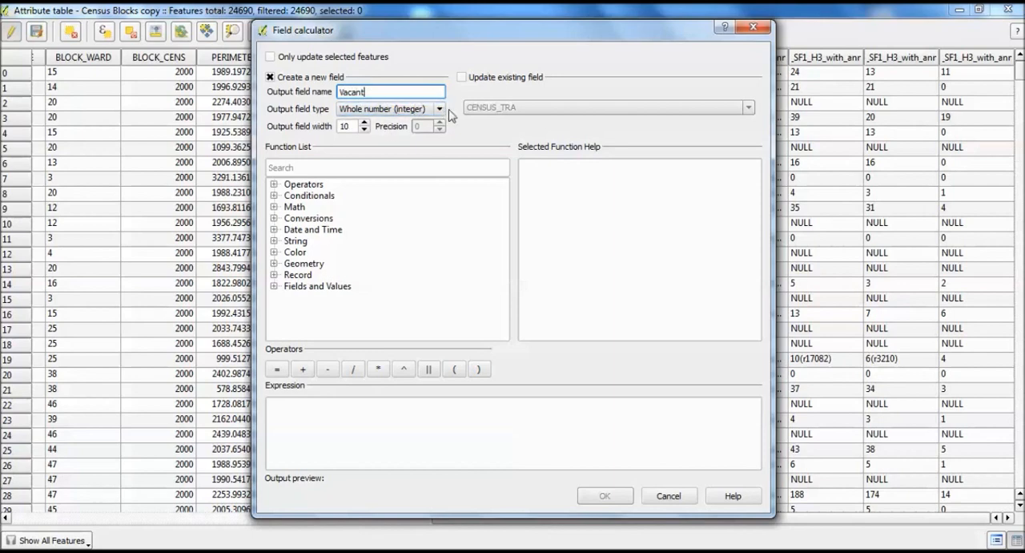
# - Calculate the Vacant field from the joined DEC_10_SF1_H3_with_ann_field_6 values and inspect the new column
pyautogui.click(290, 276)
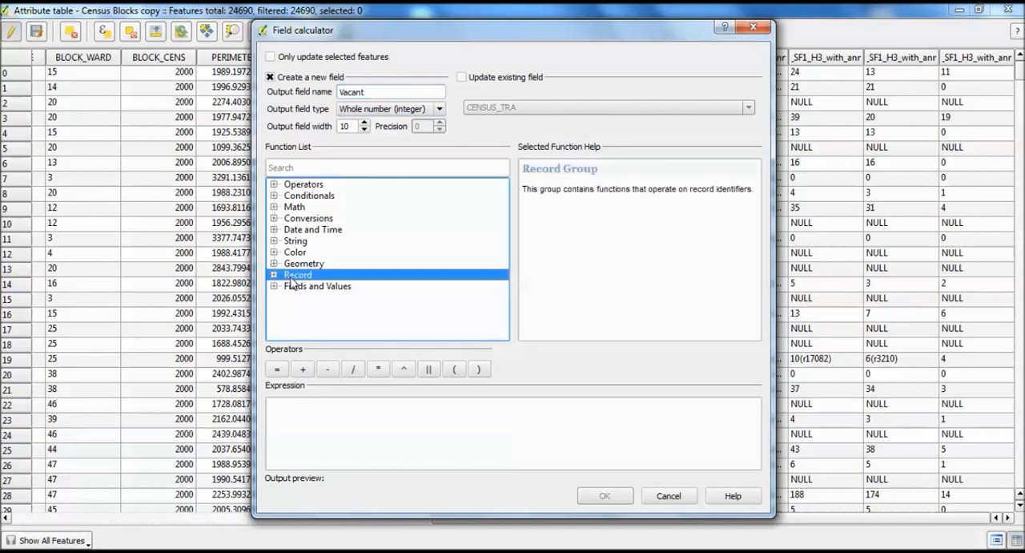
pyautogui.click(273, 286)
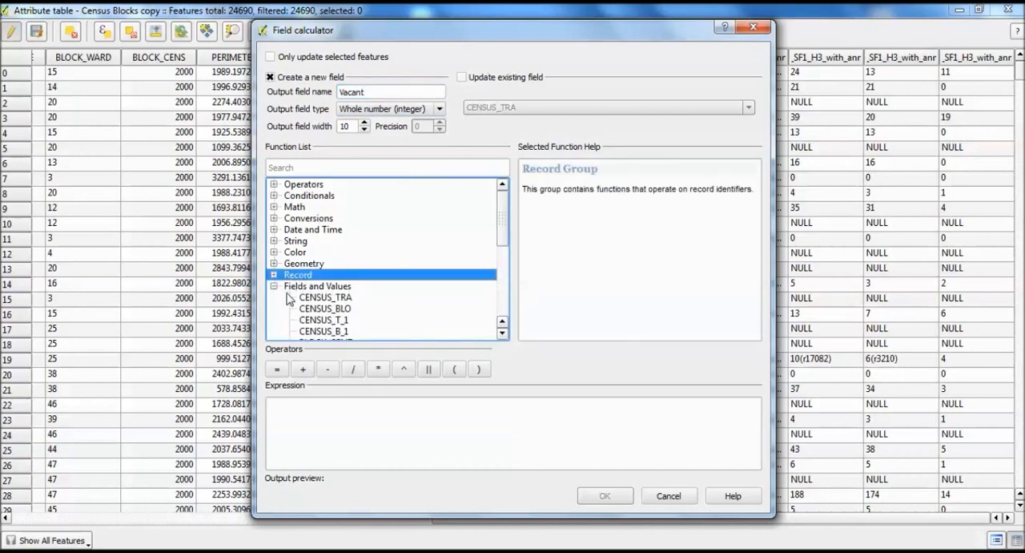
pyautogui.moveTo(502, 237); pyautogui.dragTo(502, 322)
pyautogui.click(374, 331)
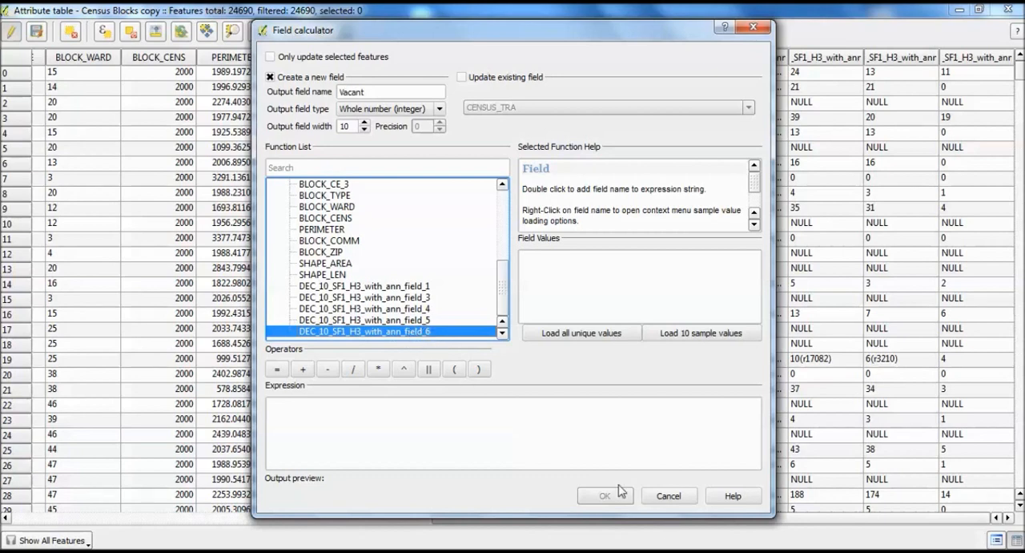
pyautogui.doubleClick(424, 333)
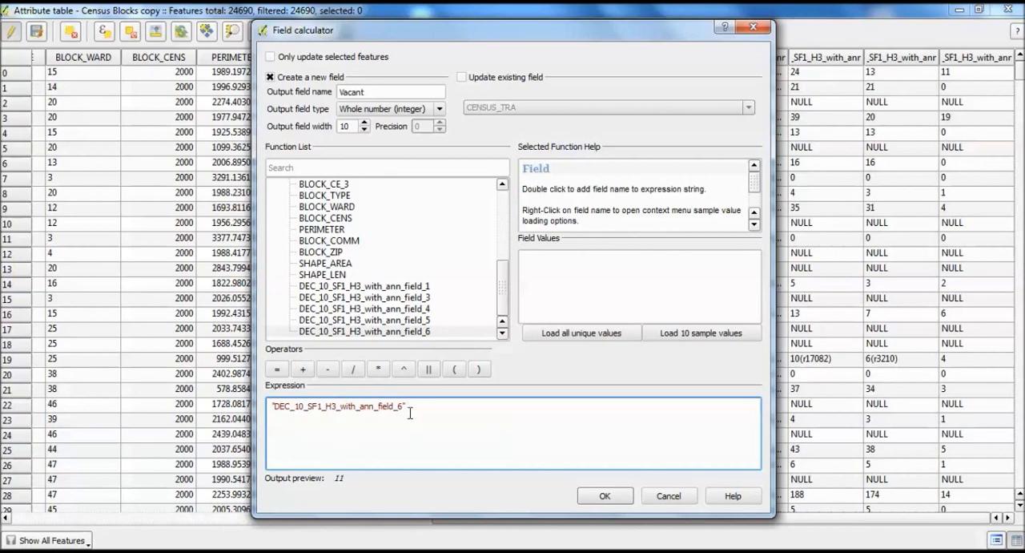
pyautogui.click(609, 496)
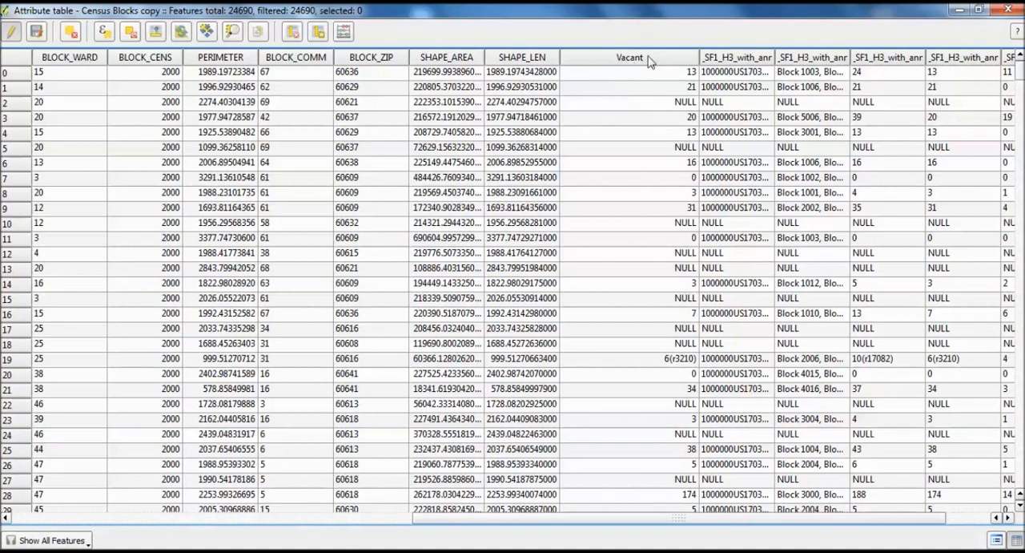
pyautogui.moveTo(558, 517); pyautogui.dragTo(639, 511)
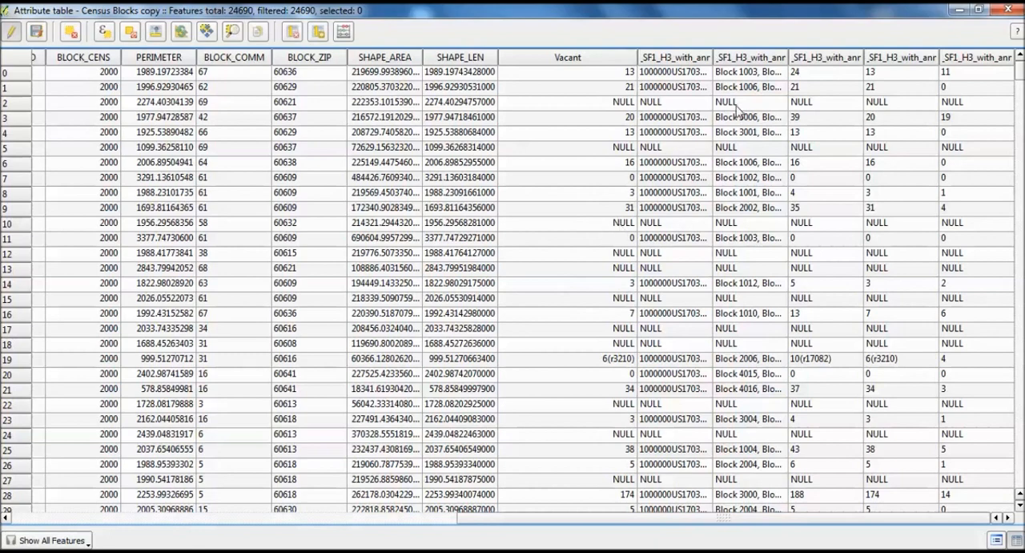
# - Save the attribute edits, end the editing session, and minimize the Census Blocks copy attribute table
pyautogui.click(38, 34)
pyautogui.click(12, 32)
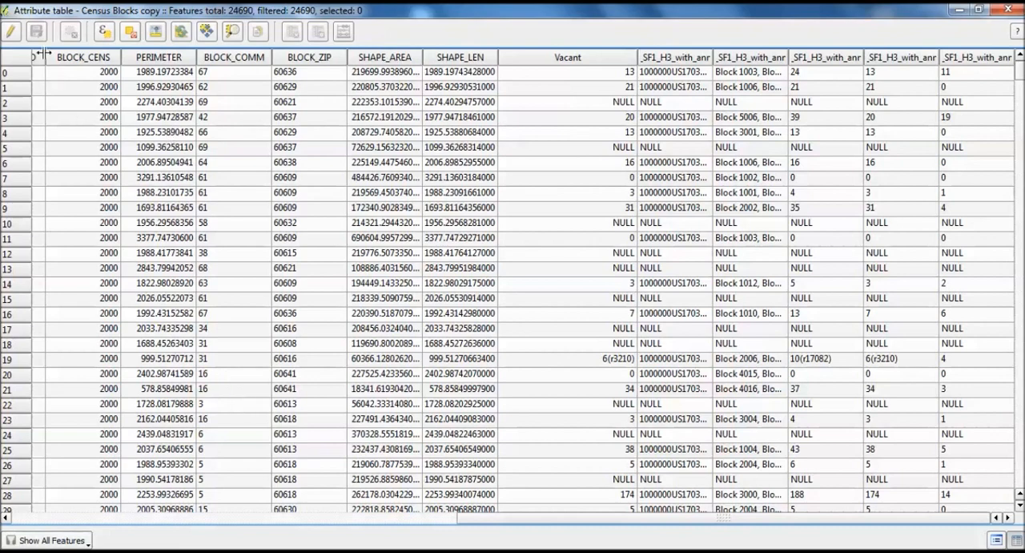
pyautogui.click(976, 10)
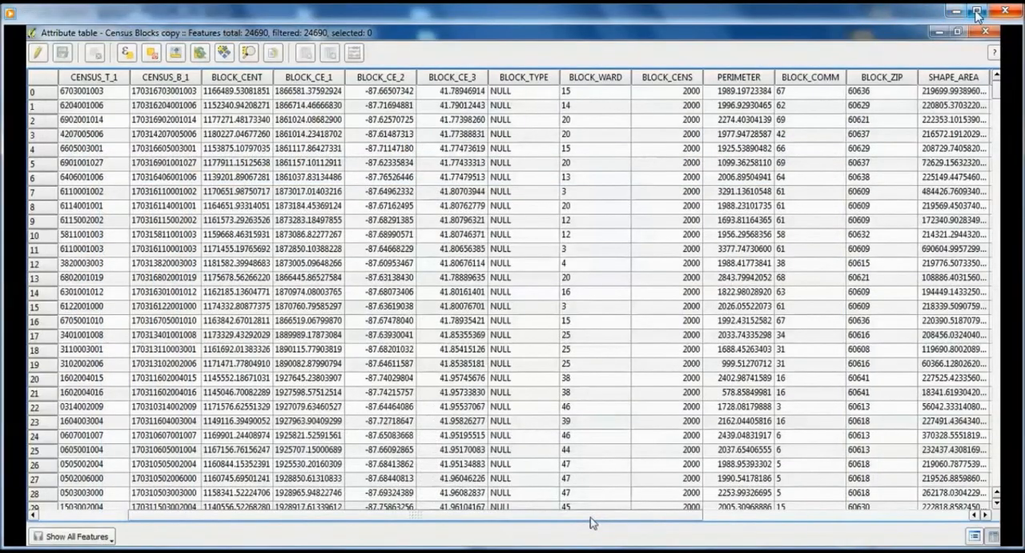
pyautogui.click(956, 11)
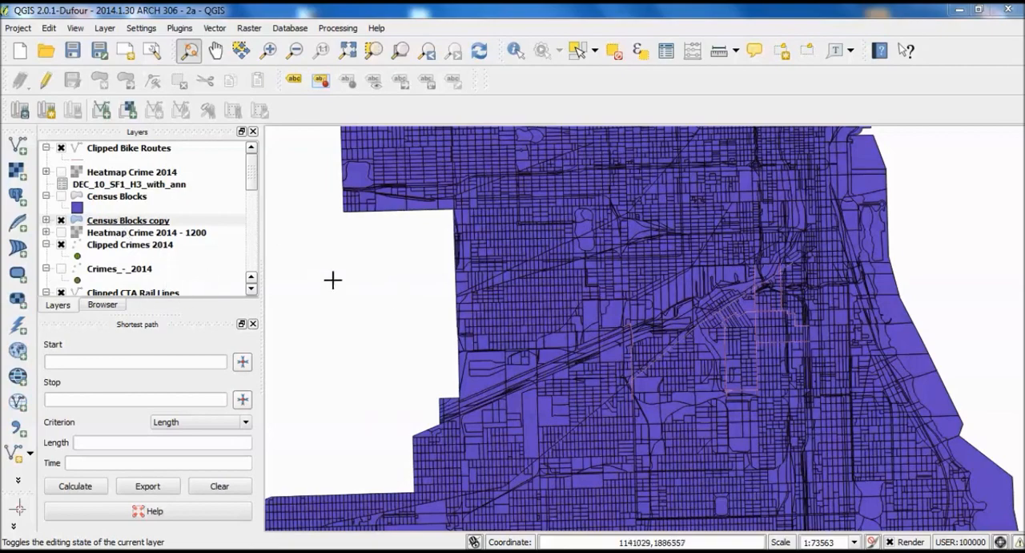
# - Open the Census Blocks copy layer properties and examine the data types of Vacant and the joined fields
pyautogui.rightClick(138, 225)
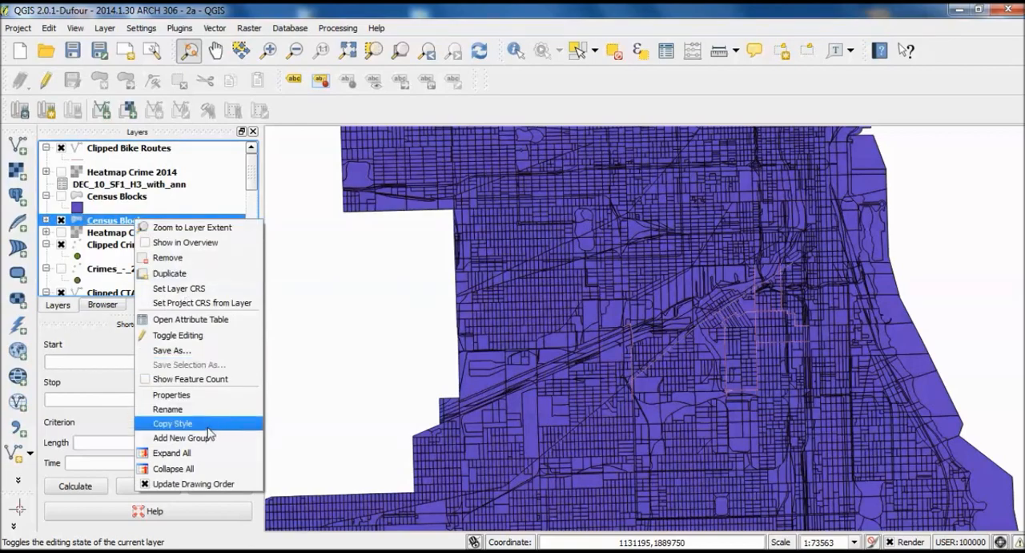
pyautogui.click(210, 398)
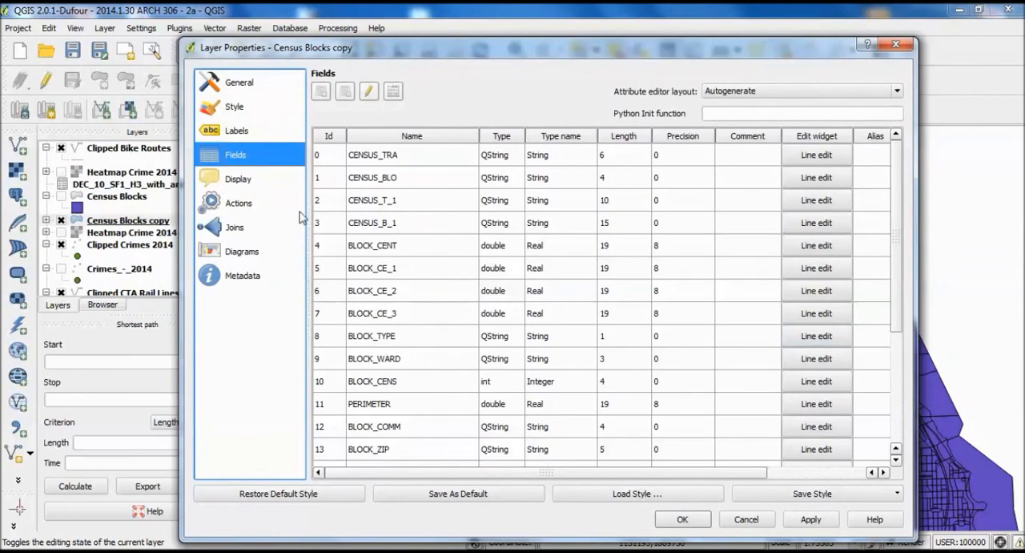
pyautogui.scroll(-3, 879, 409)
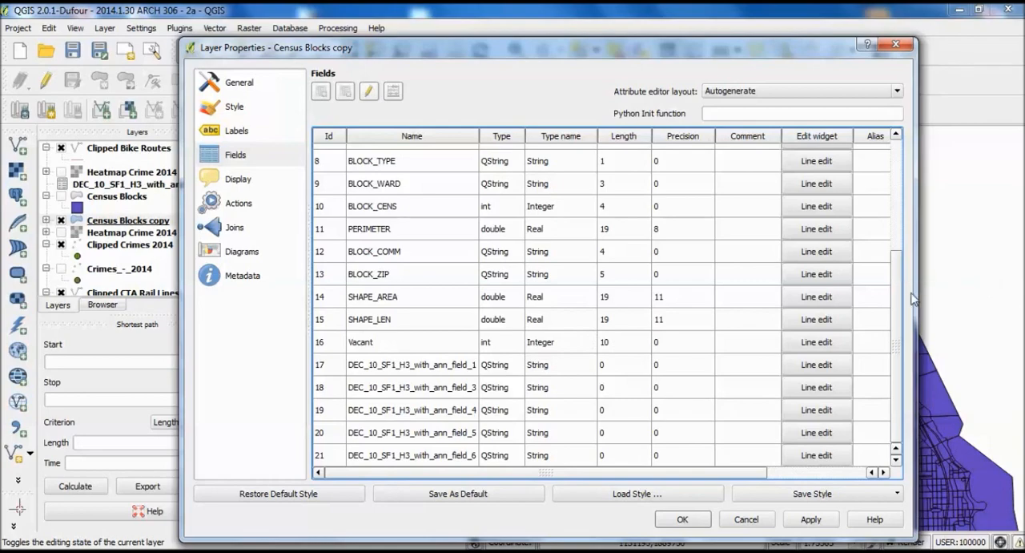
pyautogui.moveTo(893, 284); pyautogui.dragTo(909, 160)
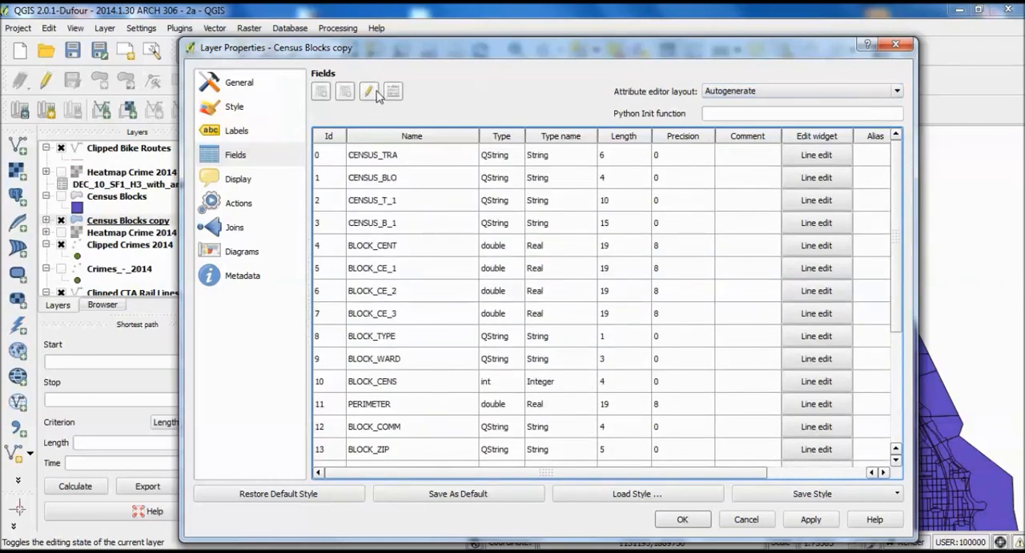
# - Style the Census Blocks copy layer with graduated symbols based on the Vacant column
pyautogui.click(234, 108)
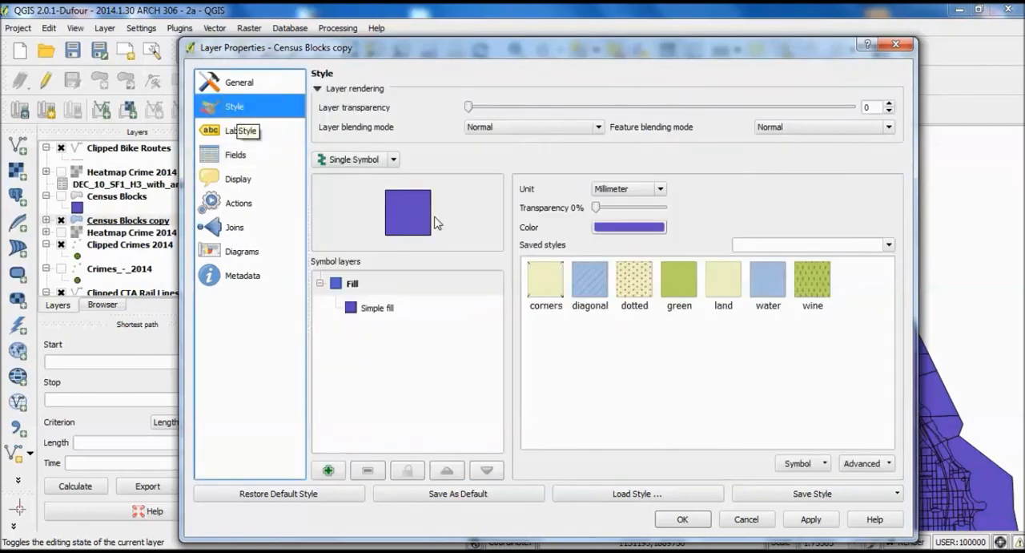
pyautogui.click(394, 160)
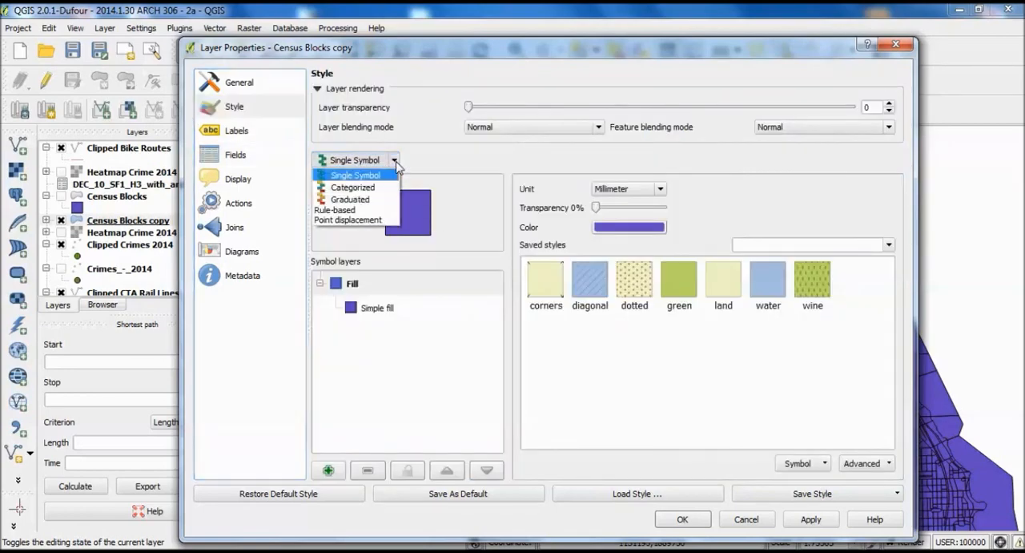
pyautogui.click(371, 205)
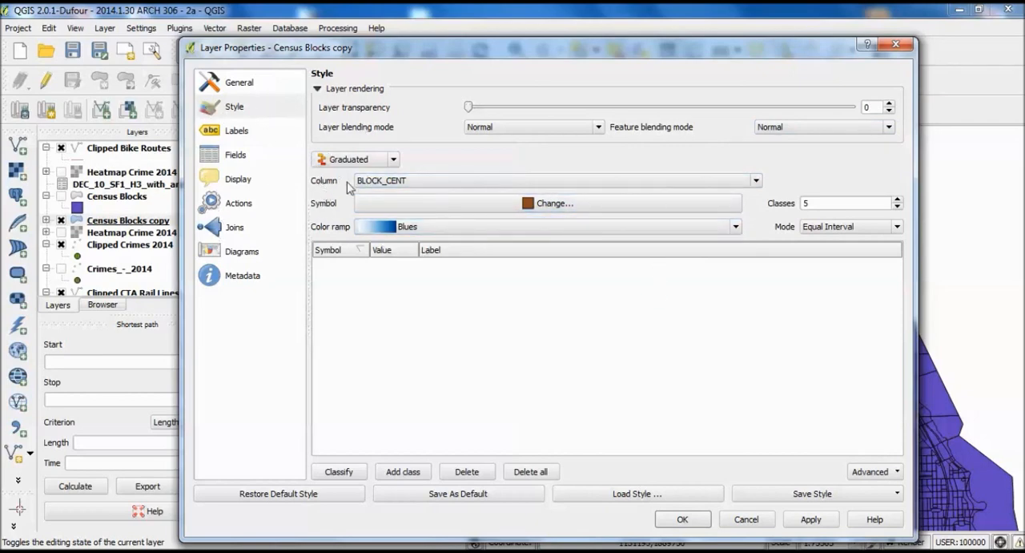
pyautogui.click(393, 160)
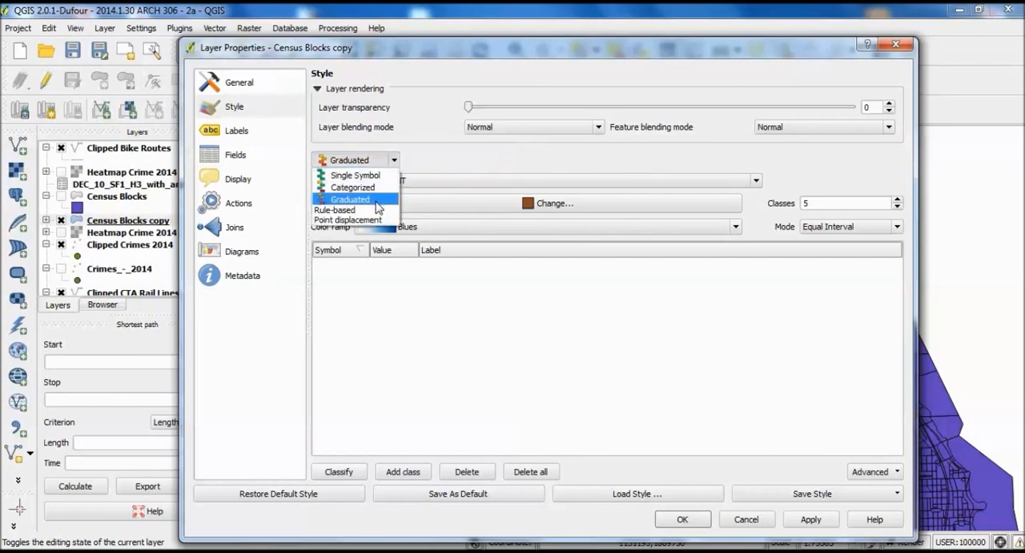
pyautogui.click(447, 182)
pyautogui.click(447, 181)
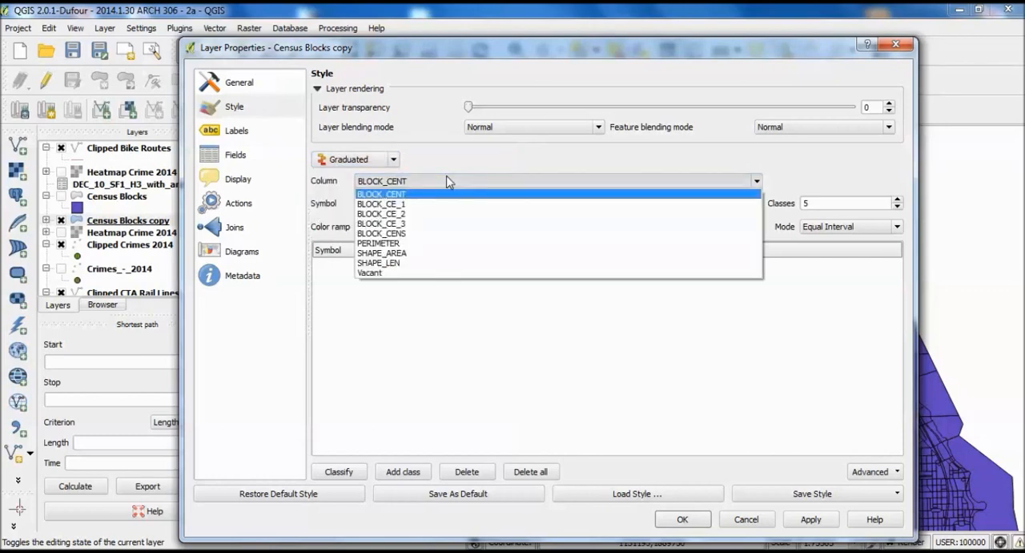
pyautogui.click(409, 274)
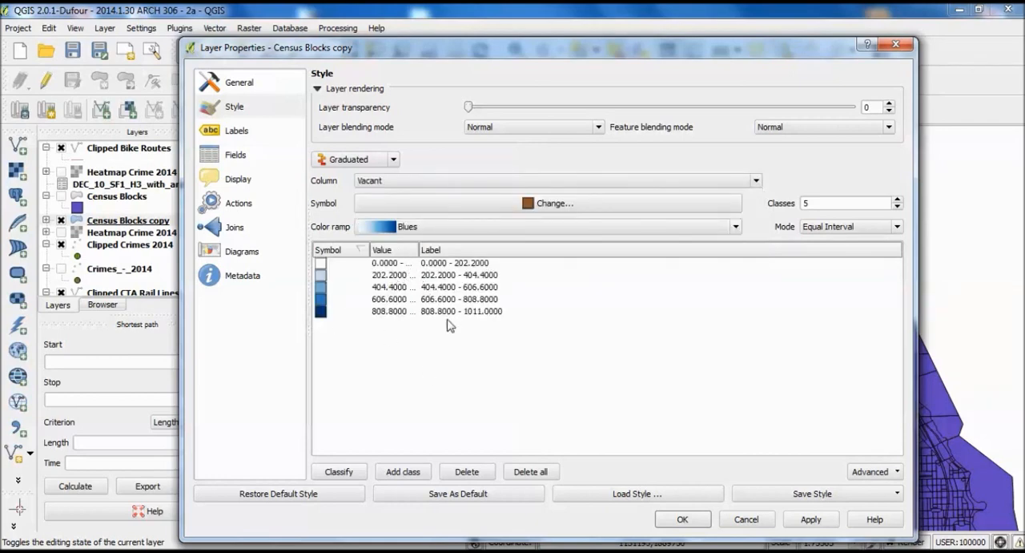
# - Set the graduated style to 100 classes and check the resulting class ranges
pyautogui.click(842, 202)
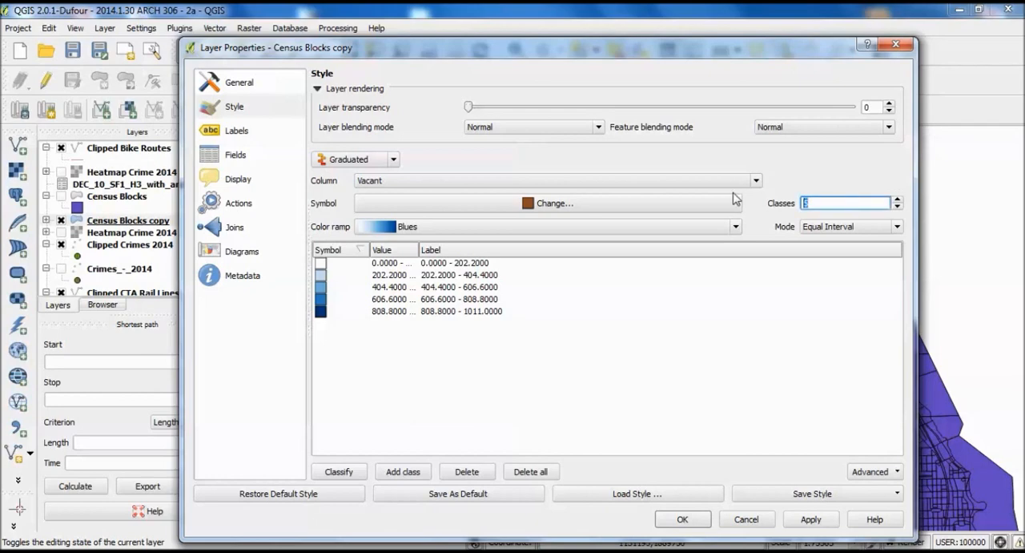
pyautogui.write('100')
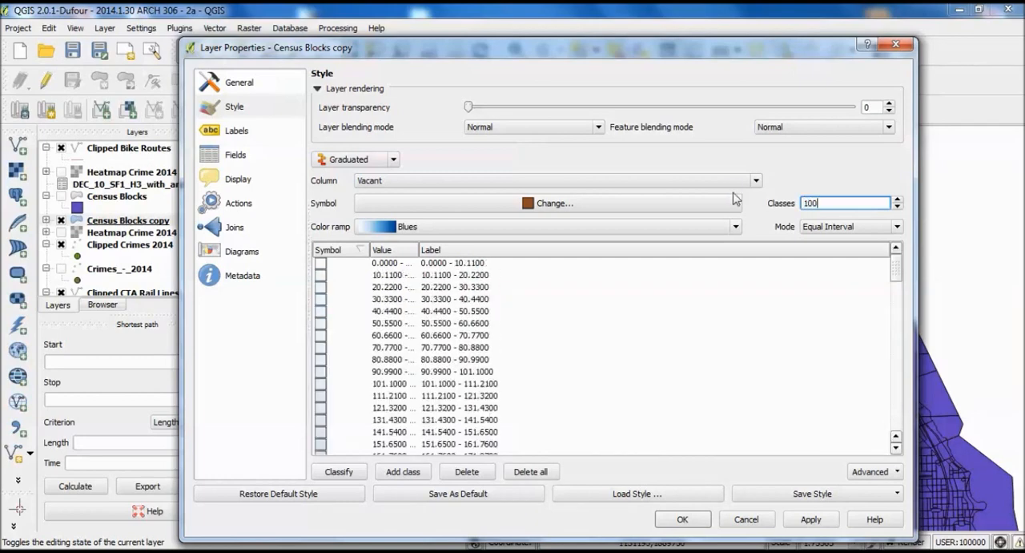
pyautogui.moveTo(896, 275); pyautogui.dragTo(896, 472)
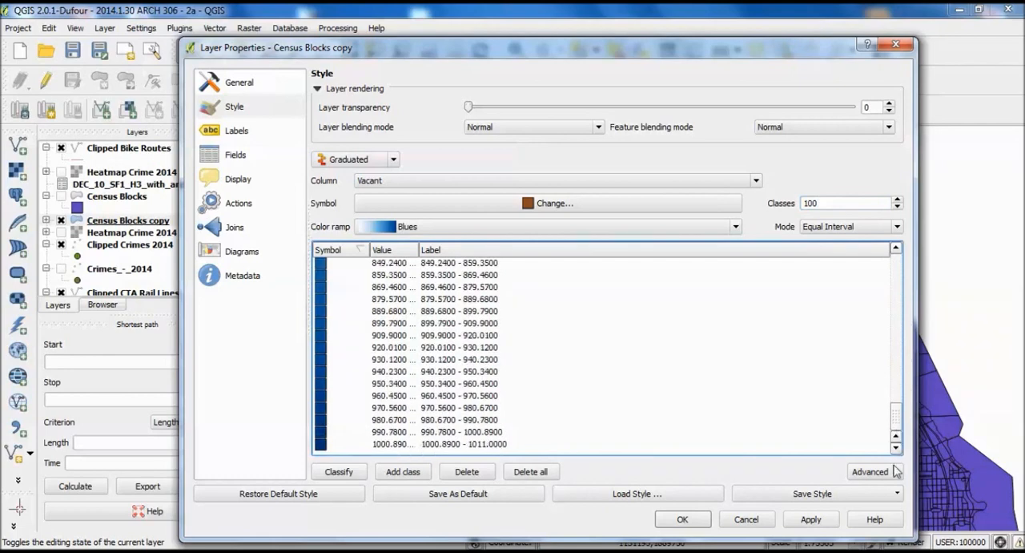
# - Look through the available color ramps for the graduated Vacant style
pyautogui.click(735, 229)
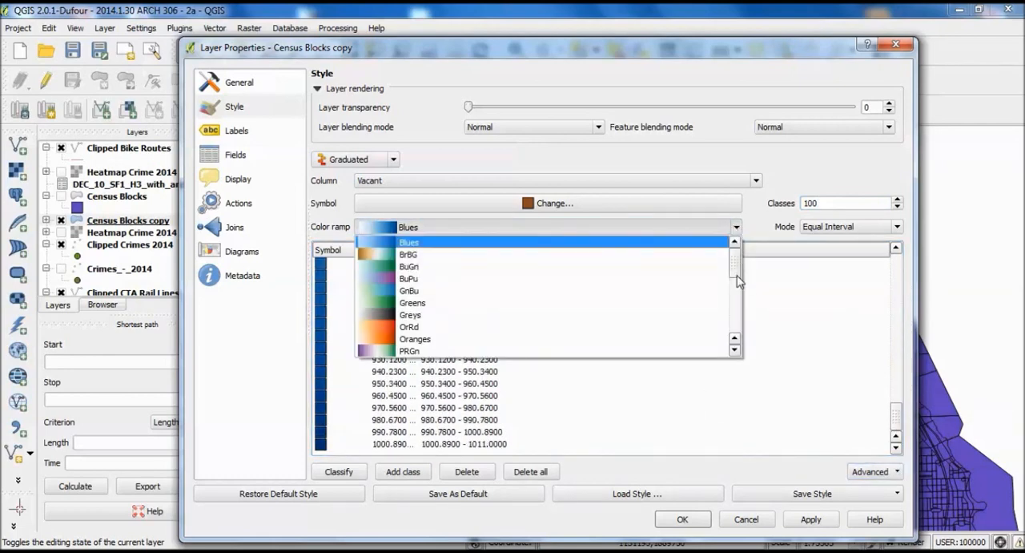
pyautogui.moveTo(738, 280); pyautogui.dragTo(738, 344)
pyautogui.scroll(6, 724, 264)
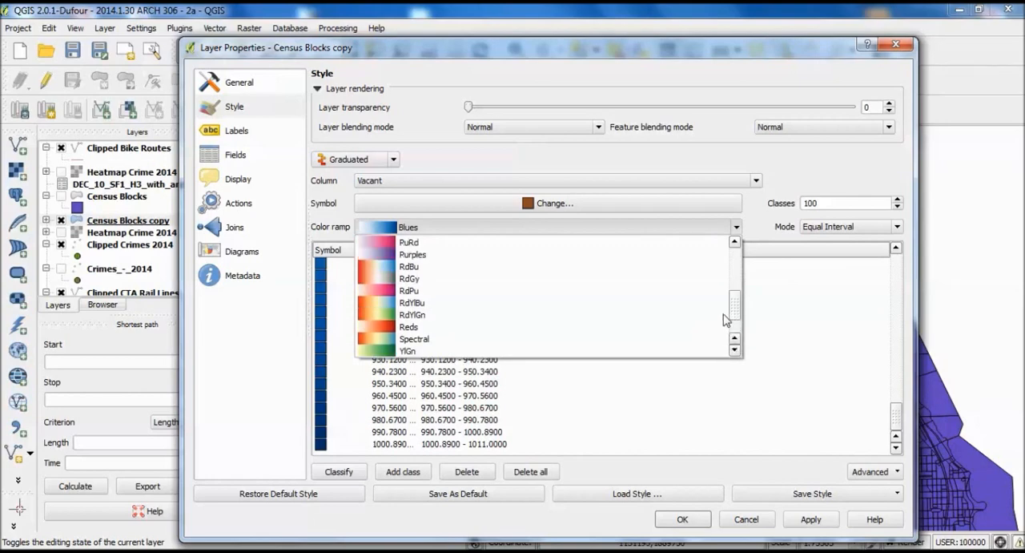
pyautogui.moveTo(735, 262)
pyautogui.mouseDown()
pyautogui.moveTo(753, 344)
pyautogui.moveTo(762, 318)
pyautogui.moveTo(760, 346)
pyautogui.moveTo(760, 276)
pyautogui.moveTo(763, 354)
pyautogui.moveTo(738, 271)
pyautogui.moveTo(737, 329)
pyautogui.moveTo(734, 262)
pyautogui.mouseUp()
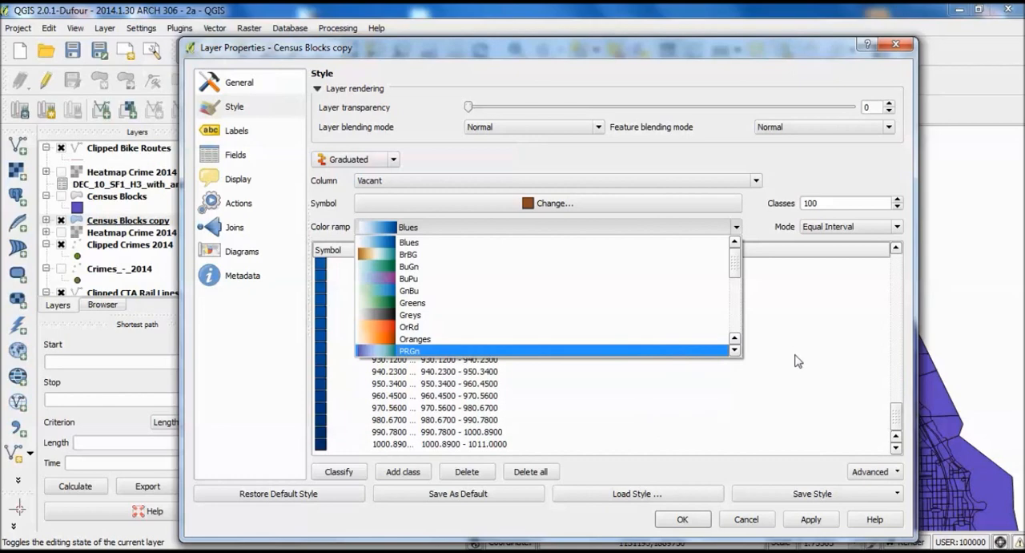
pyautogui.click(732, 229)
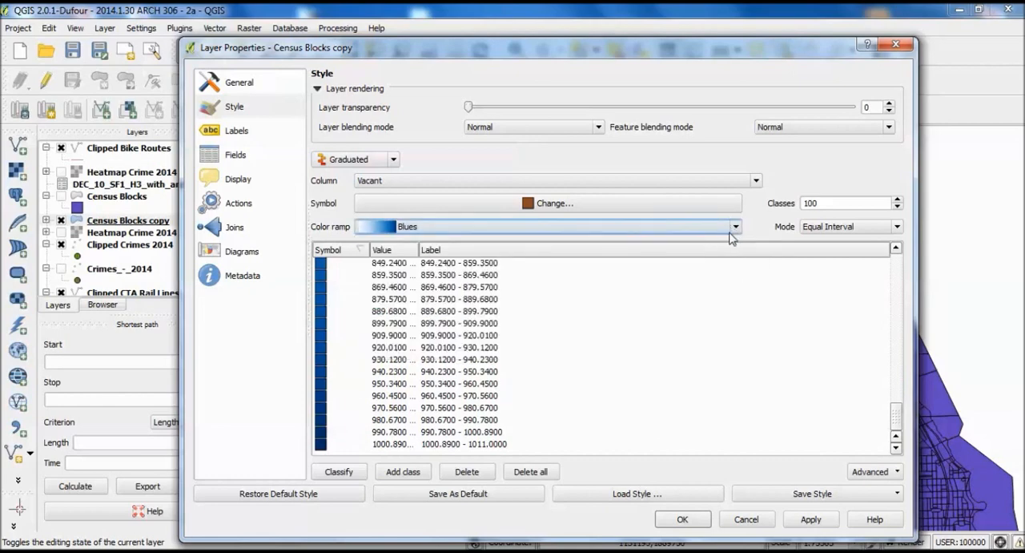
# - Apply the 100-class Blues graduated style to the Census Blocks copy layer and check it on the map
pyautogui.click(813, 521)
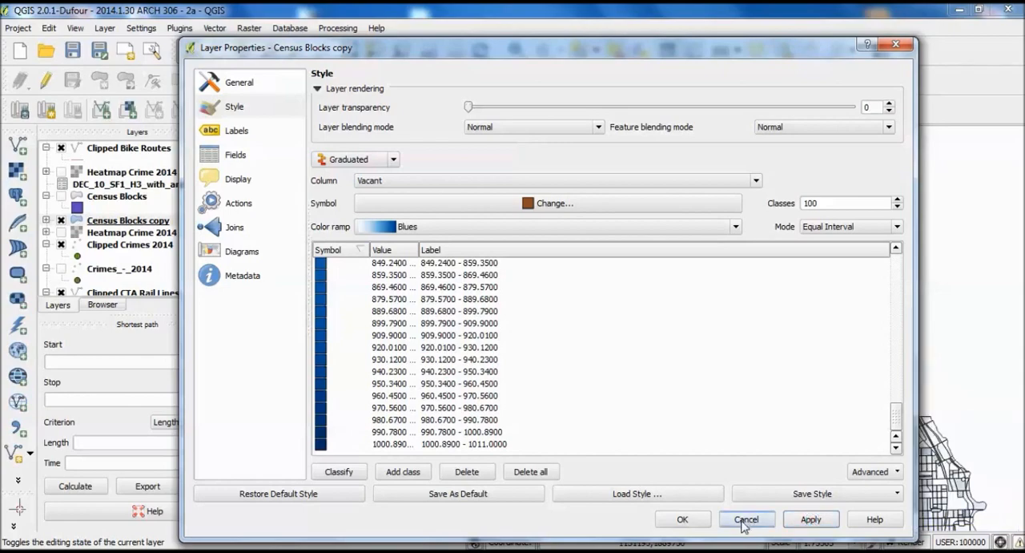
pyautogui.click(683, 520)
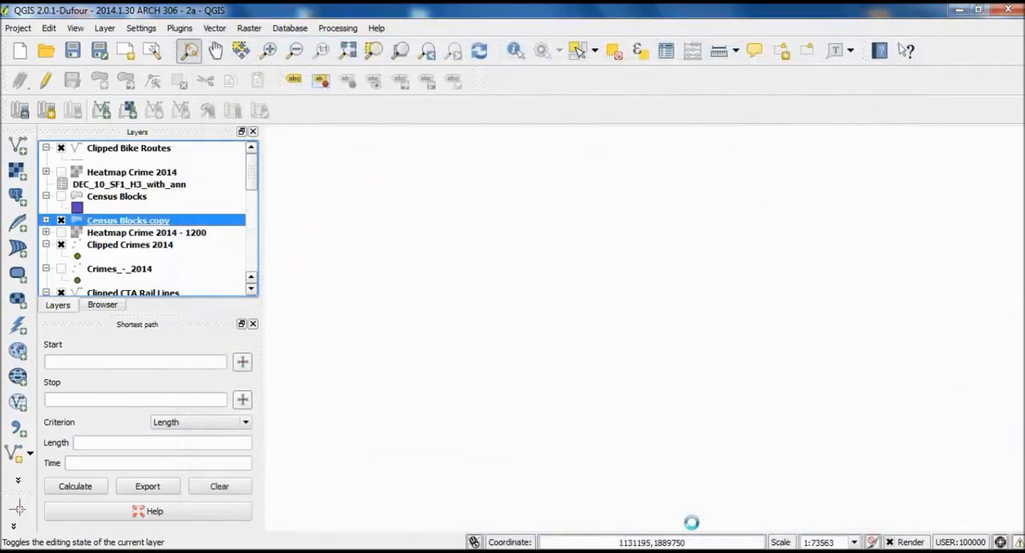
pyautogui.moveTo(713, 445); pyautogui.dragTo(615, 420)
pyautogui.scroll(-1, 688, 244)
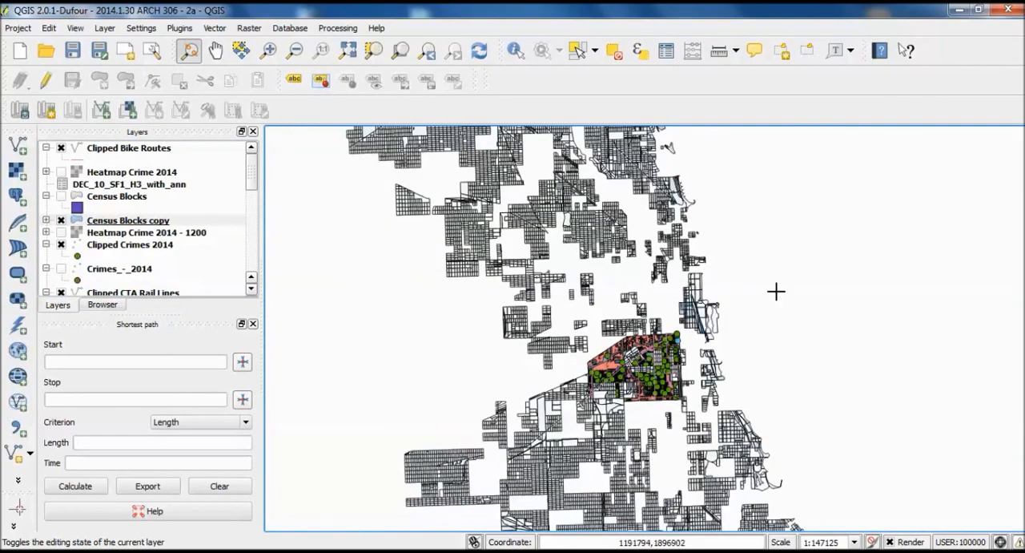
pyautogui.moveTo(751, 284); pyautogui.dragTo(759, 340)
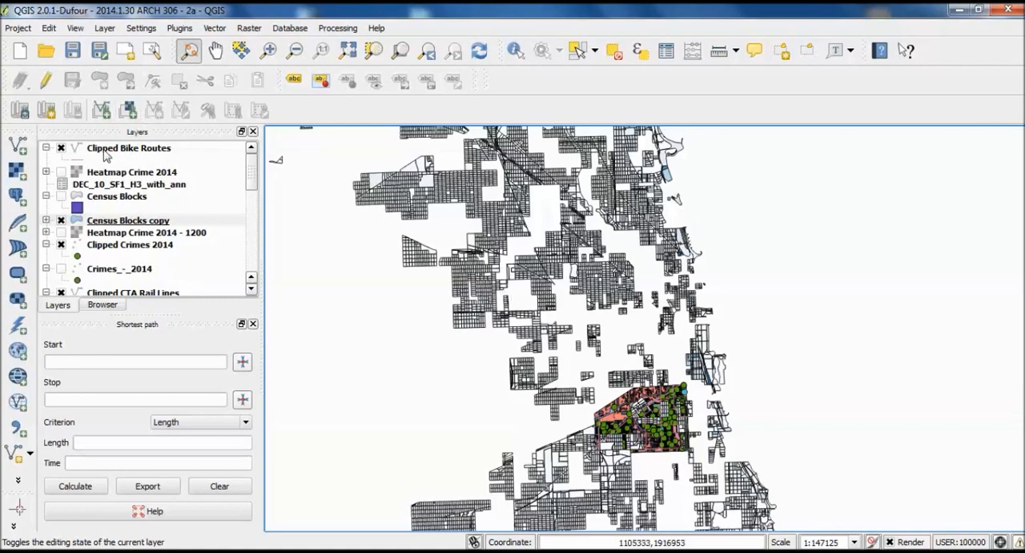
# - Remove the block outlines of the Census Blocks copy layer by setting the simple fill's border style to No Pen
pyautogui.rightClick(126, 226)
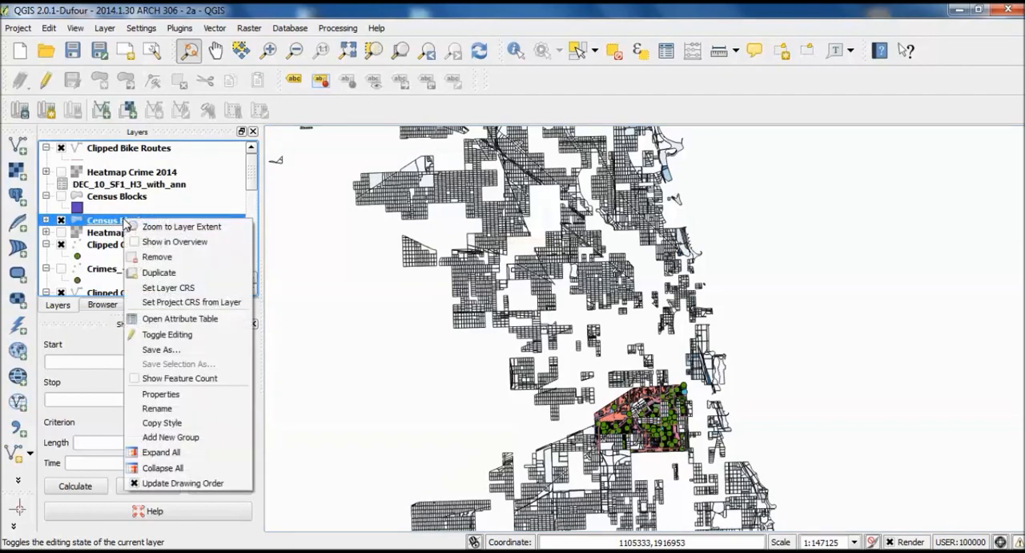
pyautogui.click(169, 395)
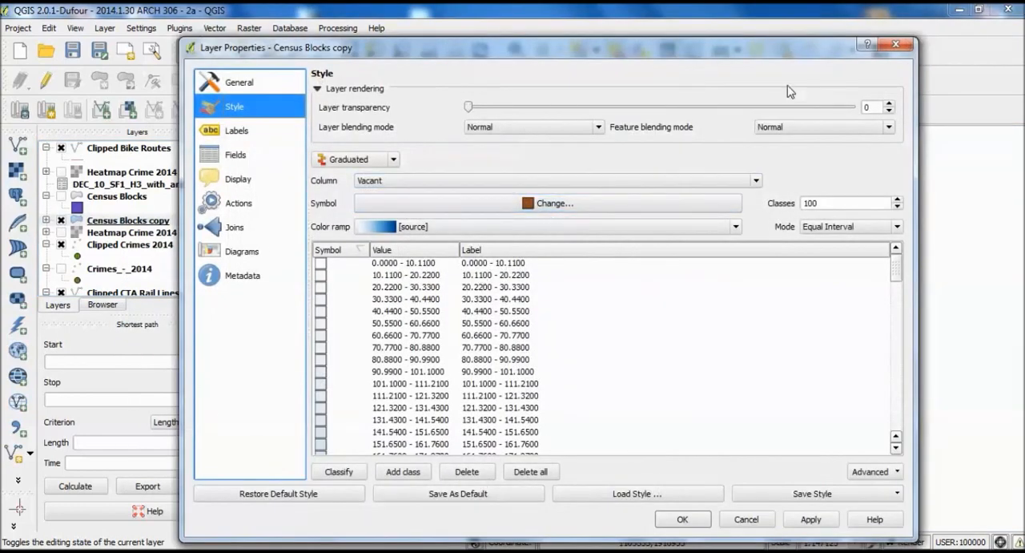
pyautogui.click(595, 217)
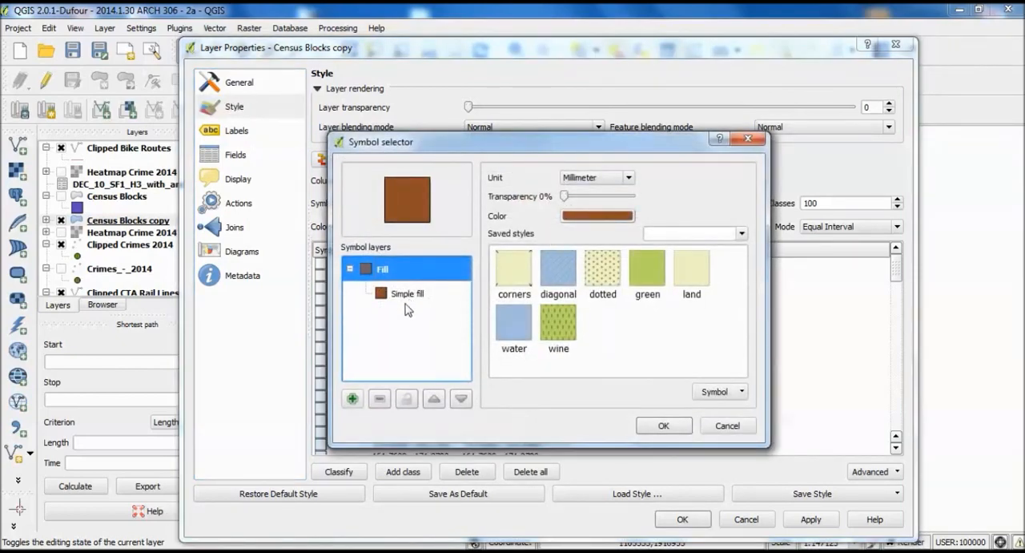
pyautogui.click(748, 139)
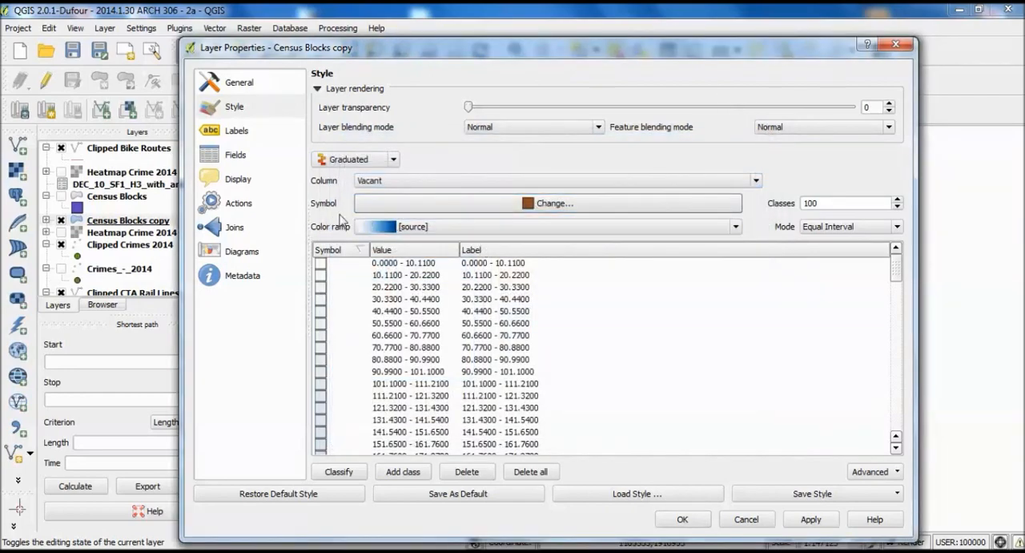
pyautogui.click(515, 203)
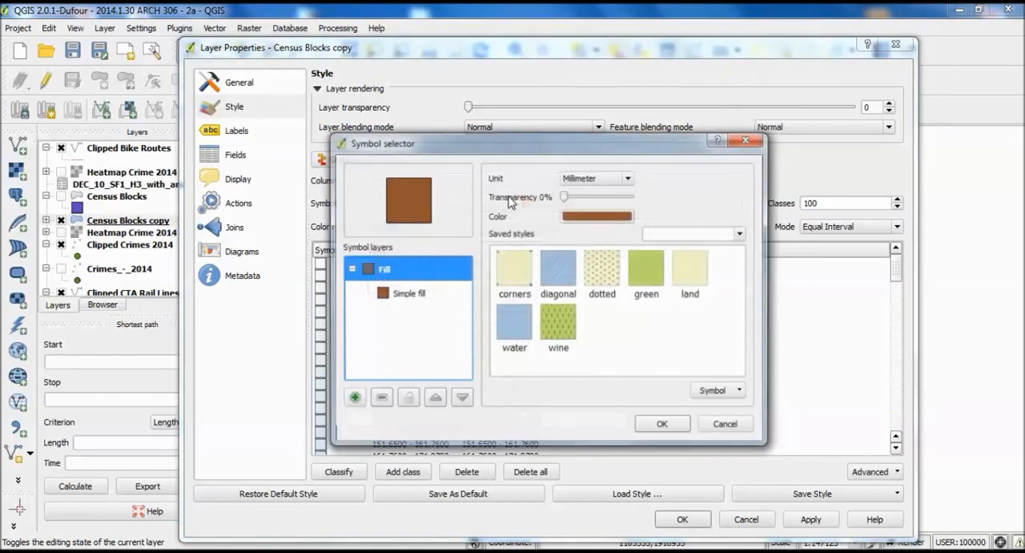
pyautogui.click(395, 301)
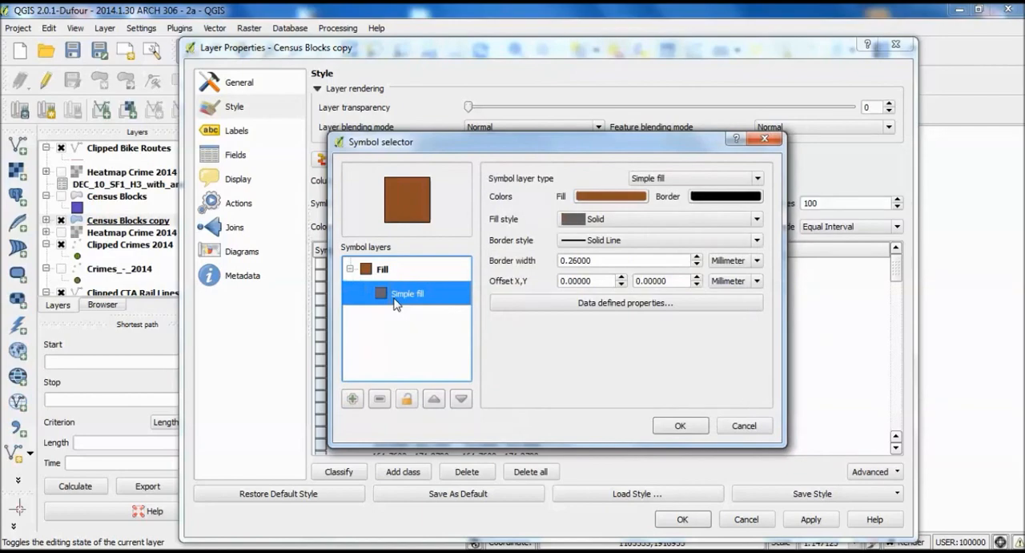
pyautogui.click(596, 240)
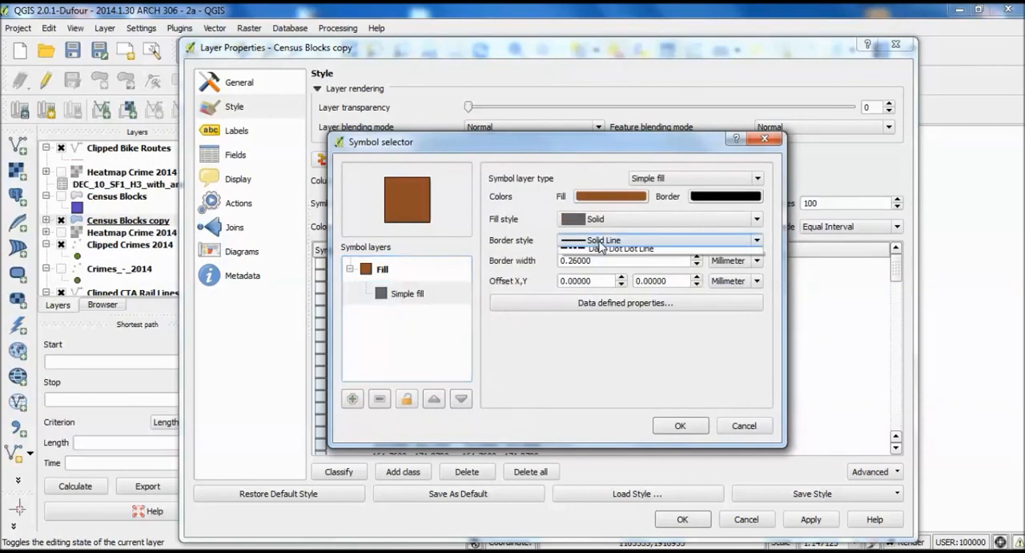
pyautogui.click(611, 251)
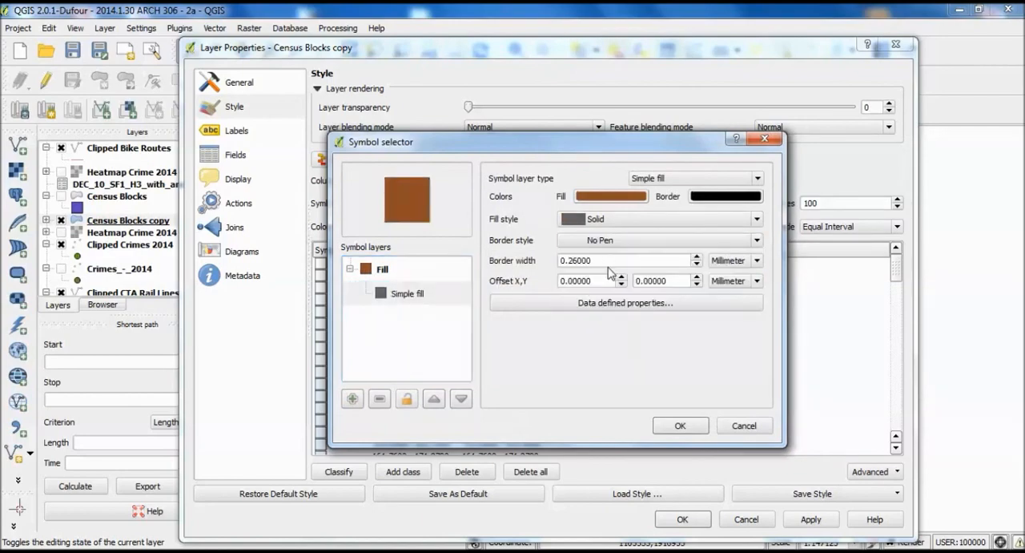
pyautogui.click(680, 425)
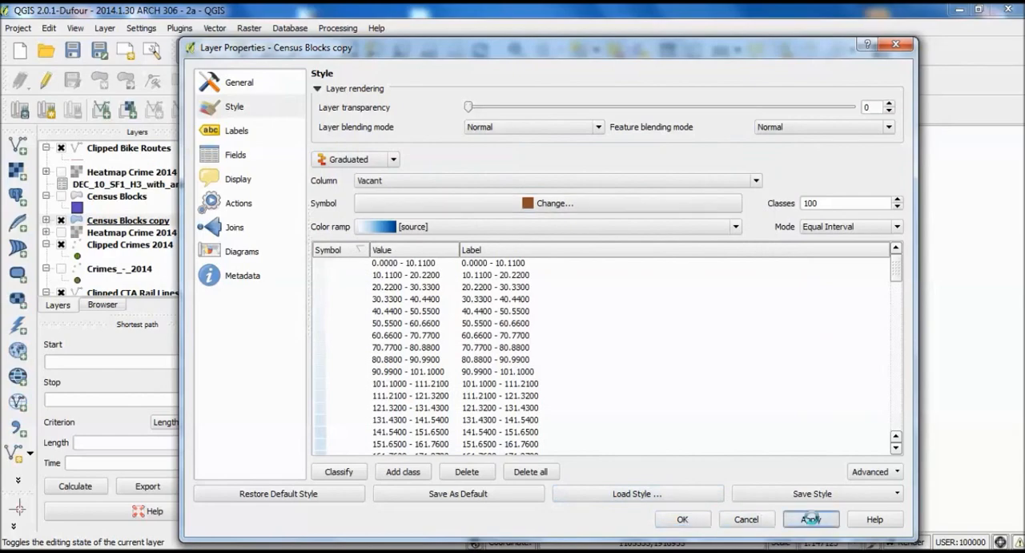
pyautogui.click(683, 518)
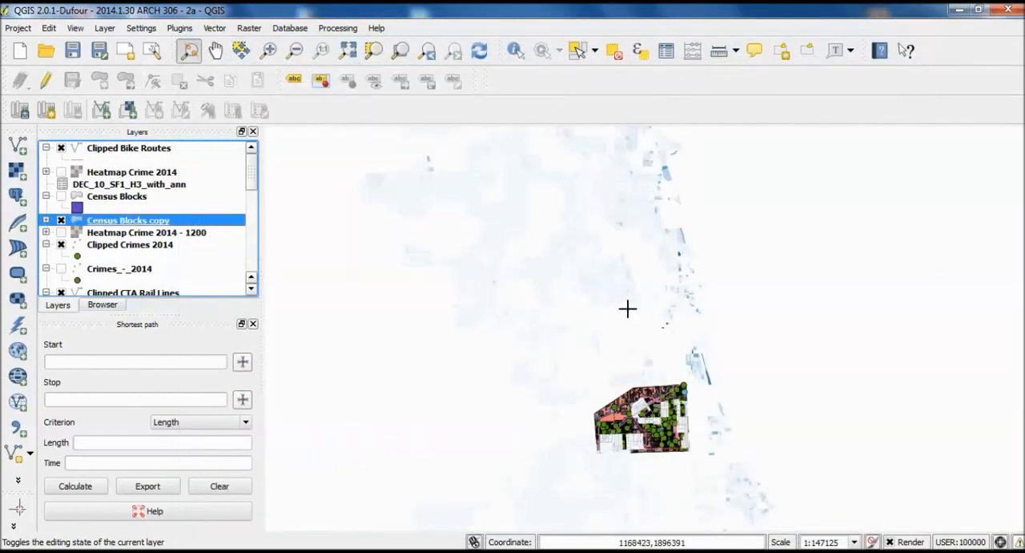
# - Examine the borderless vacancy shading across the city, the lakefront blocks and the area around the clipped study site
pyautogui.moveTo(627, 307); pyautogui.dragTo(608, 362)
pyautogui.moveTo(707, 359); pyautogui.dragTo(747, 334)
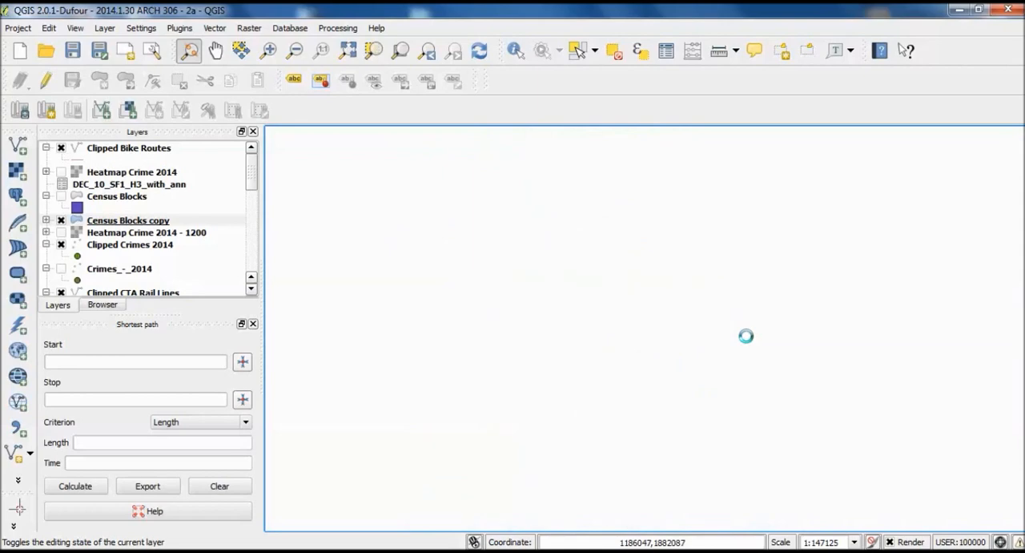
pyautogui.scroll(4, 635, 188)
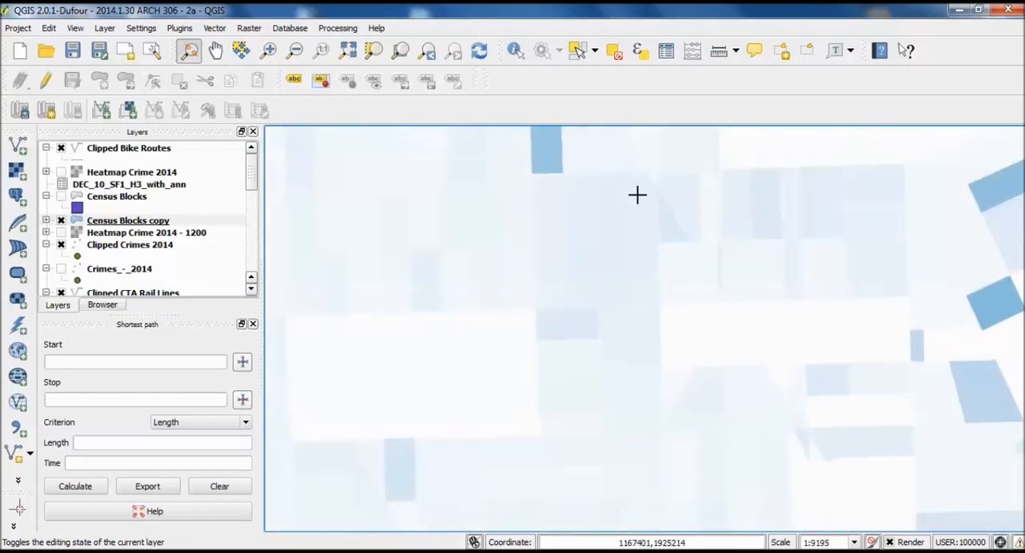
pyautogui.moveTo(617, 238); pyautogui.dragTo(654, 338)
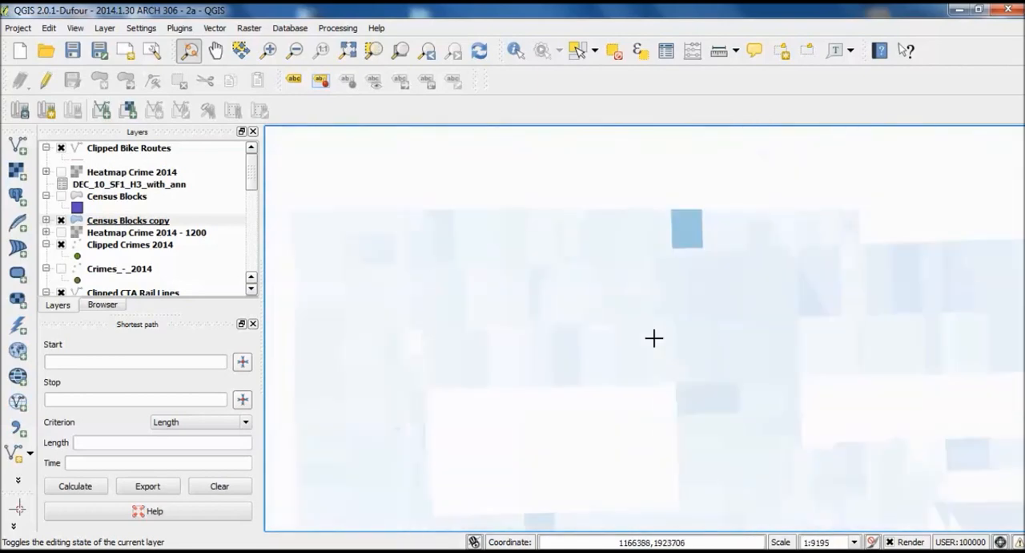
pyautogui.scroll(-4, 697, 264)
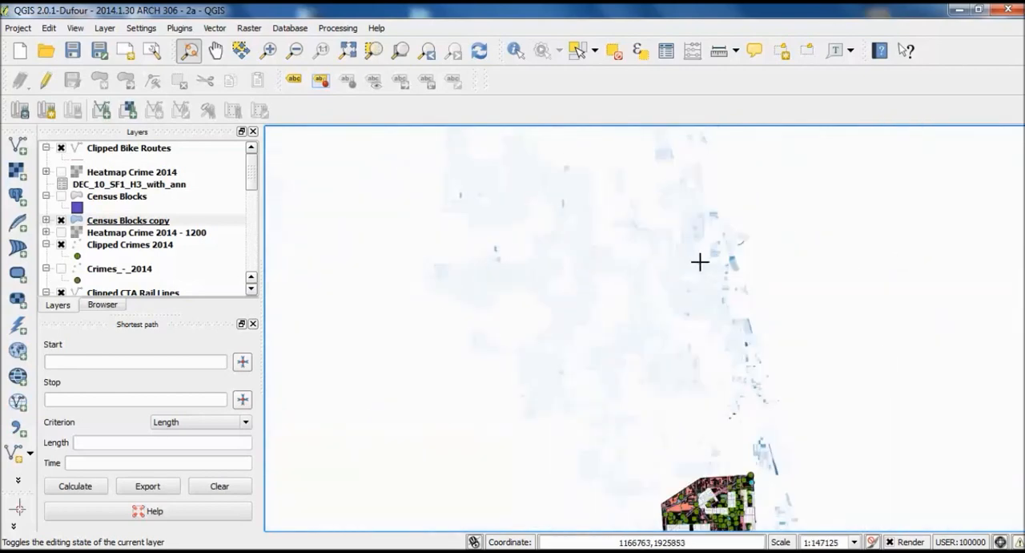
pyautogui.scroll(2, 699, 261)
pyautogui.moveTo(704, 256); pyautogui.dragTo(696, 286)
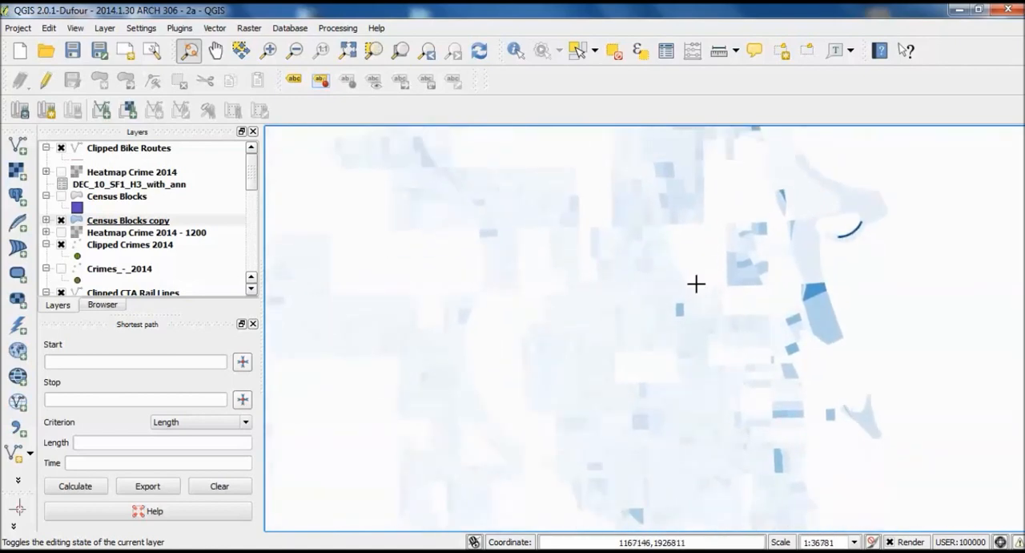
pyautogui.moveTo(727, 316); pyautogui.dragTo(693, 140)
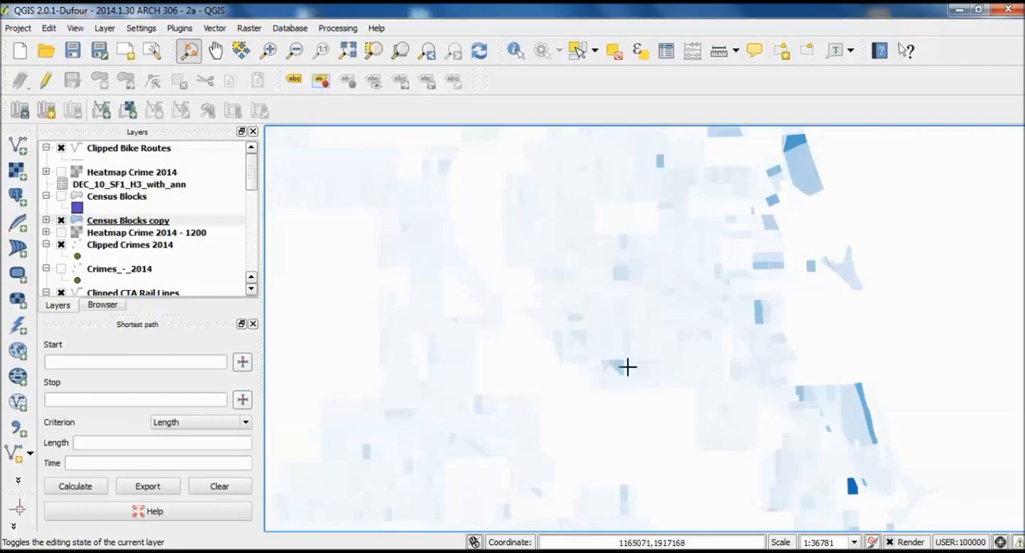
pyautogui.scroll(-1, 624, 366)
pyautogui.scroll(3, 707, 414)
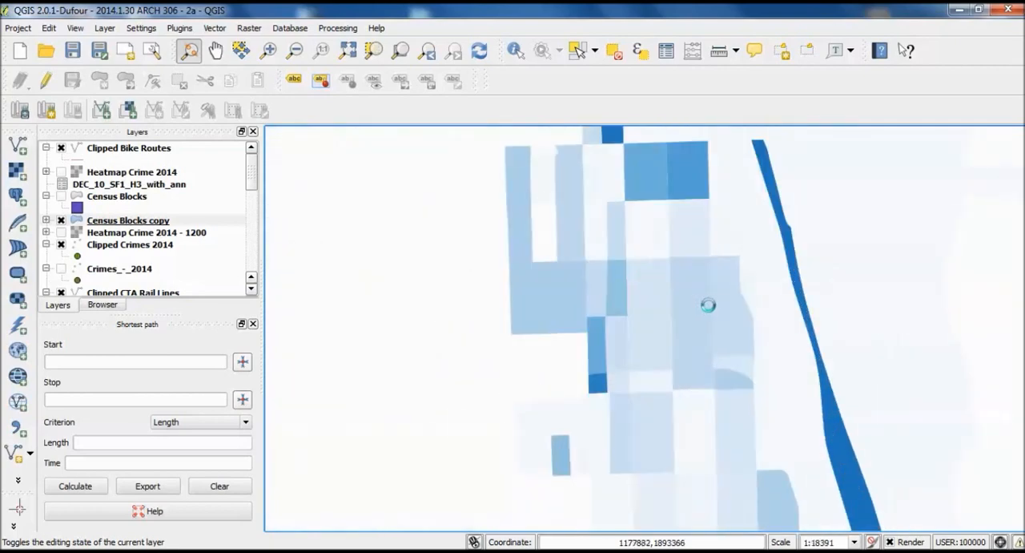
pyautogui.scroll(-1, 708, 304)
pyautogui.moveTo(718, 436); pyautogui.dragTo(830, 252)
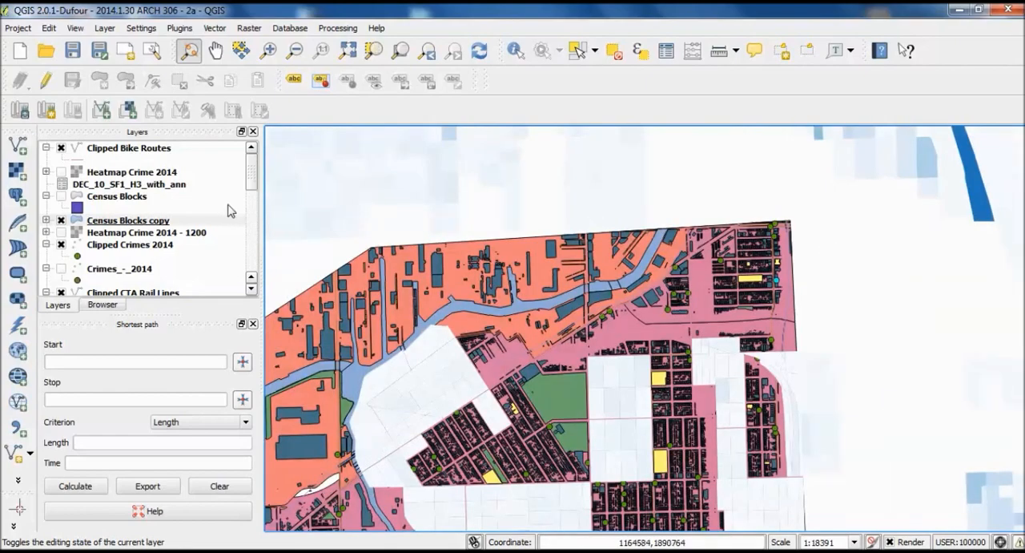
pyautogui.rightClick(144, 222)
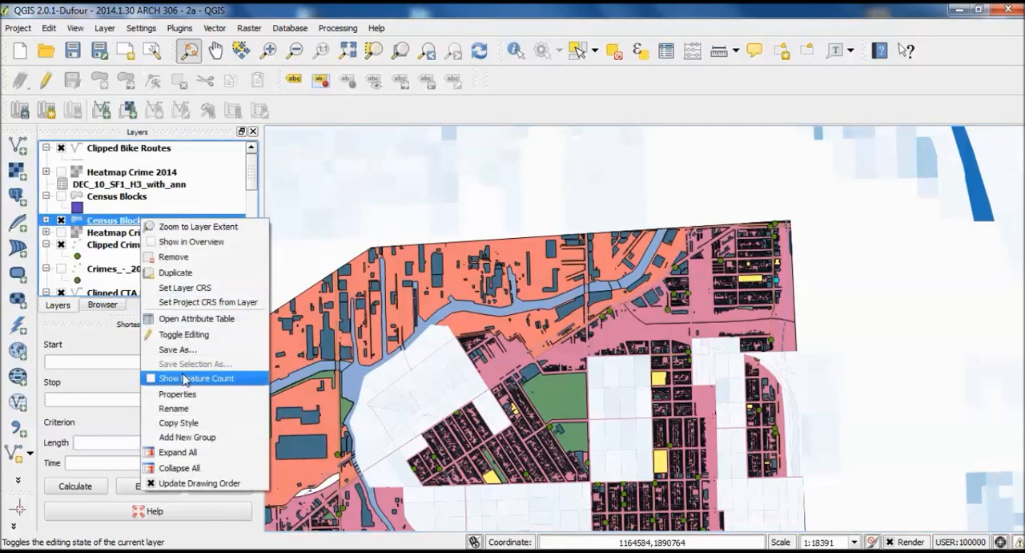
pyautogui.click(206, 320)
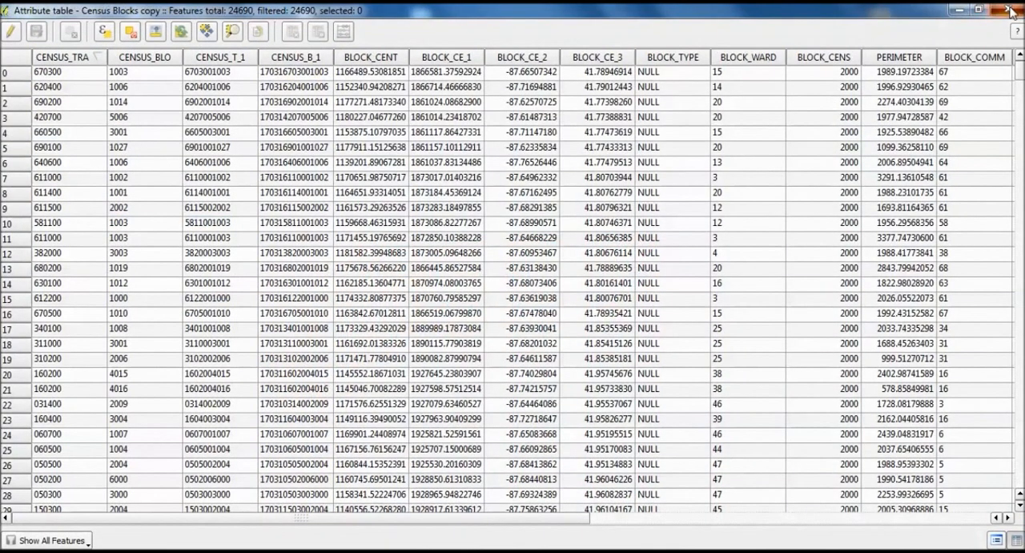
pyautogui.click(1012, 10)
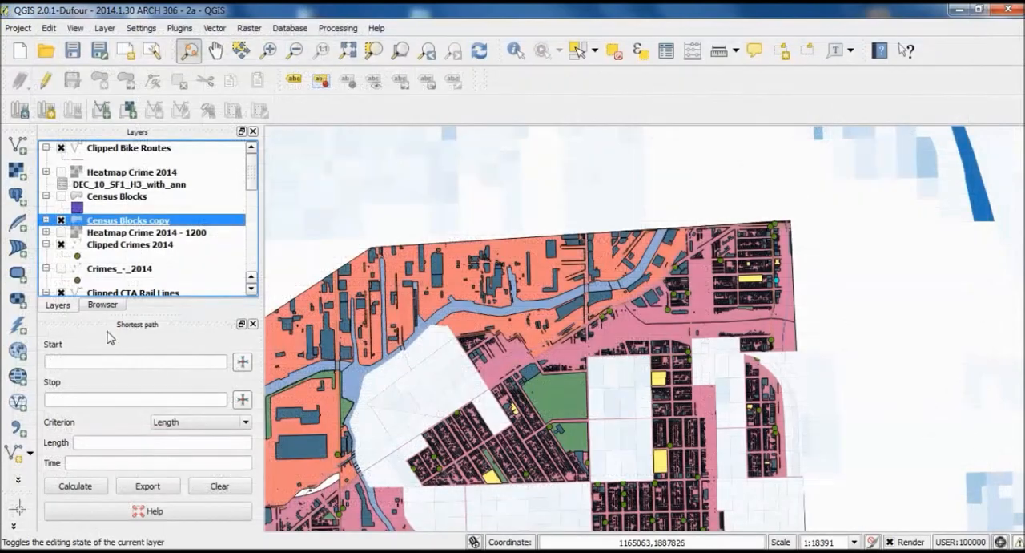
pyautogui.moveTo(253, 164)
pyautogui.mouseDown()
pyautogui.moveTo(254, 222)
pyautogui.moveTo(254, 148)
pyautogui.mouseUp()
# - Set the graduated Vacant style of the Census Blocks copy layer to 20 classes and apply it
pyautogui.rightClick(134, 222)
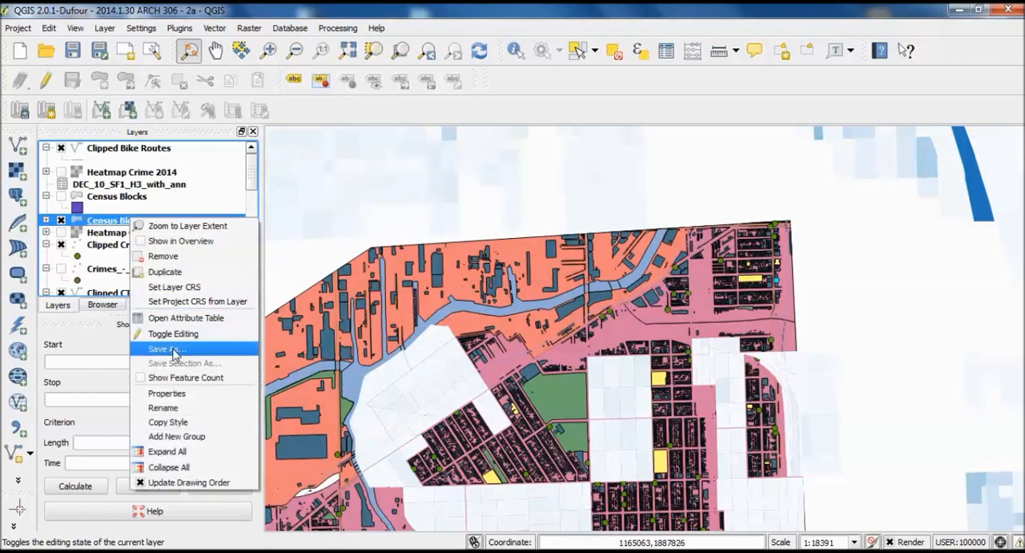
pyautogui.click(183, 399)
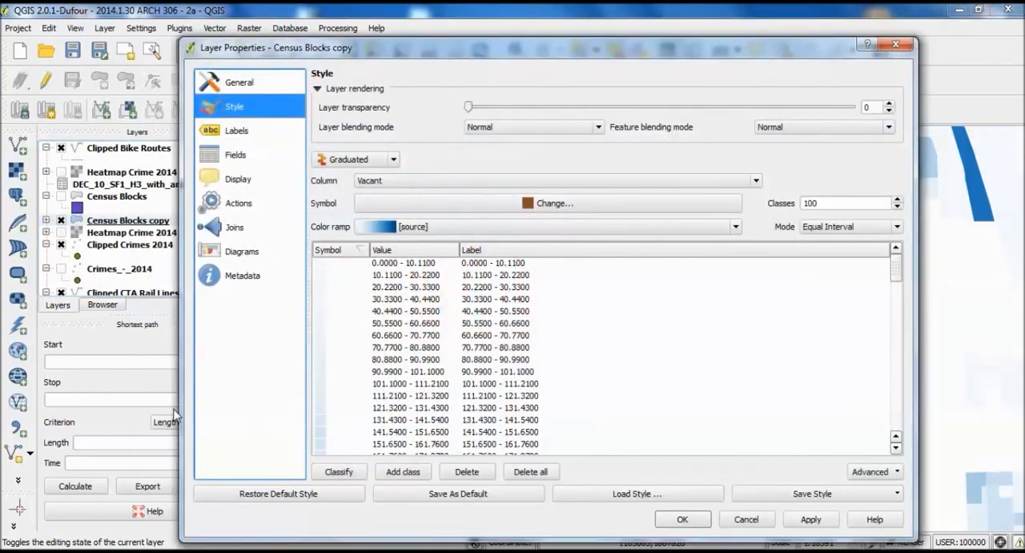
pyautogui.doubleClick(829, 201)
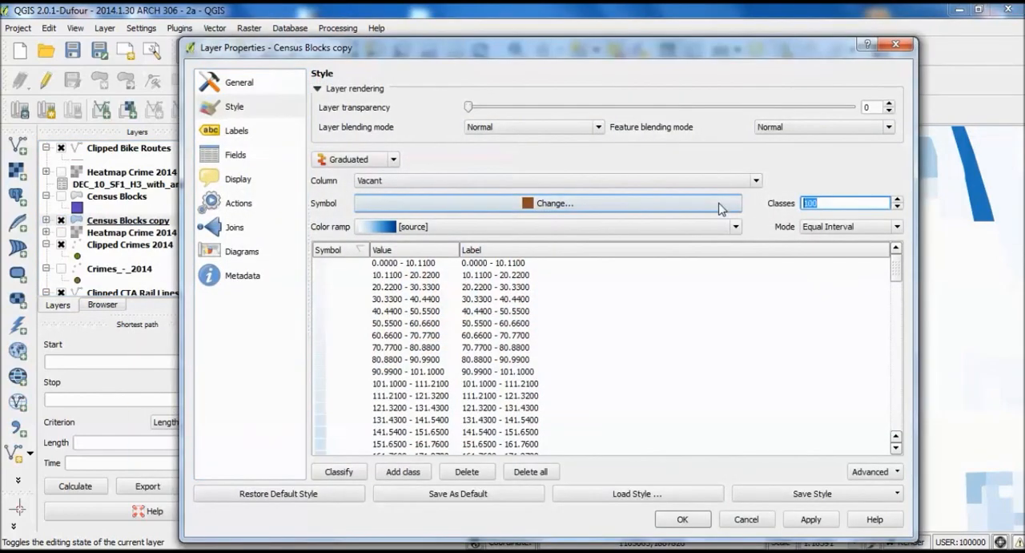
pyautogui.write('20')
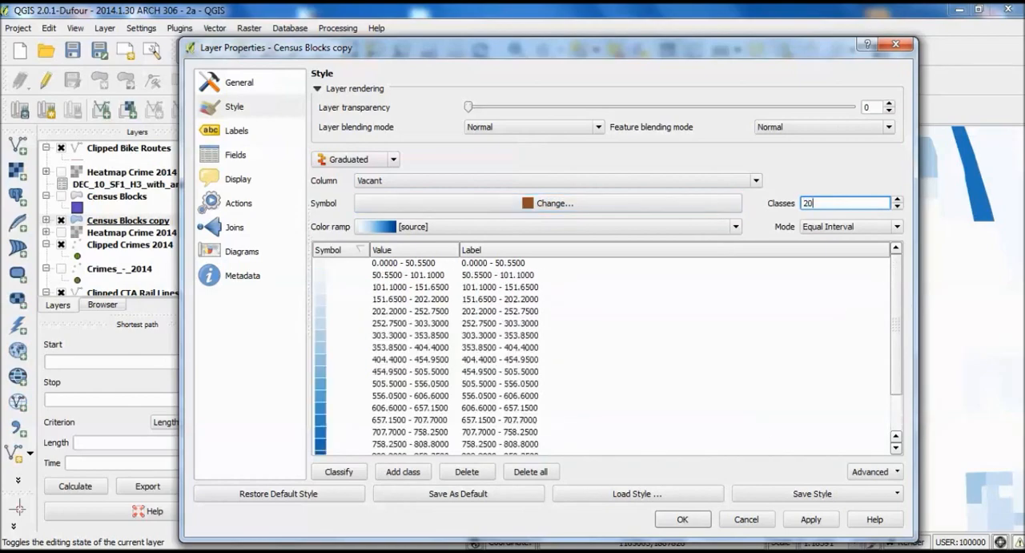
pyautogui.click(833, 523)
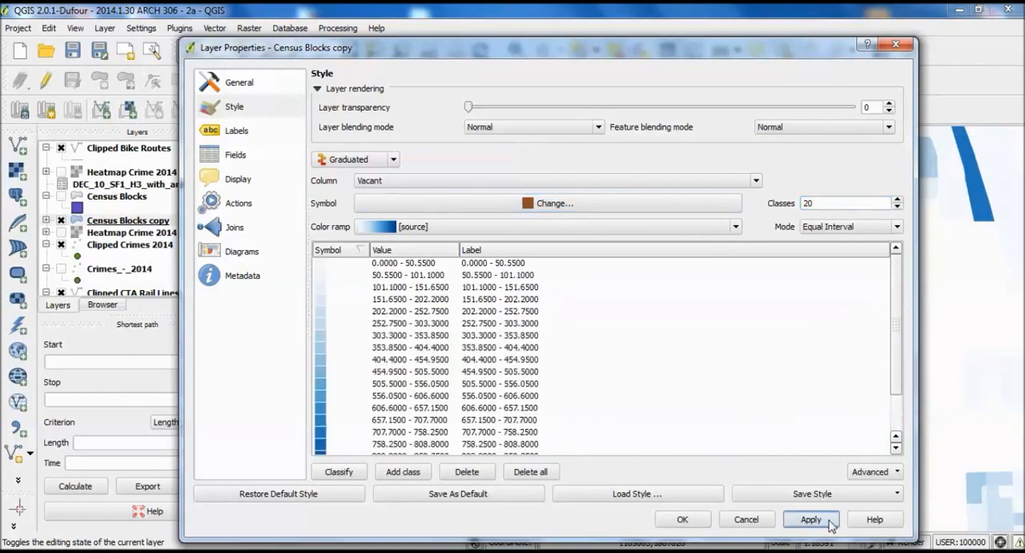
pyautogui.click(682, 519)
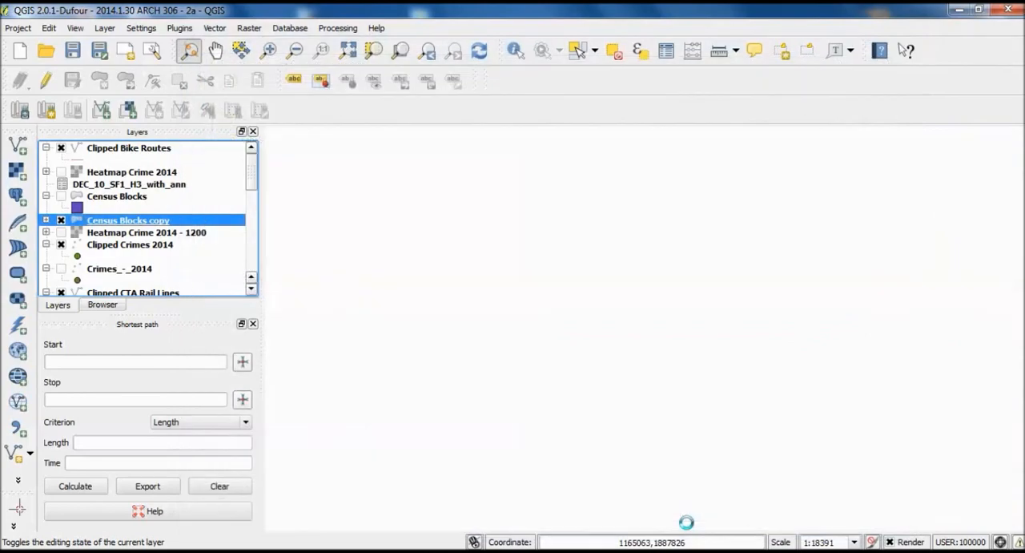
# - Examine the 20-class vacancy shading north of the clipped study site, across the city and along the lakefront blocks
pyautogui.moveTo(822, 328); pyautogui.dragTo(766, 425)
pyautogui.scroll(-1, 723, 314)
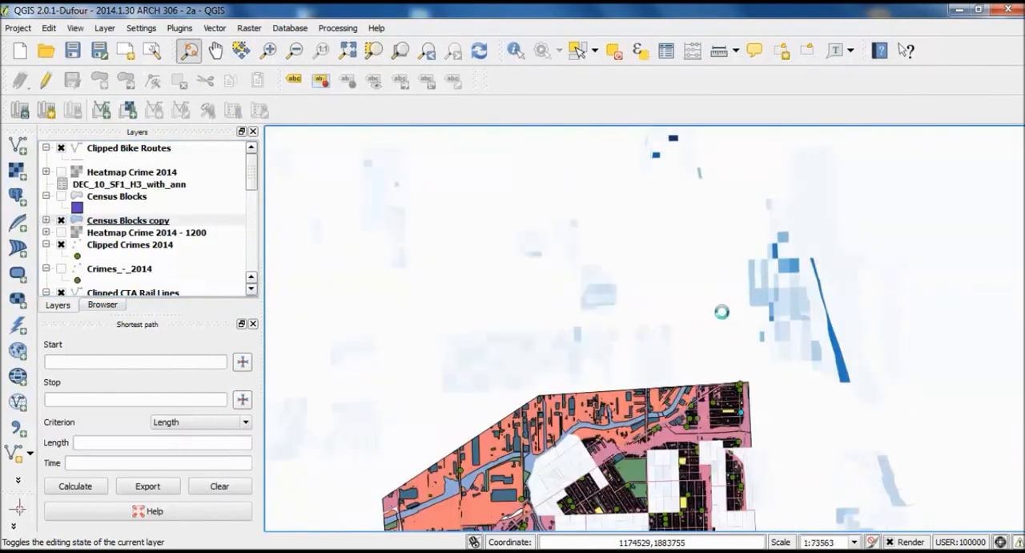
pyautogui.moveTo(728, 277); pyautogui.dragTo(758, 440)
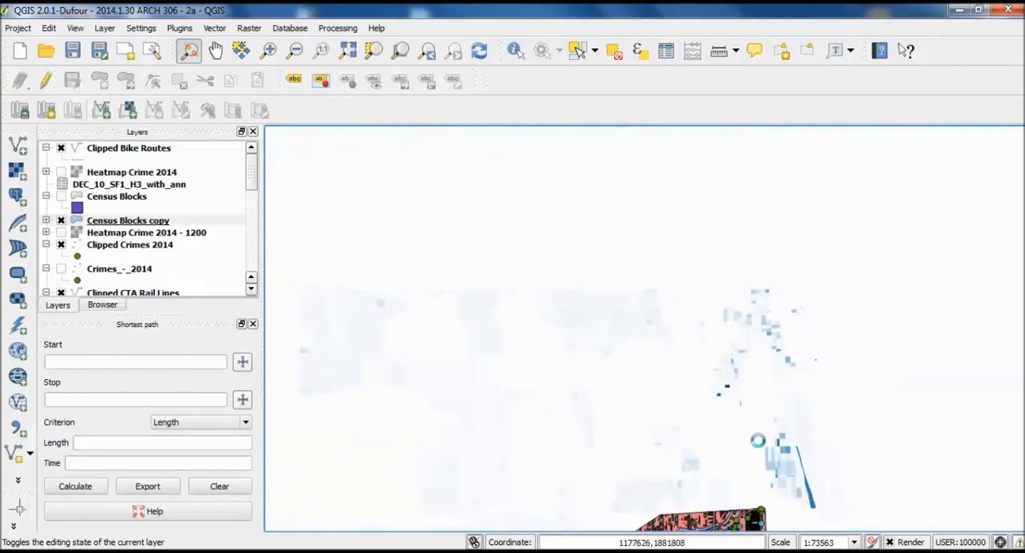
pyautogui.scroll(1, 783, 396)
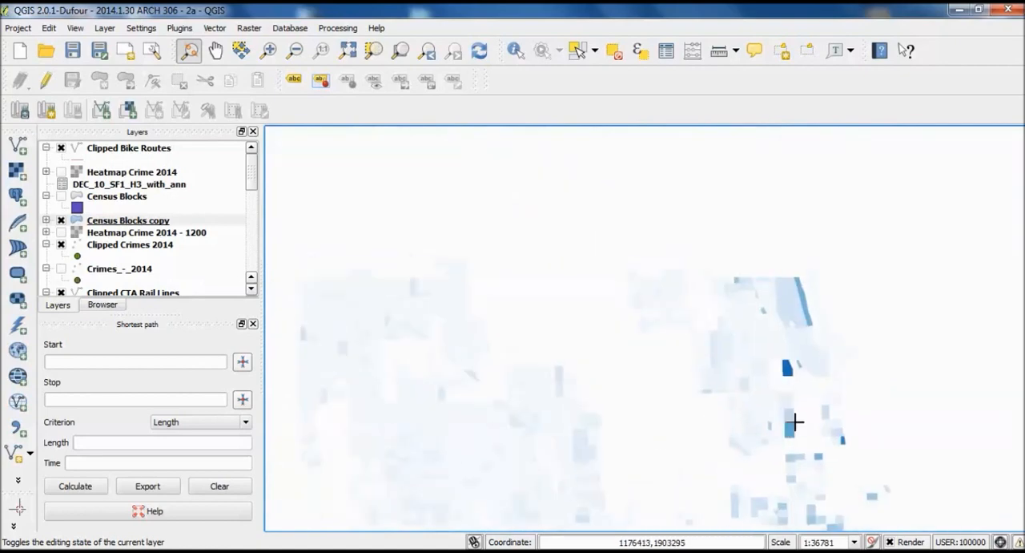
pyautogui.moveTo(714, 309); pyautogui.dragTo(761, 361)
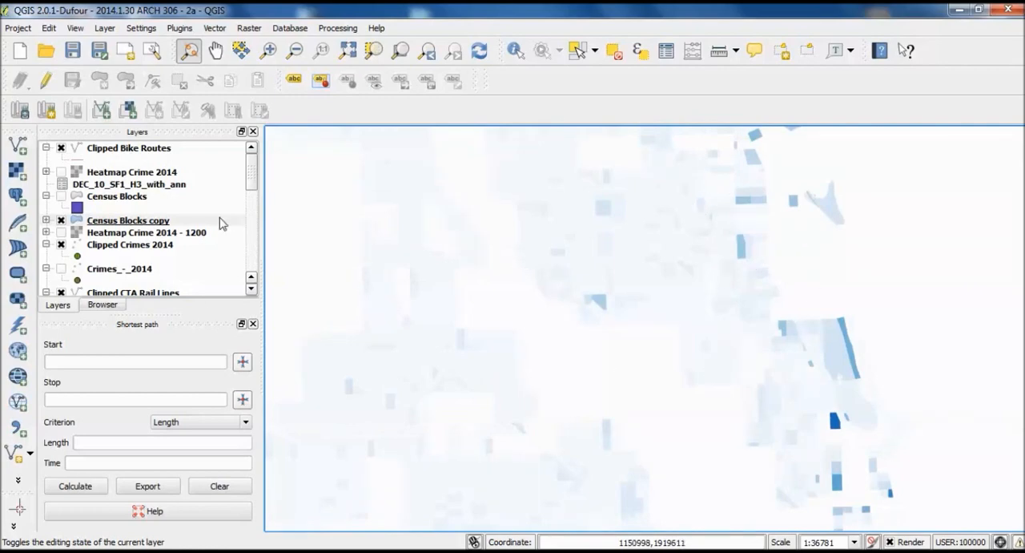
# - Set the graduated Vacant style of the Census Blocks copy layer to 5 classes and apply it
pyautogui.rightClick(169, 225)
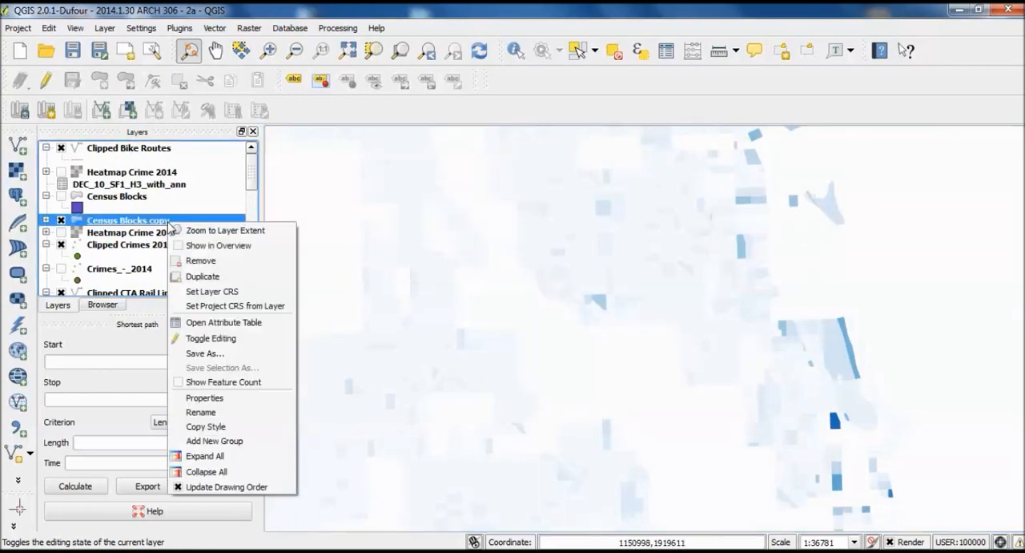
pyautogui.click(244, 399)
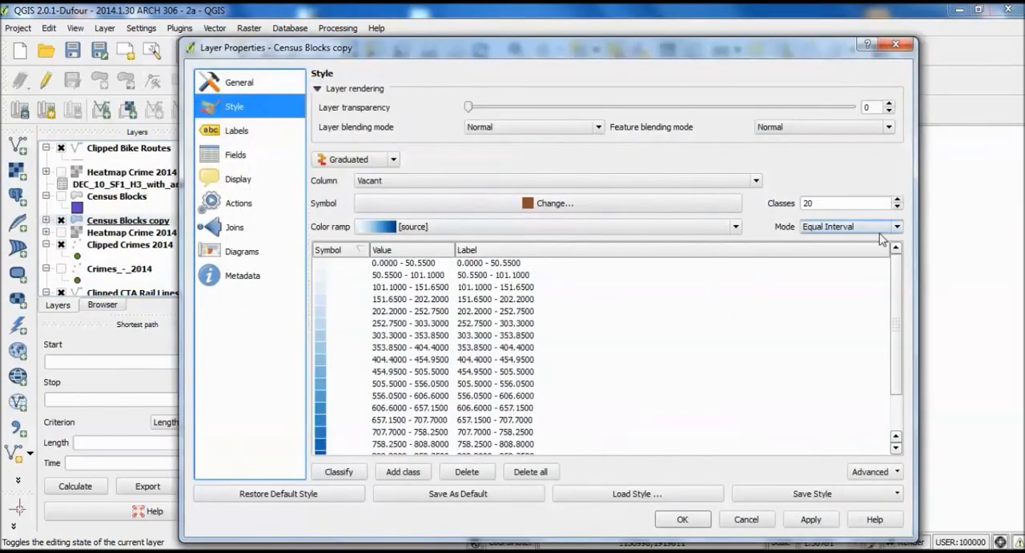
pyautogui.doubleClick(841, 202)
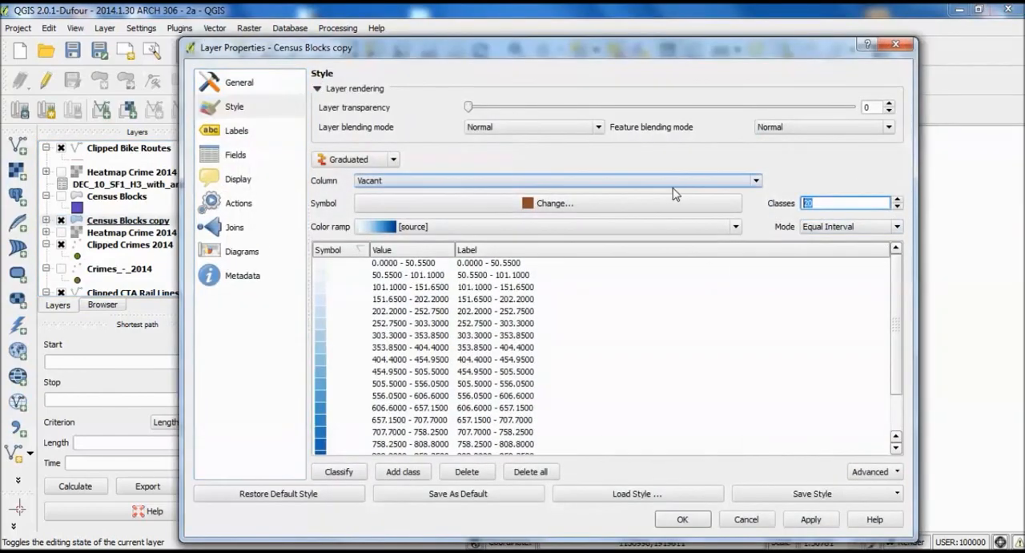
pyautogui.write('5')
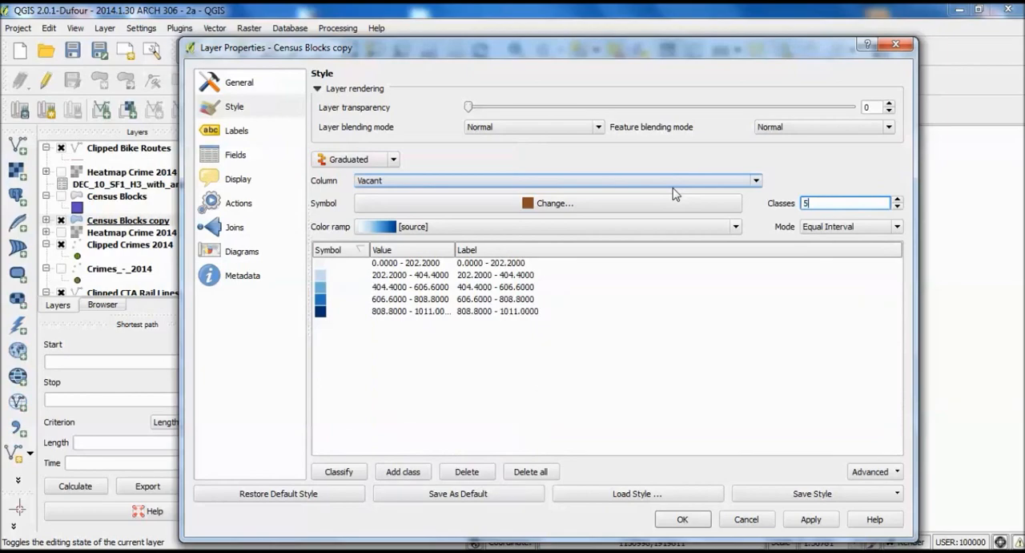
pyautogui.click(809, 519)
pyautogui.click(683, 519)
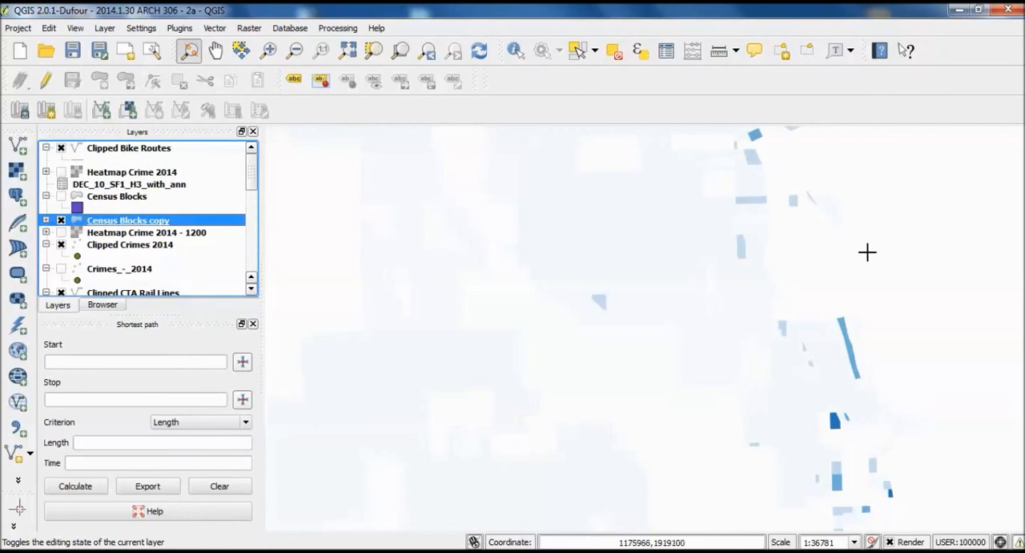
# - Examine the five-class vacancy shading from the northern lakefront blocks down to the area around the clipped study site
pyautogui.scroll(-2, 830, 286)
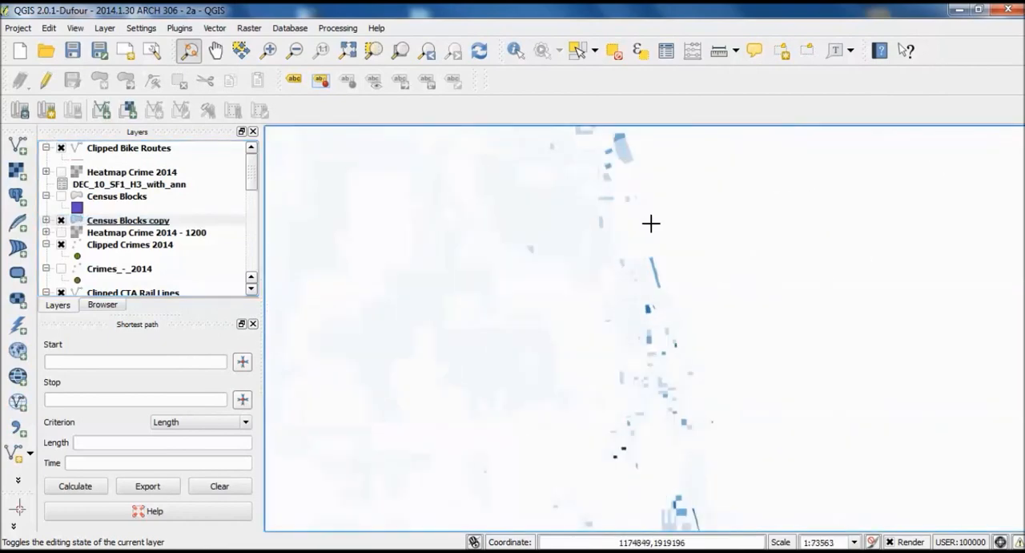
pyautogui.scroll(3, 629, 200)
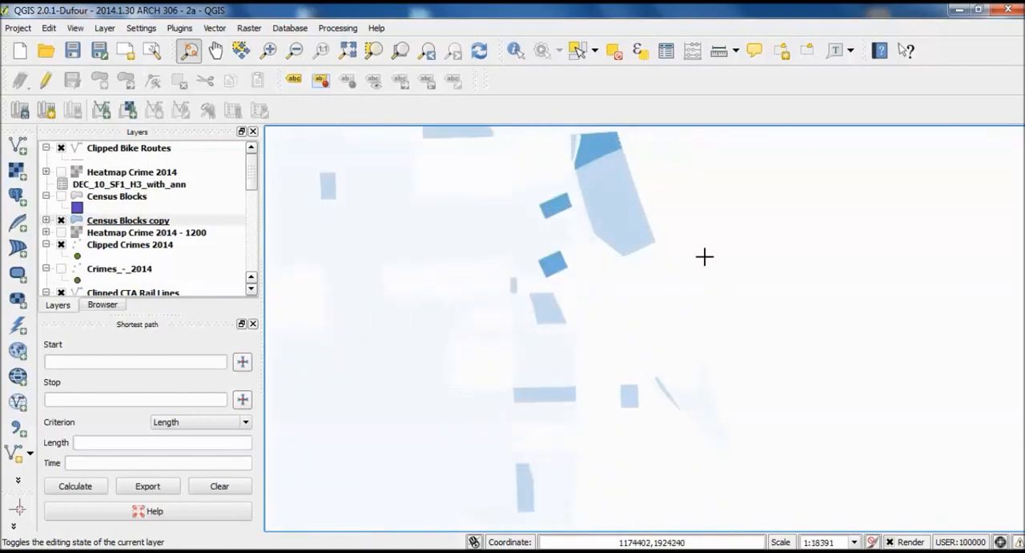
pyautogui.scroll(-2, 704, 256)
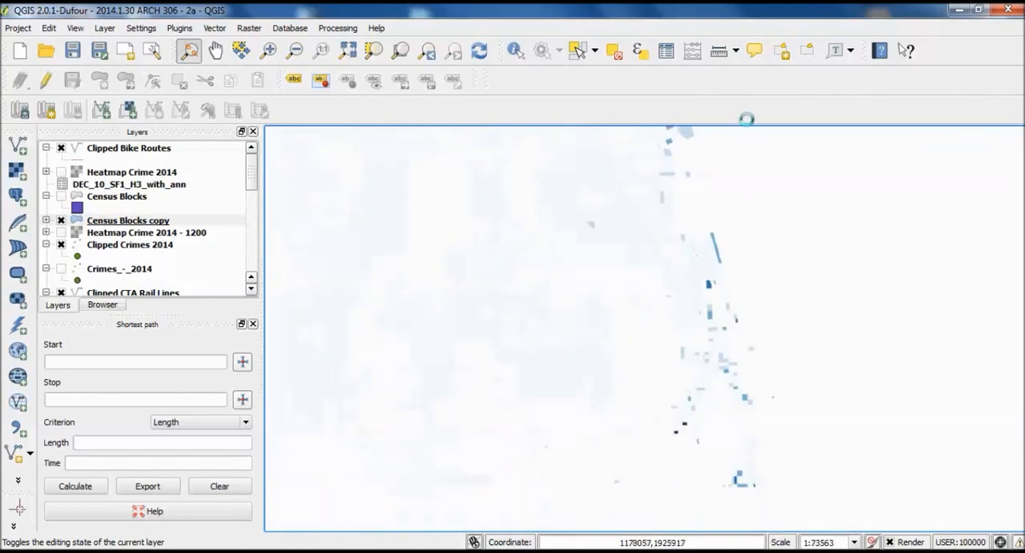
pyautogui.moveTo(811, 393); pyautogui.dragTo(786, 215)
pyautogui.moveTo(790, 369); pyautogui.dragTo(747, 194)
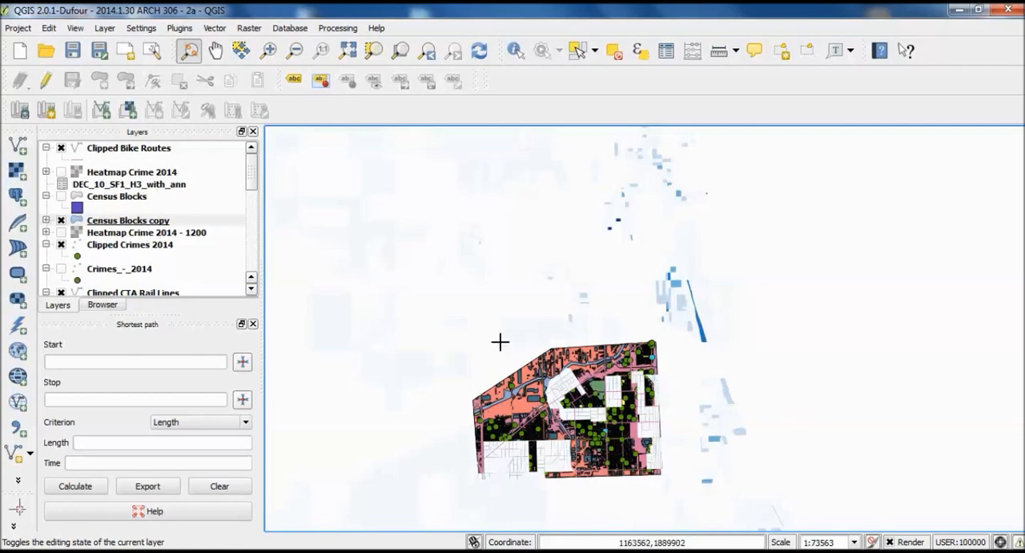
pyautogui.moveTo(781, 335); pyautogui.dragTo(940, 294)
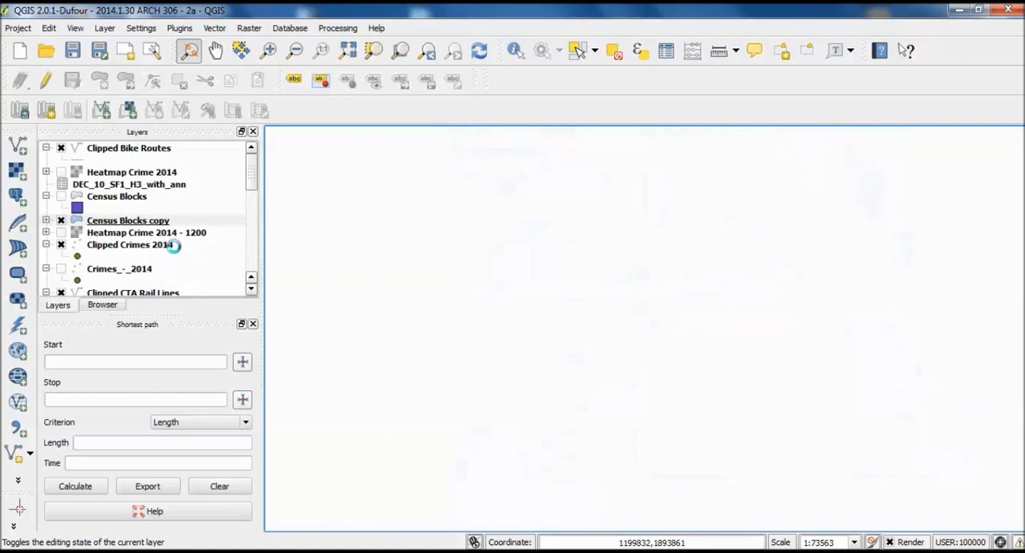
# - Start saving the Census Blocks copy layer as a new ESRI Shapefile and open the browser for its save location
pyautogui.rightClick(148, 221)
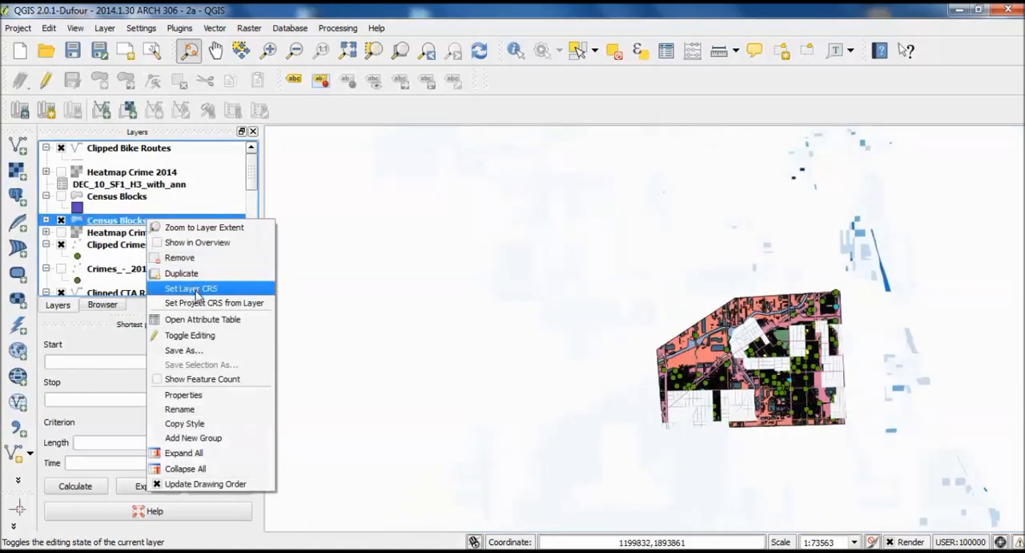
pyautogui.click(242, 351)
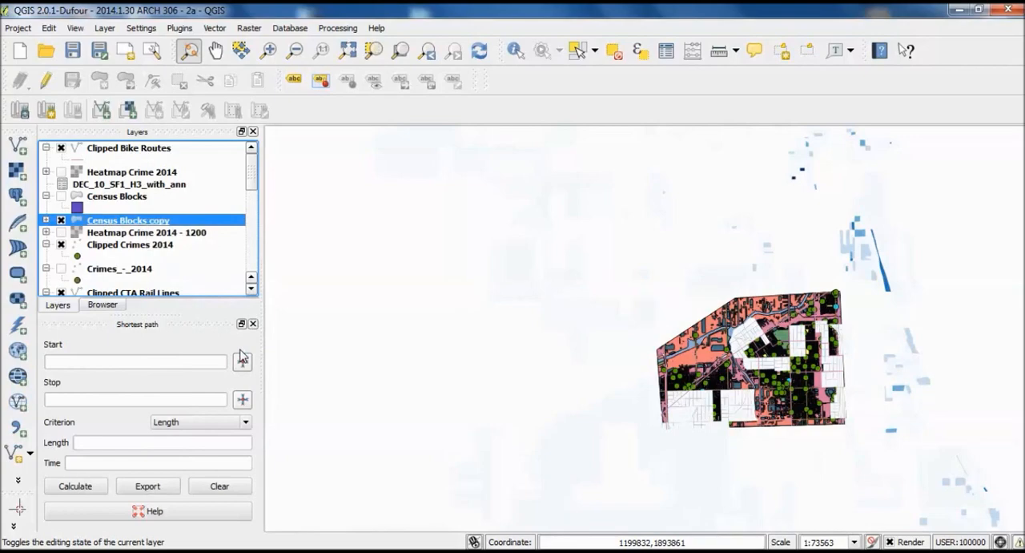
pyautogui.click(617, 124)
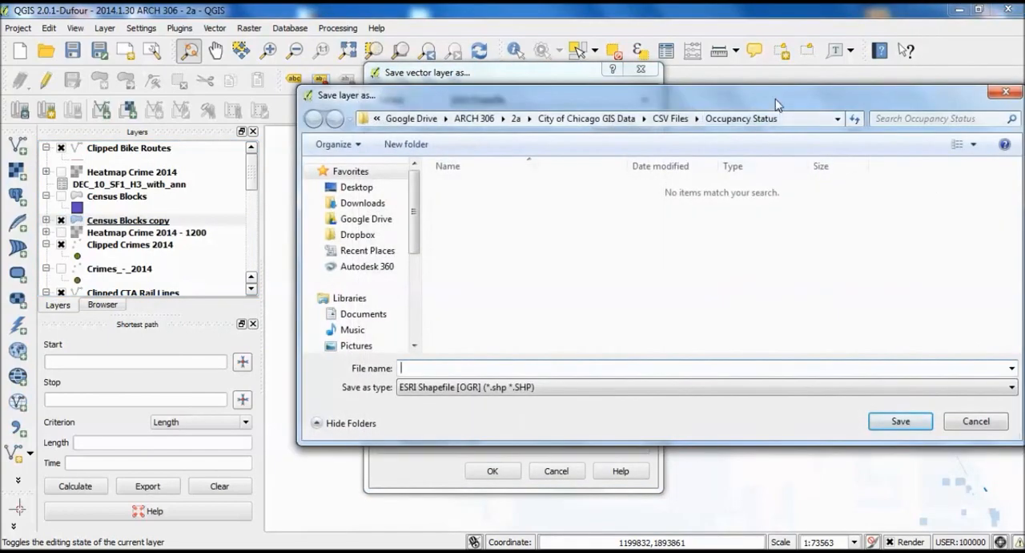
pyautogui.moveTo(774, 96); pyautogui.dragTo(613, 47)
pyautogui.moveTo(255, 156); pyautogui.dragTo(253, 267)
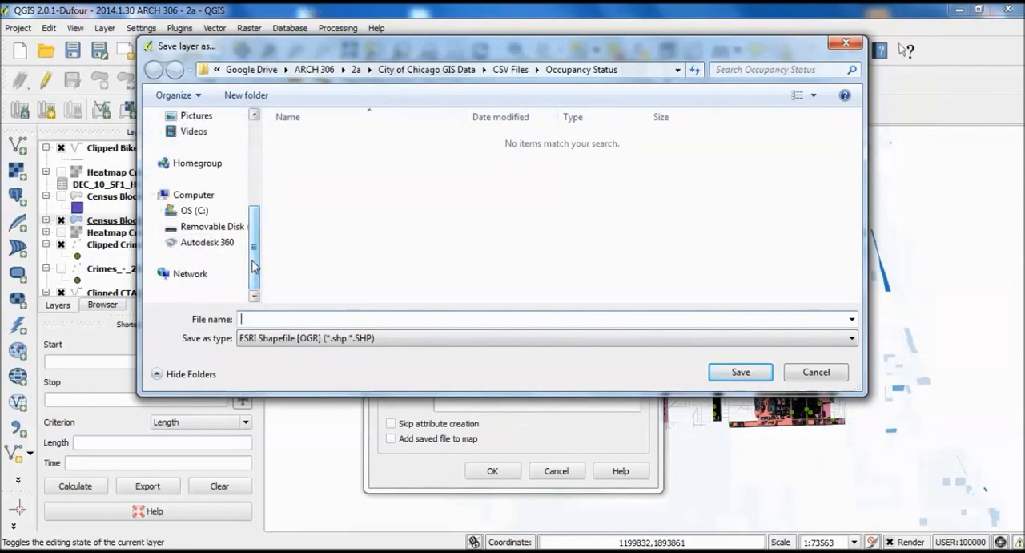
pyautogui.moveTo(253, 266); pyautogui.dragTo(303, 146)
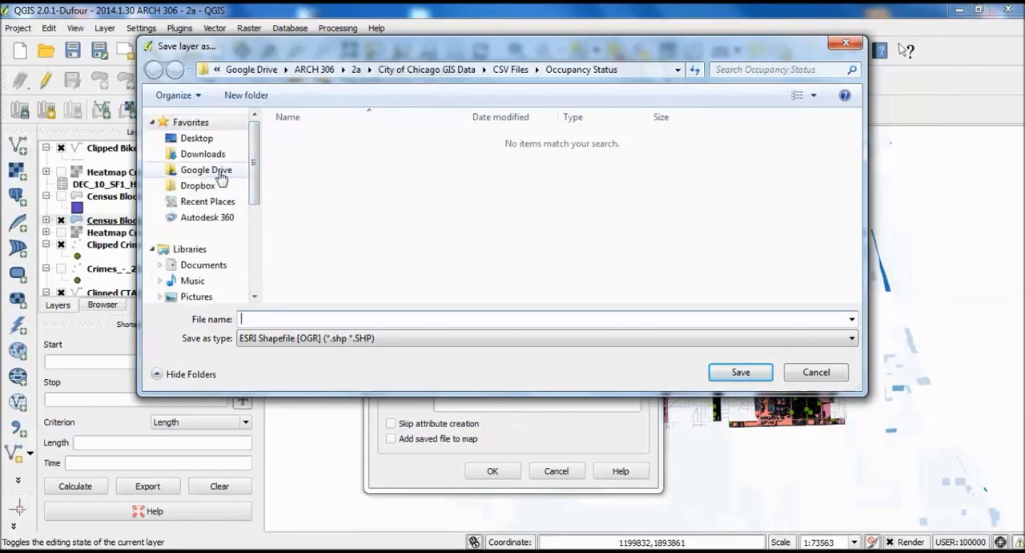
# - Browse Google Drive to the City of Chicago GIS Data folder inside ARCH 306 > 2a and go to its shapefiles
pyautogui.click(217, 171)
pyautogui.click(318, 142)
pyautogui.doubleClick(318, 140)
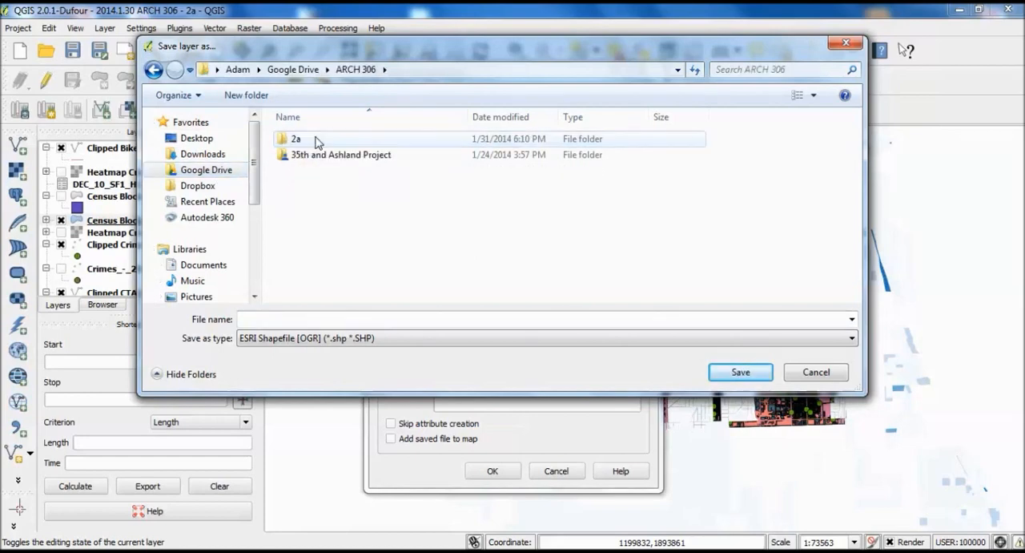
pyautogui.doubleClick(318, 140)
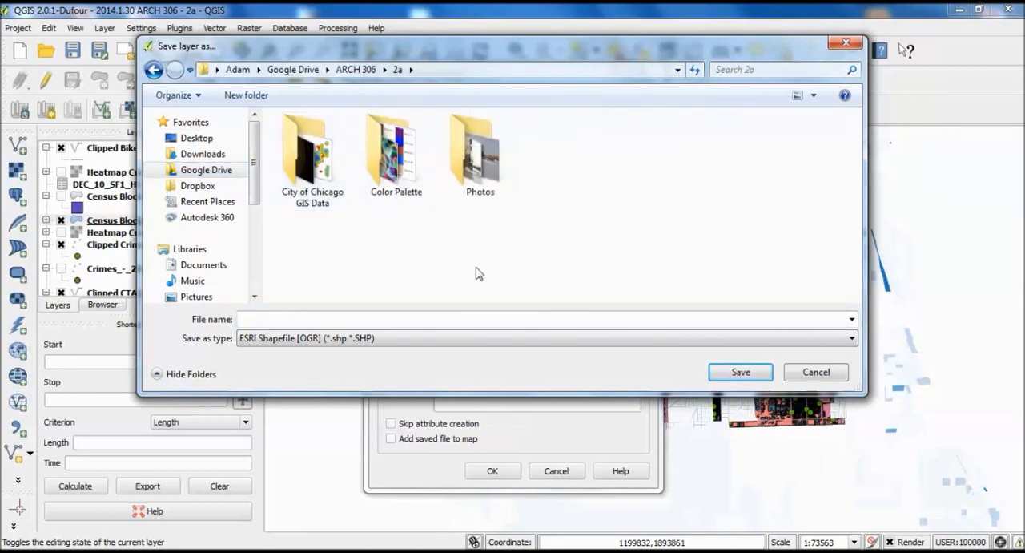
pyautogui.doubleClick(343, 194)
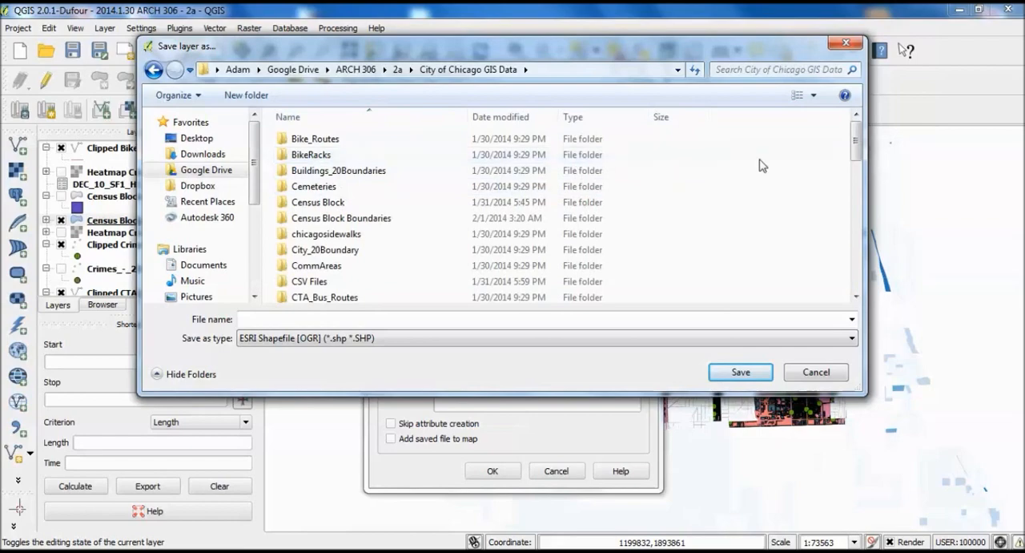
pyautogui.moveTo(855, 141); pyautogui.dragTo(871, 295)
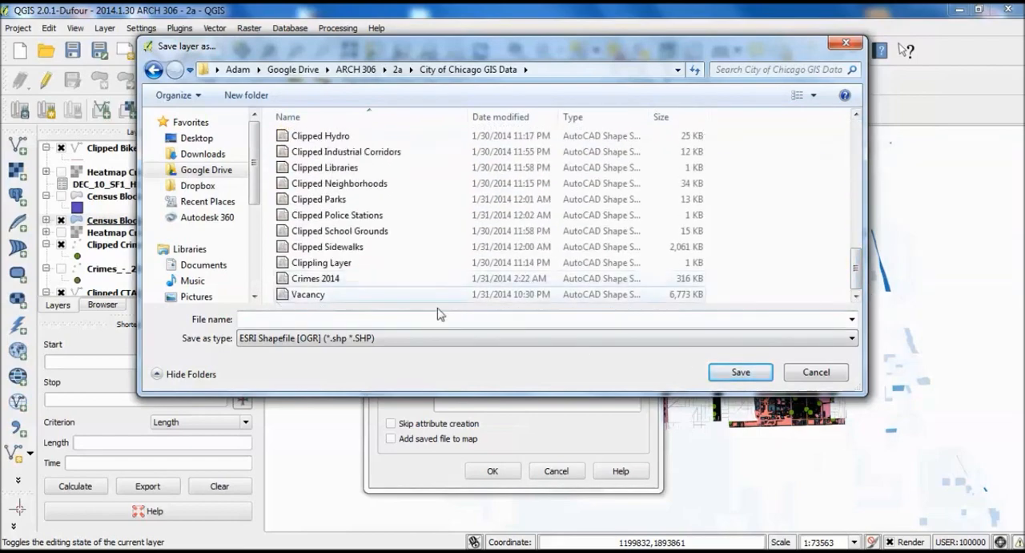
# - Try the existing Vacancy shapefile as the save target, but decline to replace it and cancel the file selection
pyautogui.click(313, 297)
pyautogui.click(739, 373)
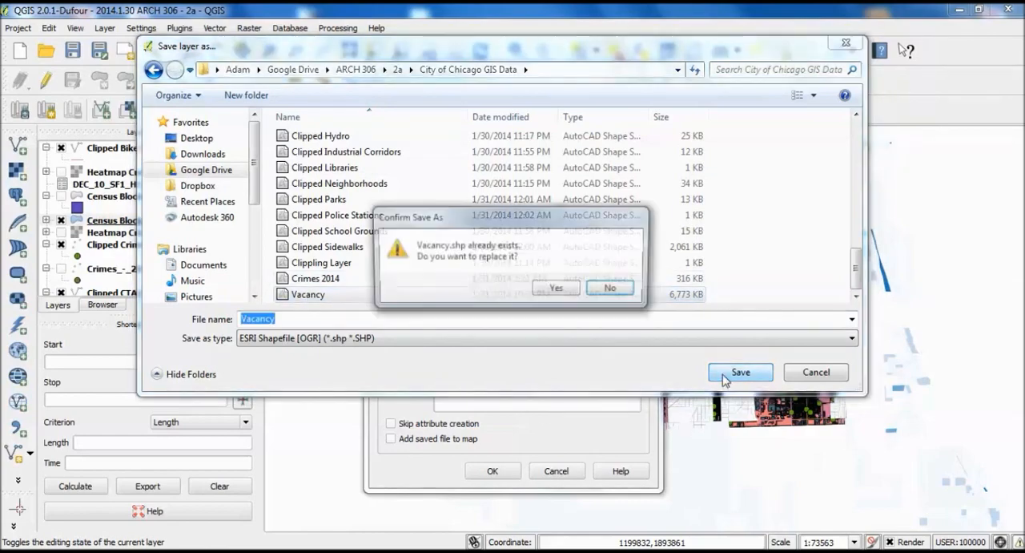
pyautogui.click(614, 288)
pyautogui.click(829, 372)
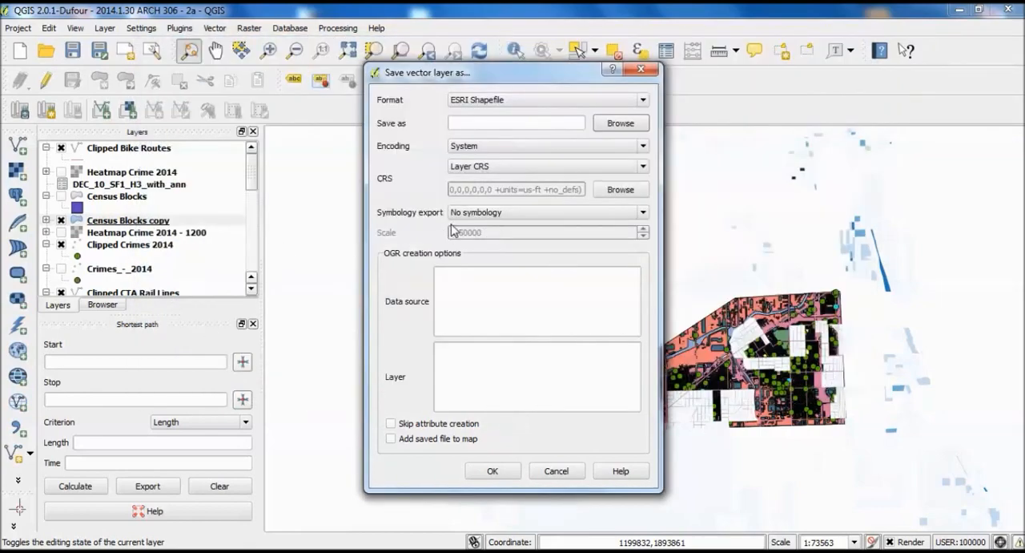
# - Set the symbology export of the Census Blocks copy layer to Symbol layer symbology
pyautogui.click(518, 218)
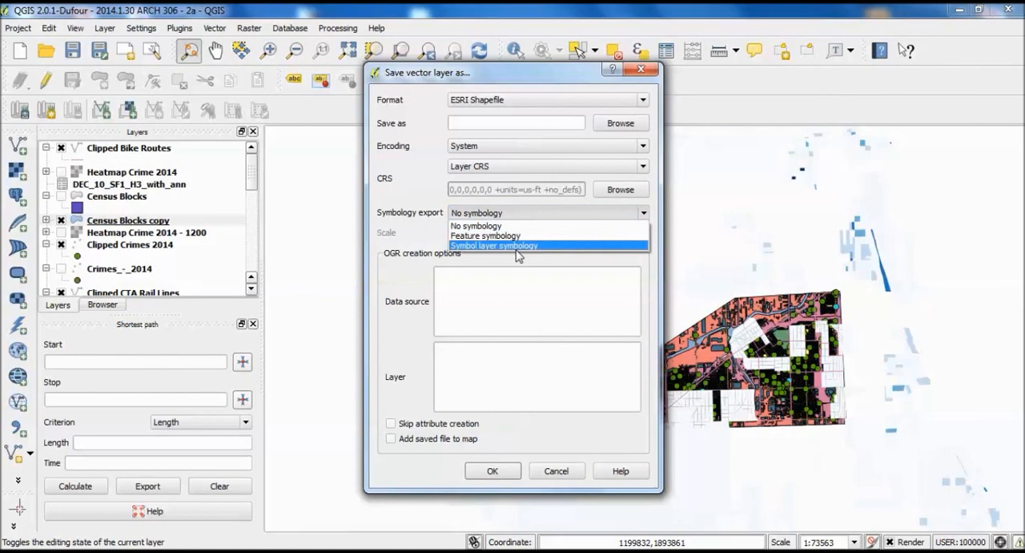
pyautogui.click(521, 245)
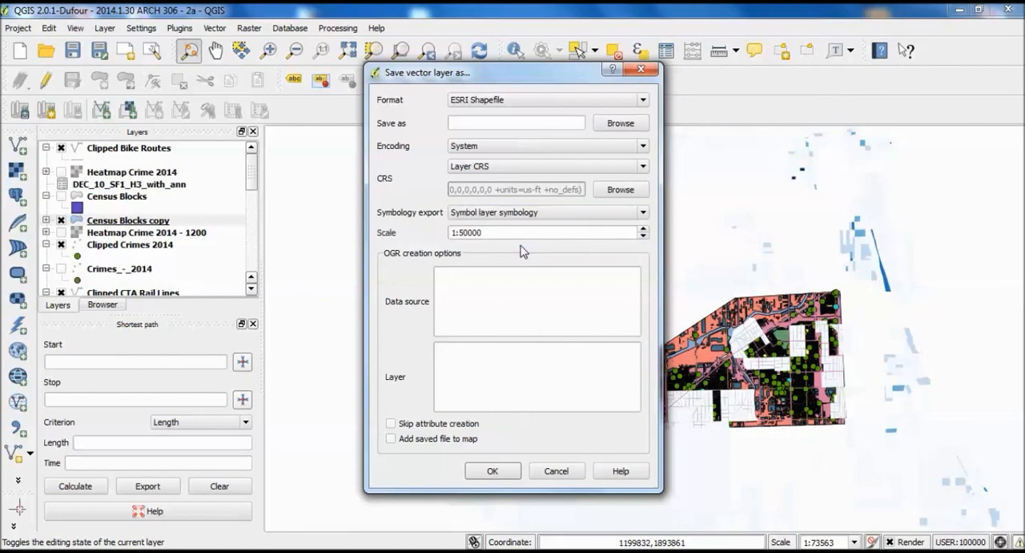
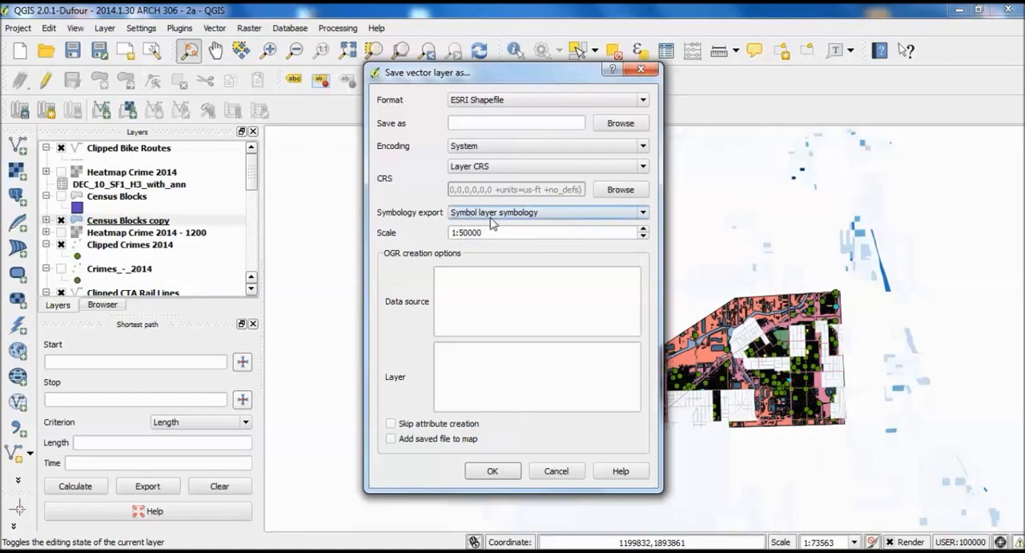
# - Keep Symbol layer symbology for the Census Blocks copy layer and run its export to a vector file
pyautogui.click(535, 215)
pyautogui.click(535, 215)
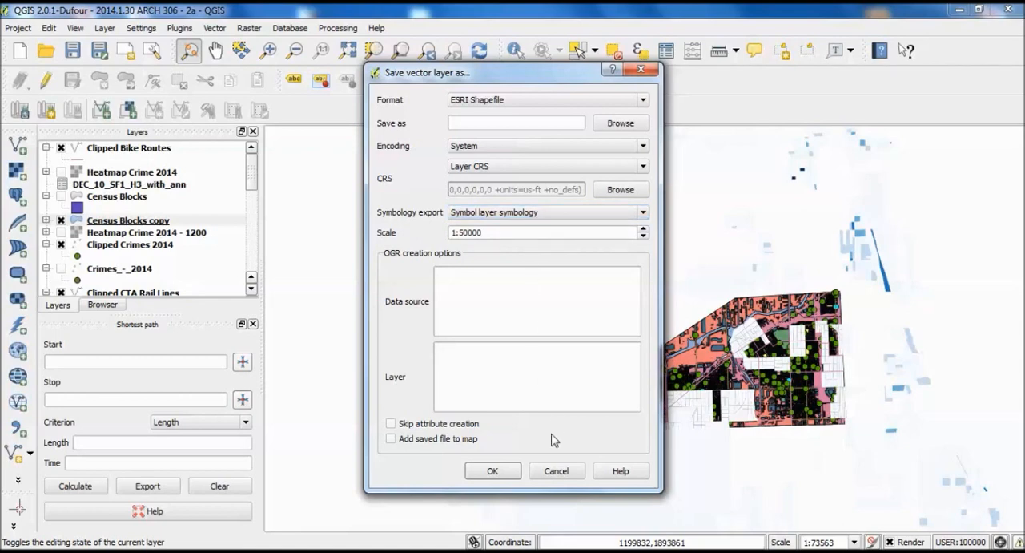
pyautogui.click(493, 470)
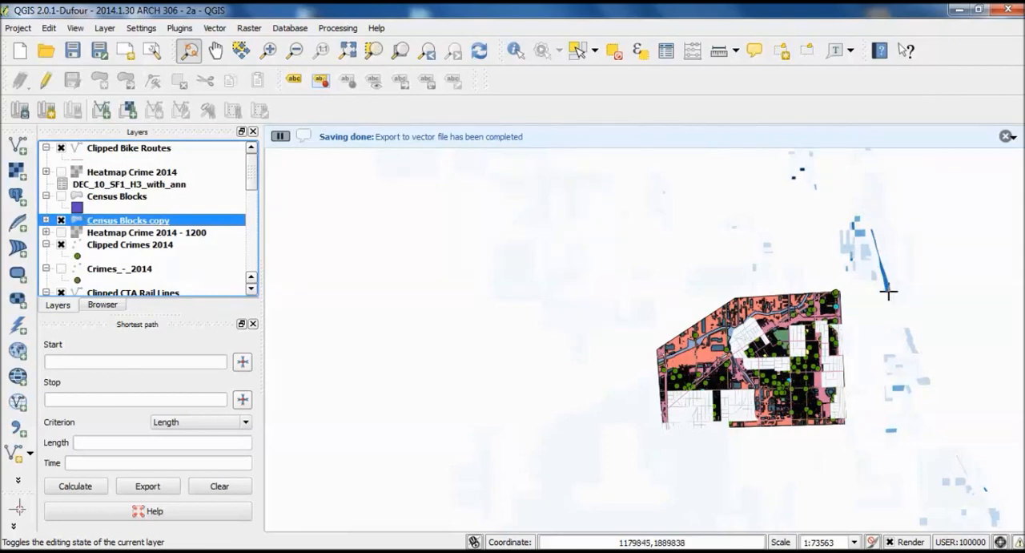
# - Move the Census Blocks copy layer to the top of the layer order, above Clipped Bike Routes
pyautogui.scroll(-1, 829, 271)
pyautogui.scroll(-1, 822, 308)
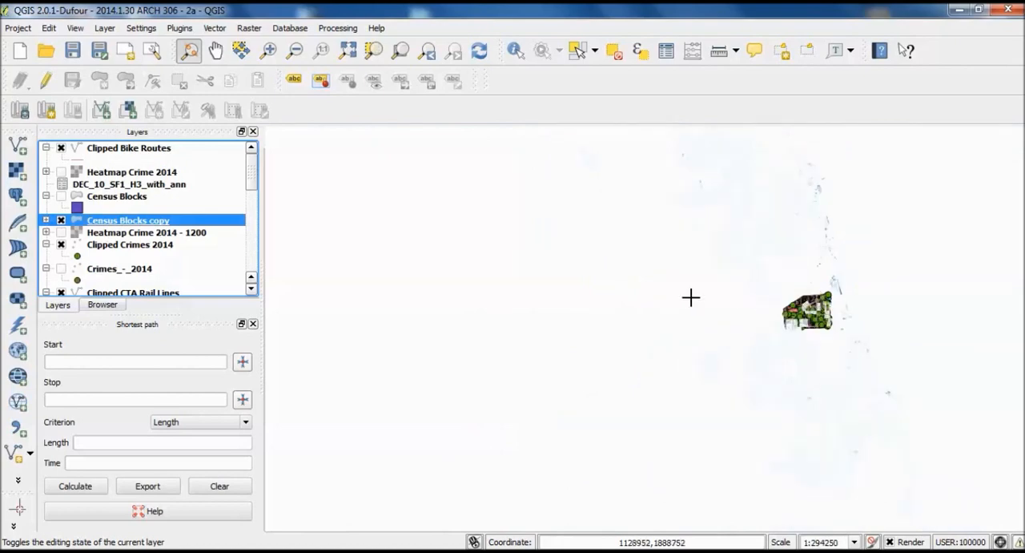
pyautogui.scroll(1, 811, 297)
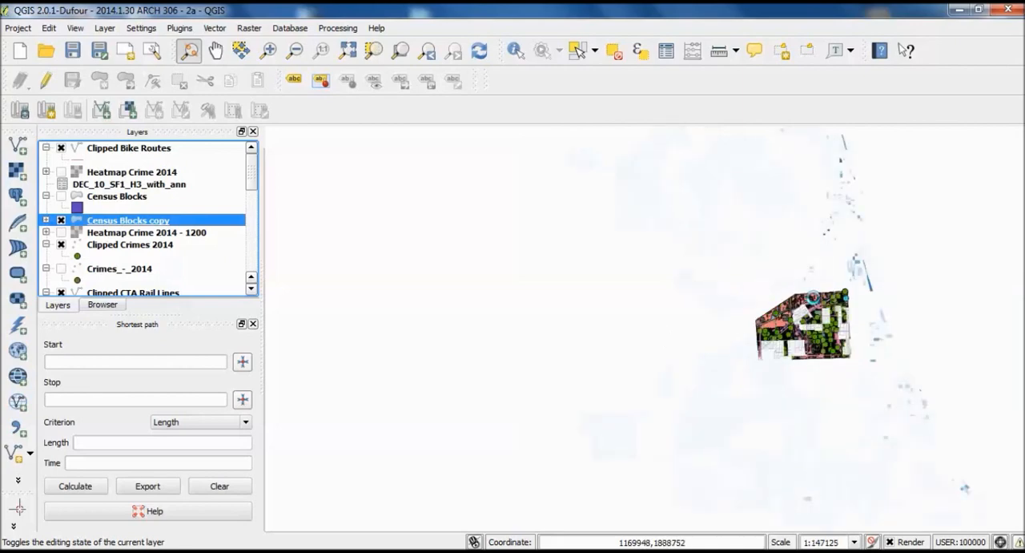
pyautogui.scroll(1, 812, 298)
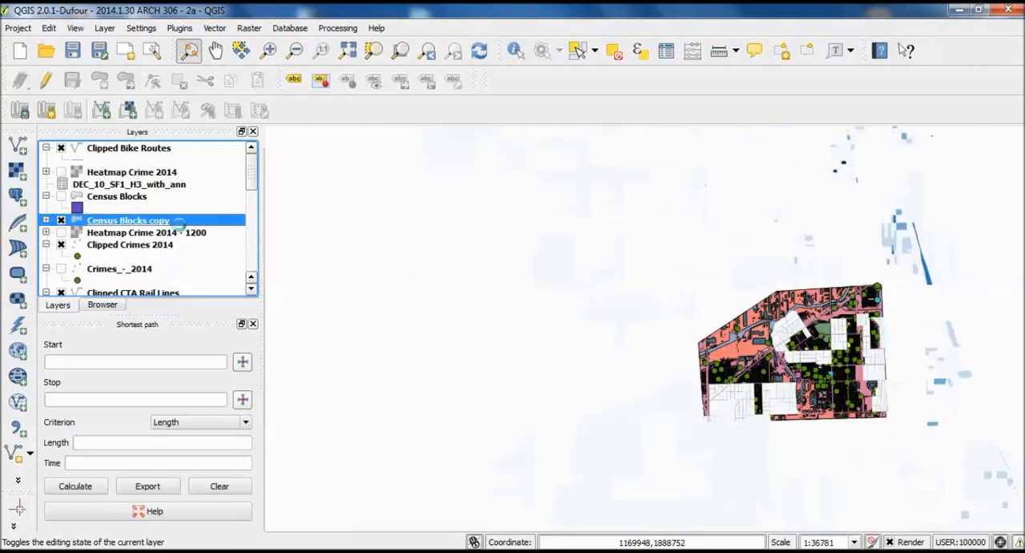
pyautogui.scroll(-5, 152, 224)
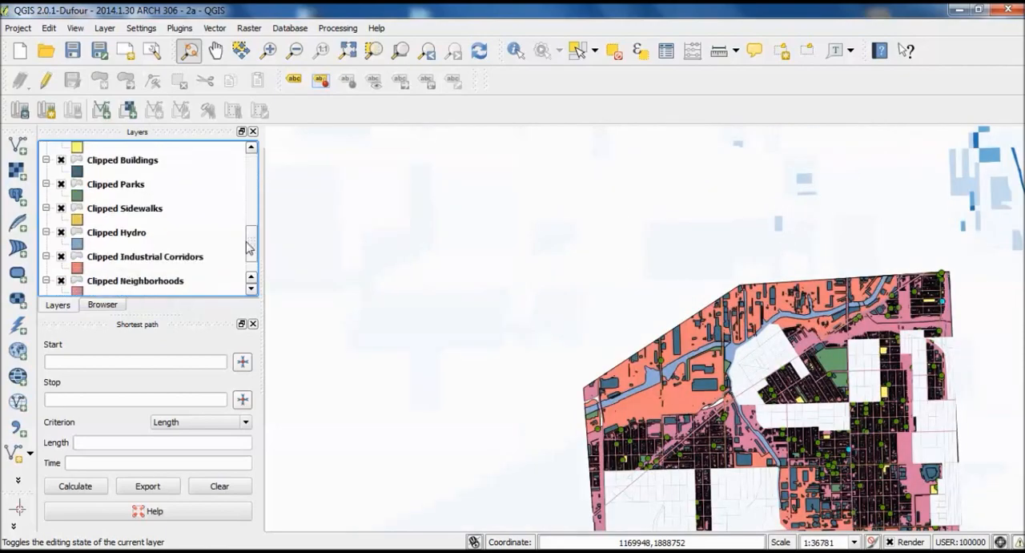
pyautogui.scroll(4, 152, 225)
pyautogui.scroll(-1, 652, 247)
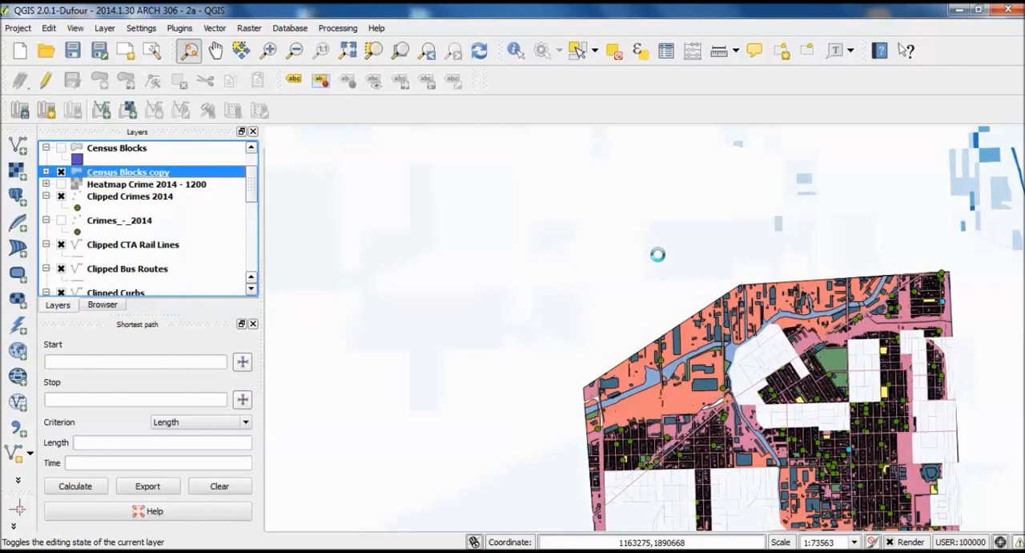
pyautogui.scroll(-1, 663, 250)
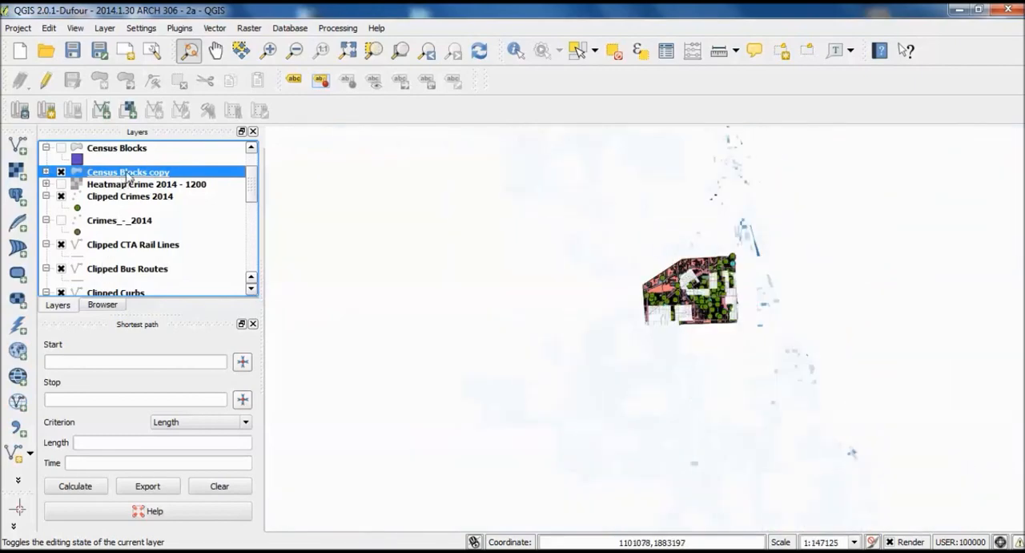
pyautogui.hotkey('ctrl', 'd')
pyautogui.moveTo(121, 151); pyautogui.dragTo(122, 148)
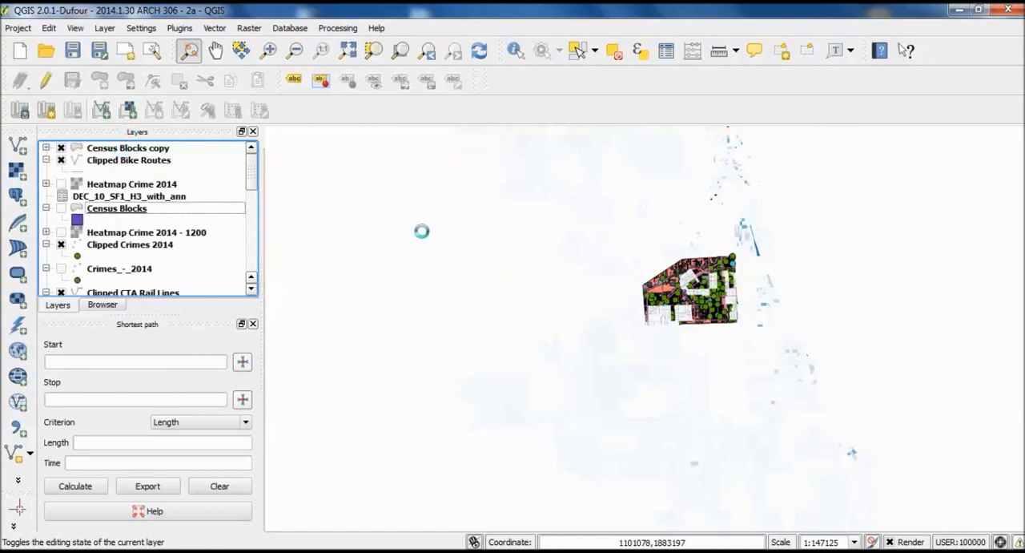
# - Examine the vacancy shading across the clipped study area and the surrounding city at several scales
pyautogui.scroll(1, 741, 268)
pyautogui.scroll(1, 633, 303)
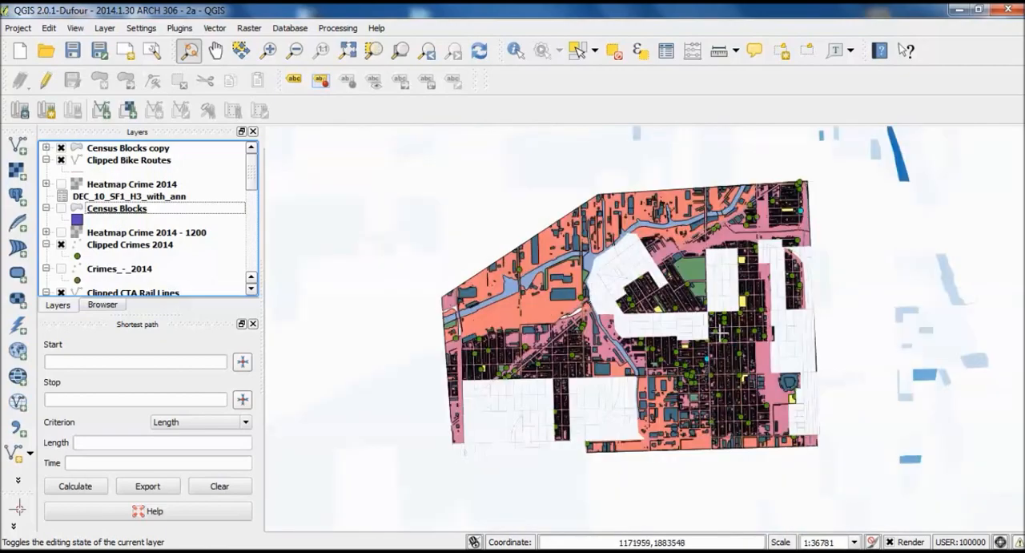
pyautogui.scroll(-1, 784, 359)
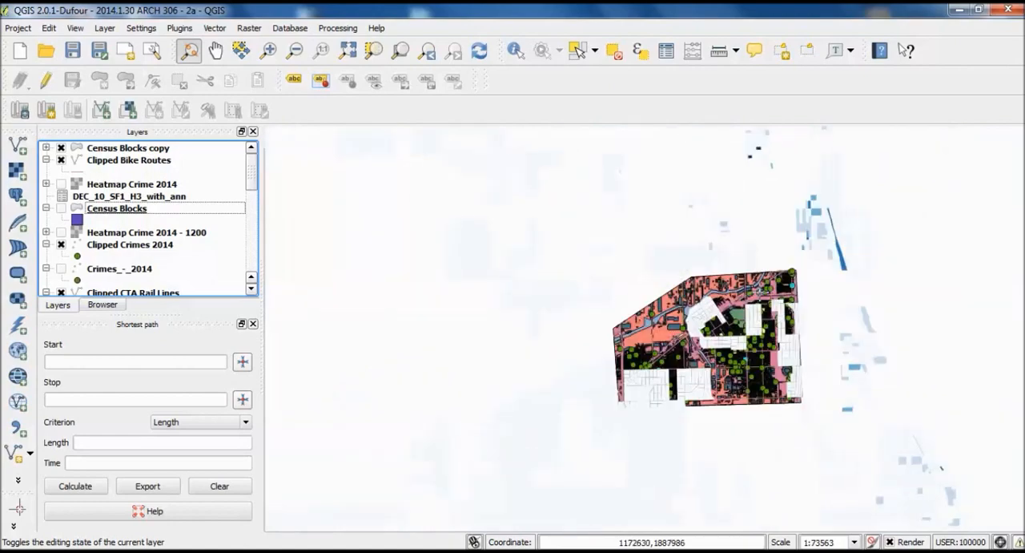
pyautogui.moveTo(761, 310); pyautogui.dragTo(707, 291)
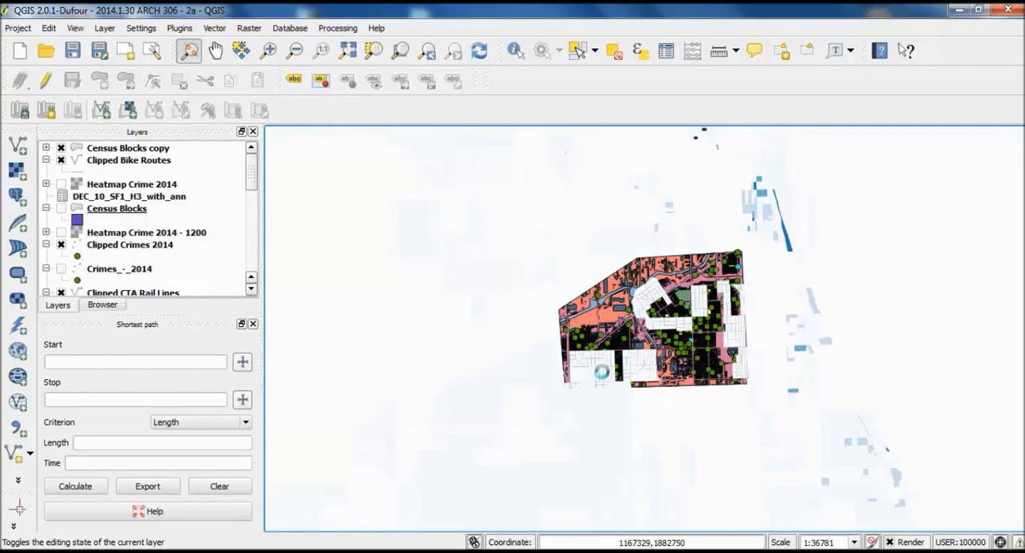
pyautogui.scroll(1, 608, 373)
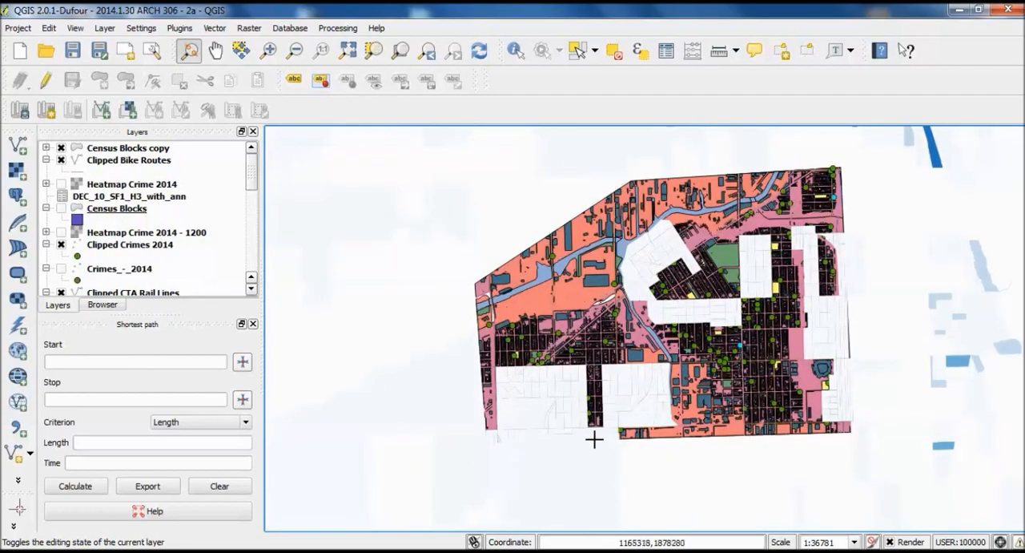
pyautogui.moveTo(538, 353); pyautogui.dragTo(514, 379)
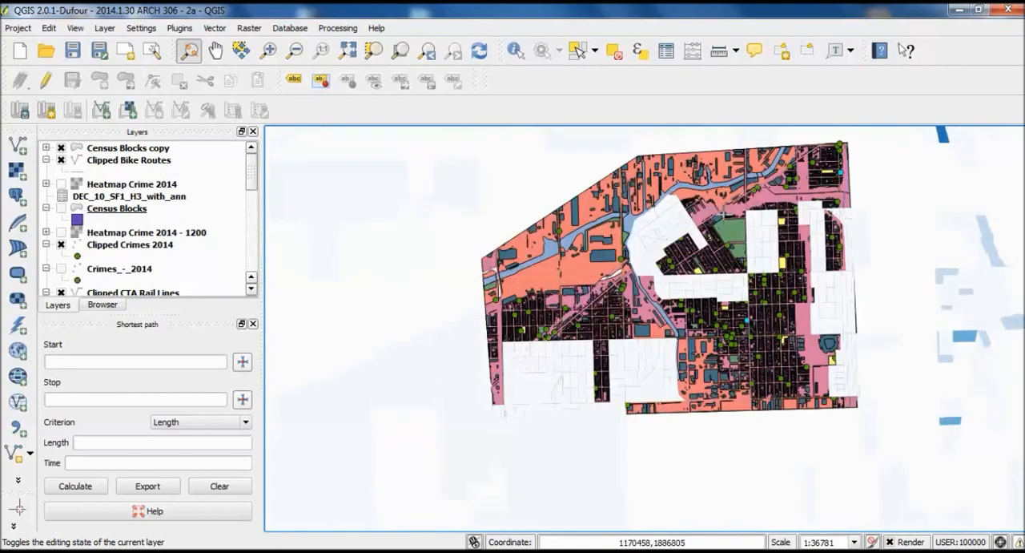
pyautogui.scroll(1, 842, 398)
pyautogui.moveTo(840, 394); pyautogui.dragTo(772, 312)
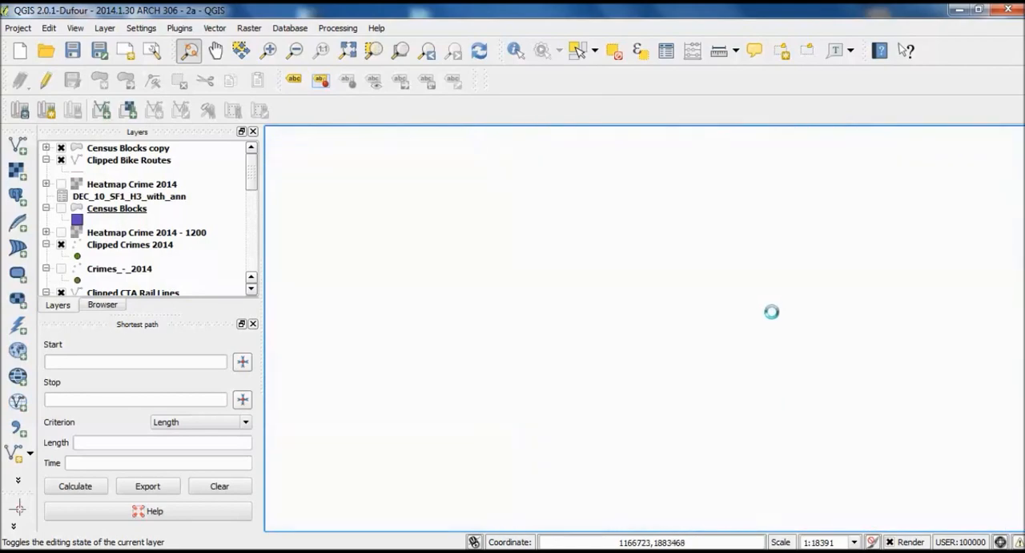
pyautogui.scroll(-1, 772, 312)
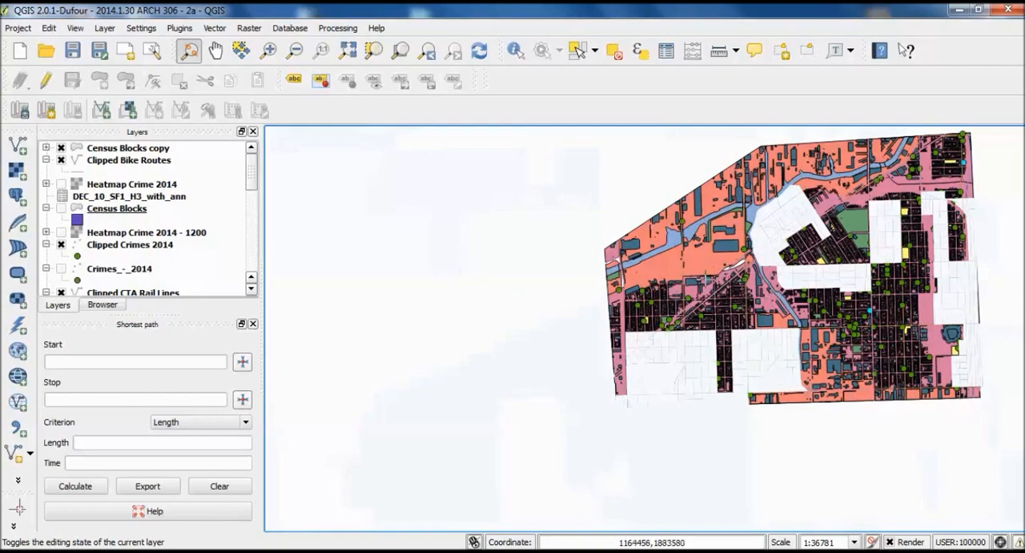
pyautogui.scroll(-1, 838, 369)
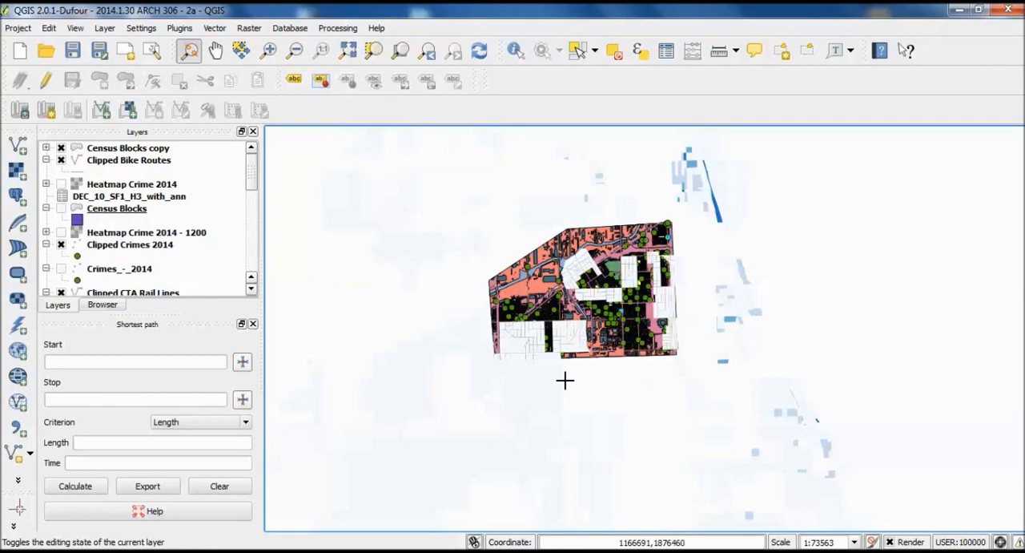
pyautogui.scroll(-1, 720, 369)
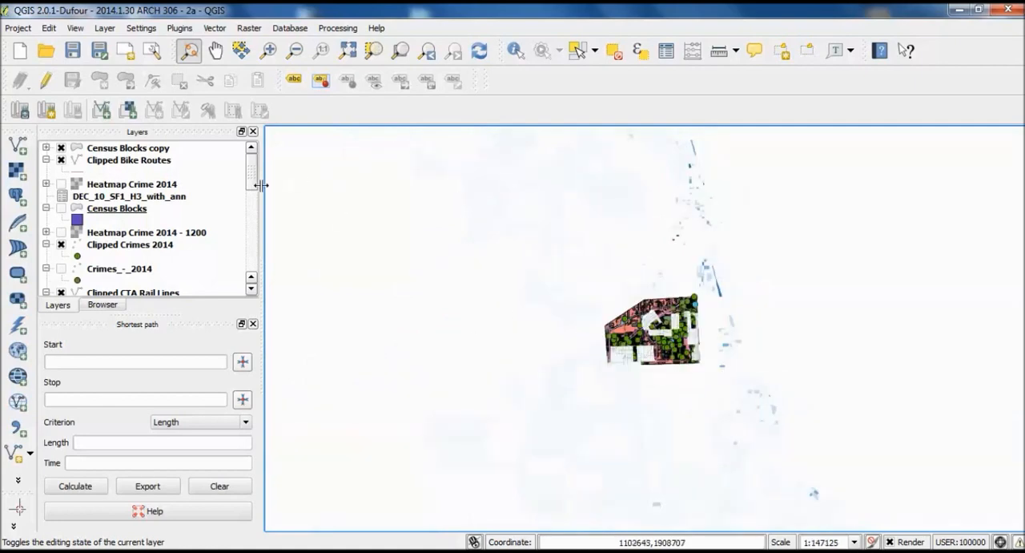
# - Set up a Clip geoprocessing operation with Census Blocks copy as the input vector layer and Clippling Layer as the clip layer
pyautogui.moveTo(253, 189); pyautogui.dragTo(261, 267)
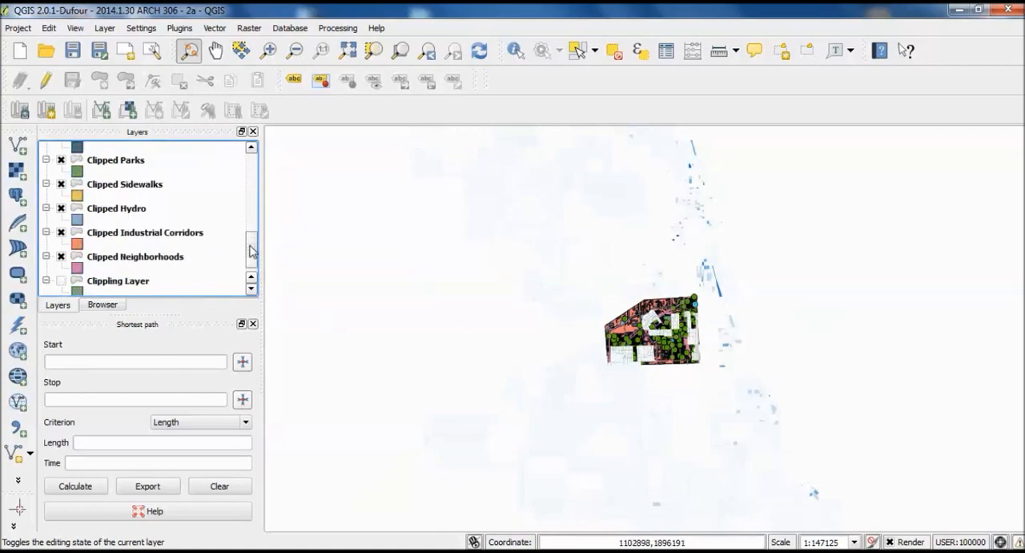
pyautogui.moveTo(249, 252); pyautogui.dragTo(254, 263)
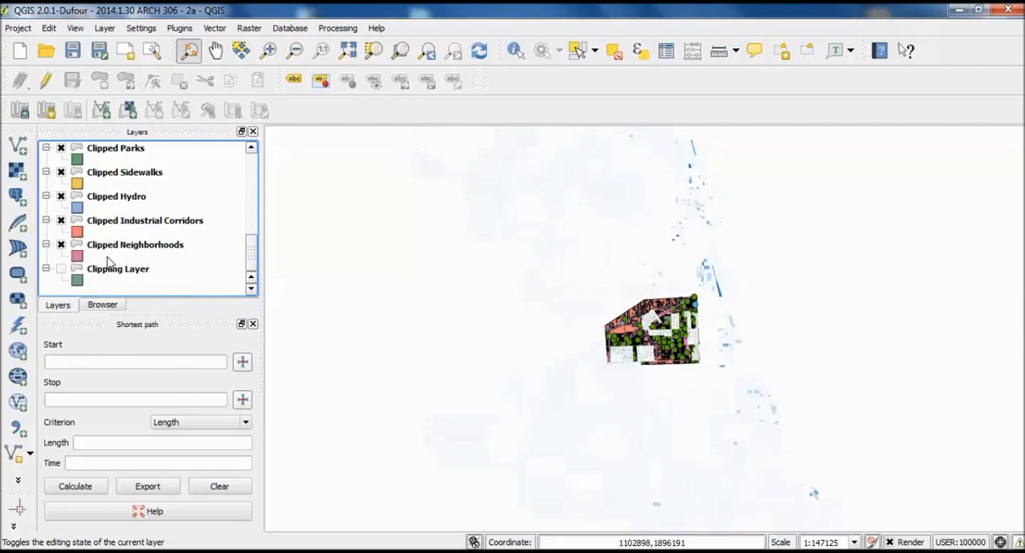
pyautogui.click(212, 31)
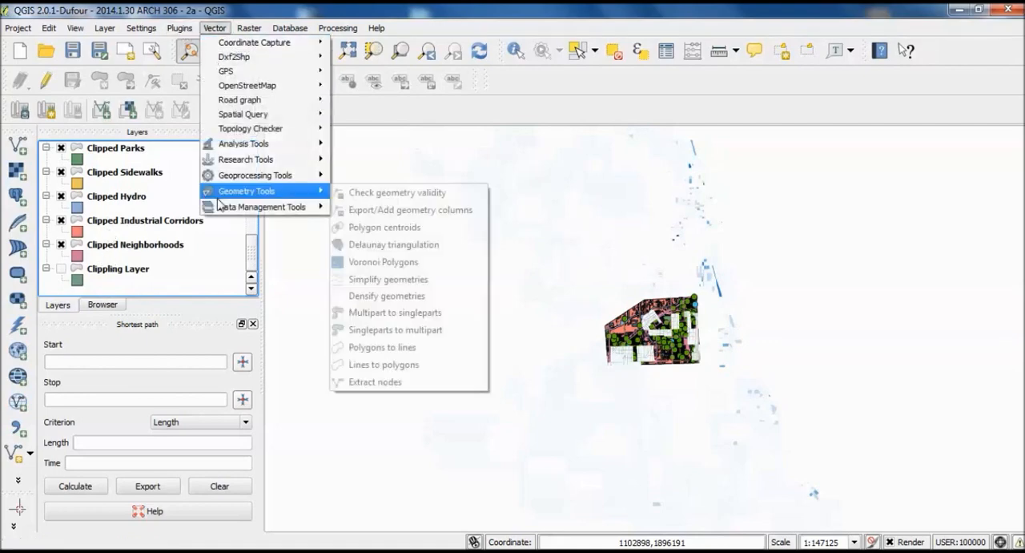
pyautogui.moveTo(237, 181)
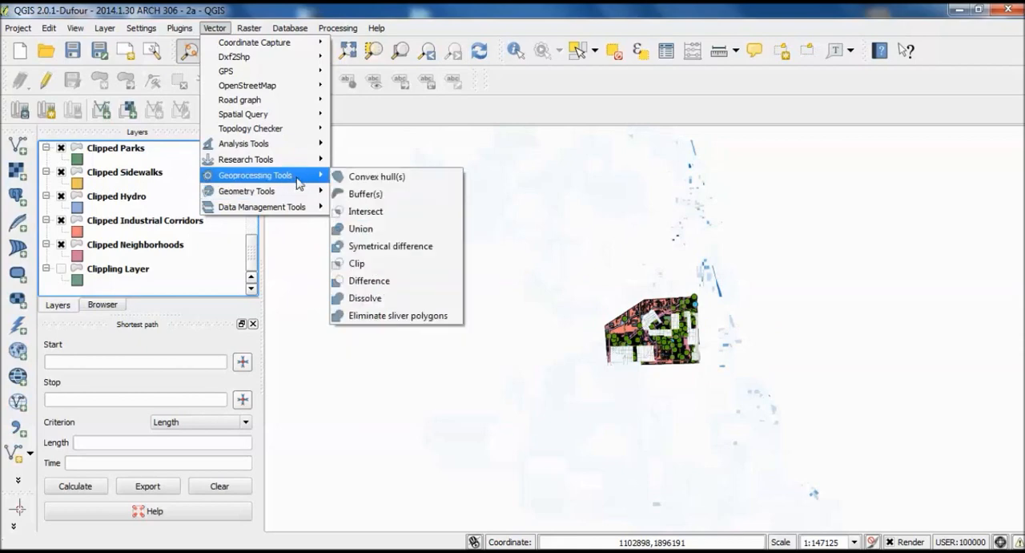
pyautogui.click(381, 264)
pyautogui.click(530, 216)
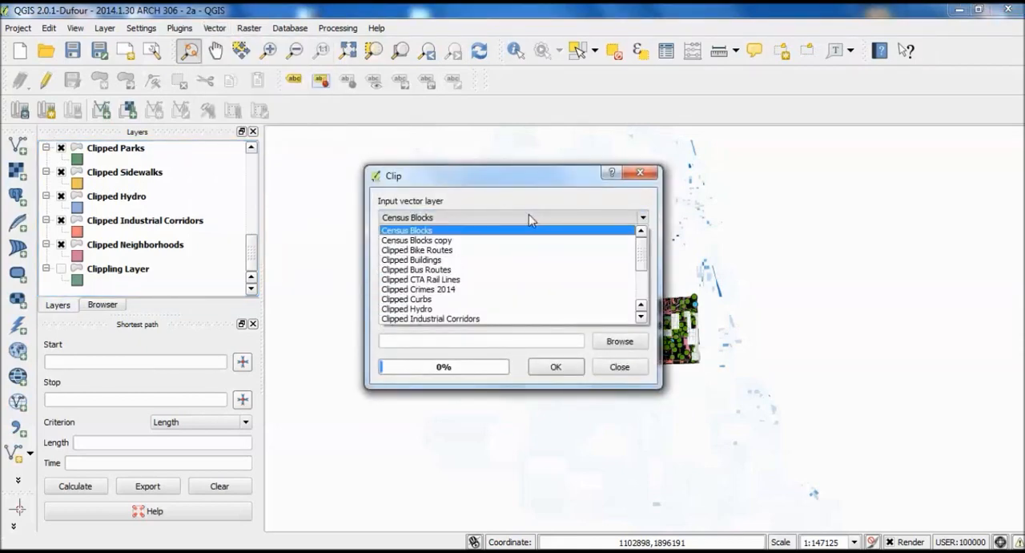
pyautogui.click(528, 214)
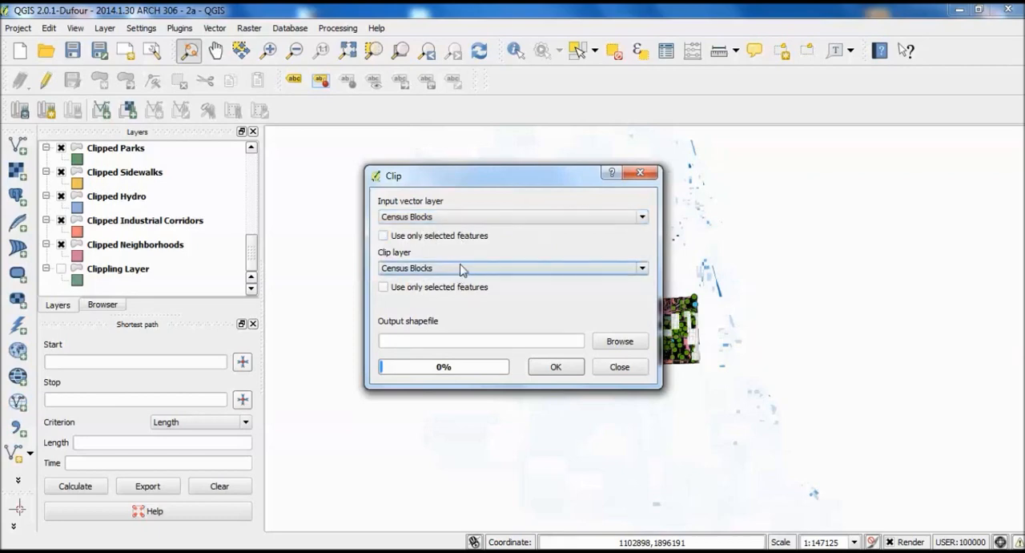
pyautogui.click(474, 216)
pyautogui.click(472, 240)
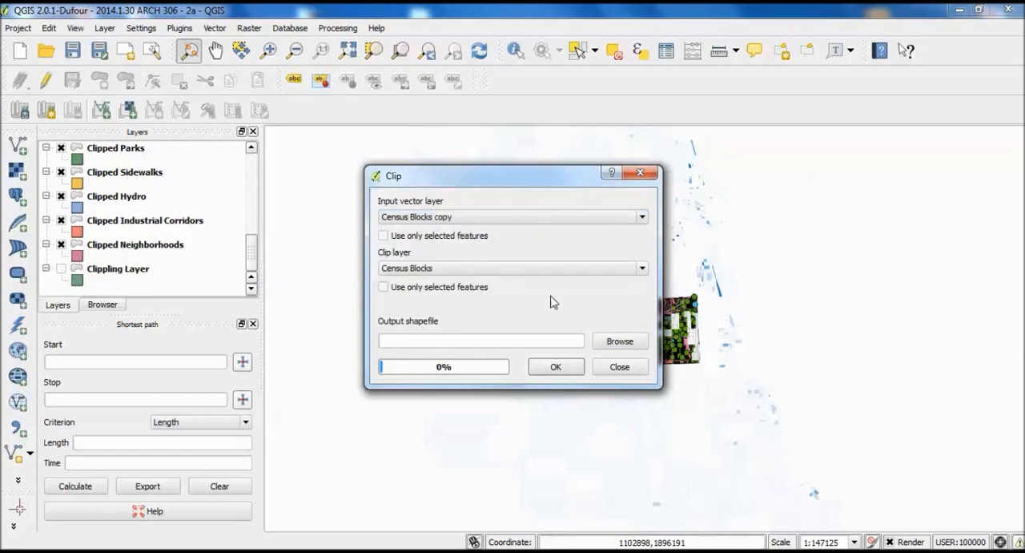
pyautogui.click(428, 268)
pyautogui.scroll(-3, 472, 305)
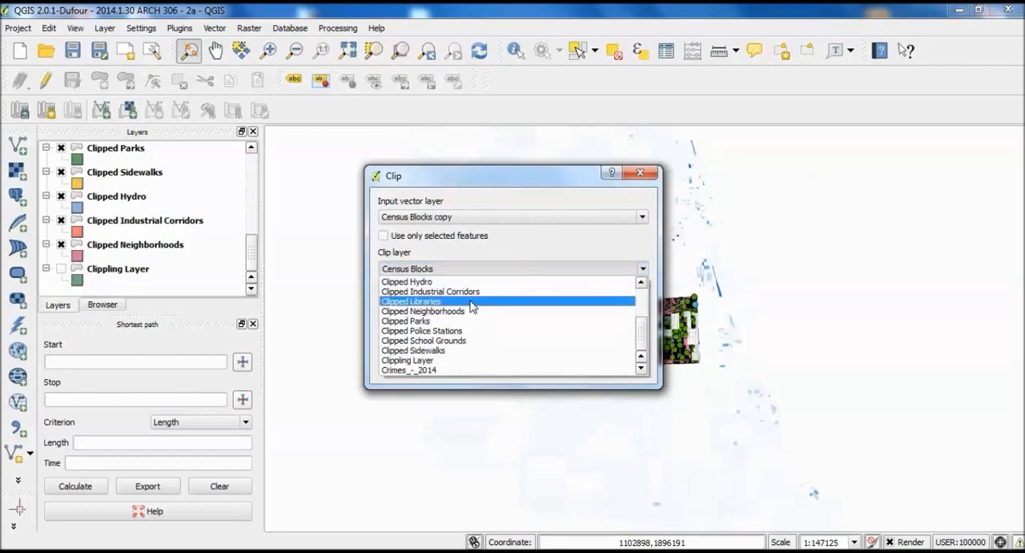
pyautogui.click(454, 360)
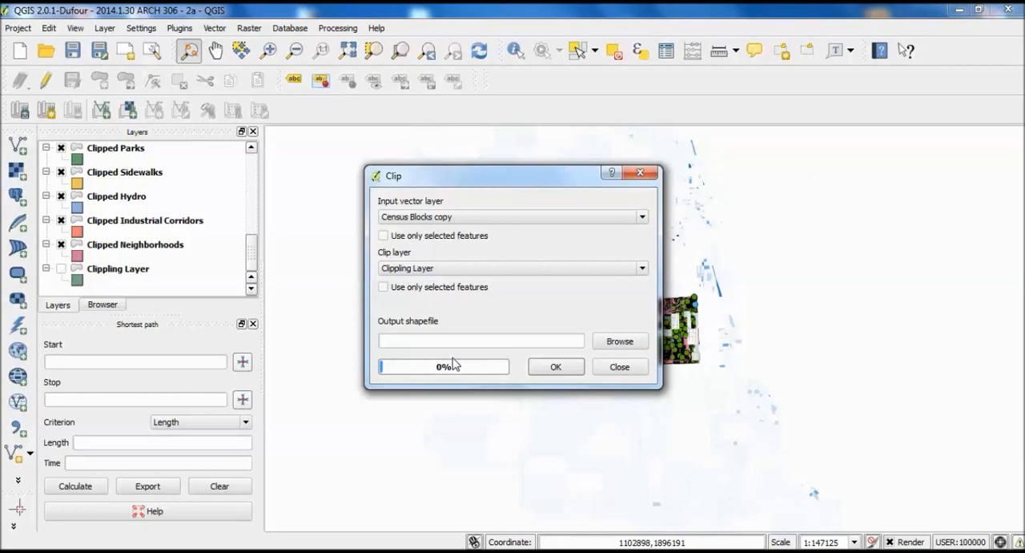
# - Set the clip's output shapefile to Vacancy Clipped in the City of Chicago GIS Data folder
pyautogui.click(565, 367)
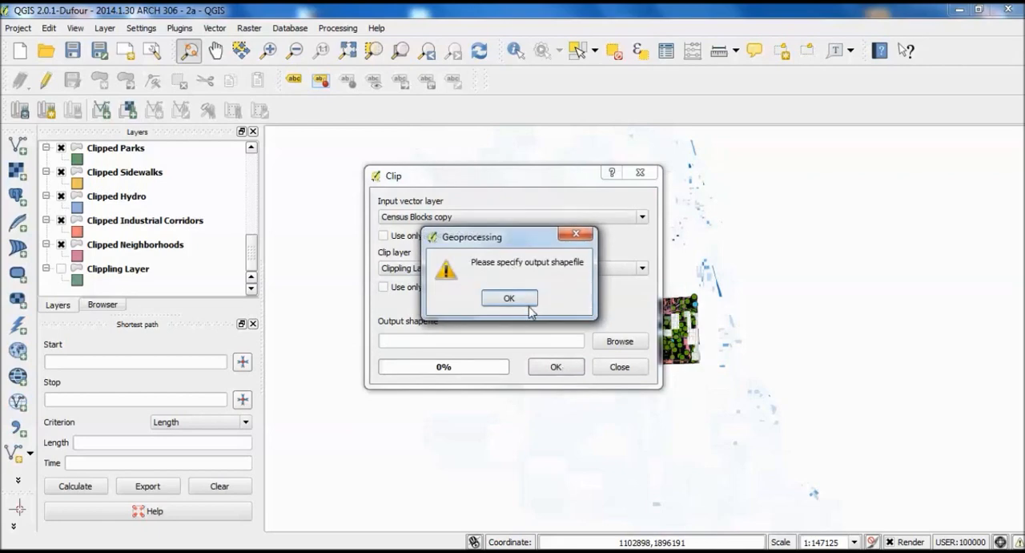
pyautogui.click(513, 299)
pyautogui.click(618, 342)
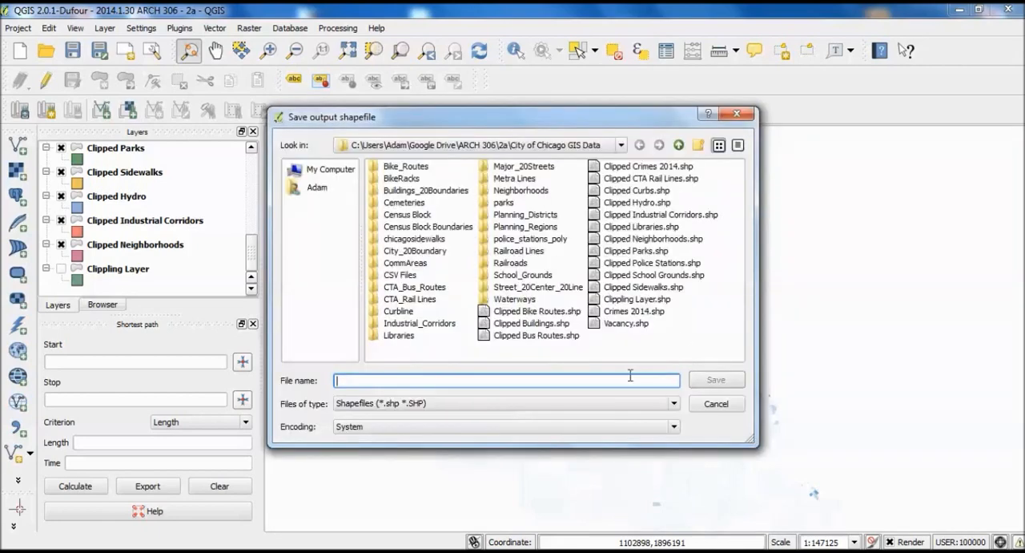
pyautogui.write('Va')
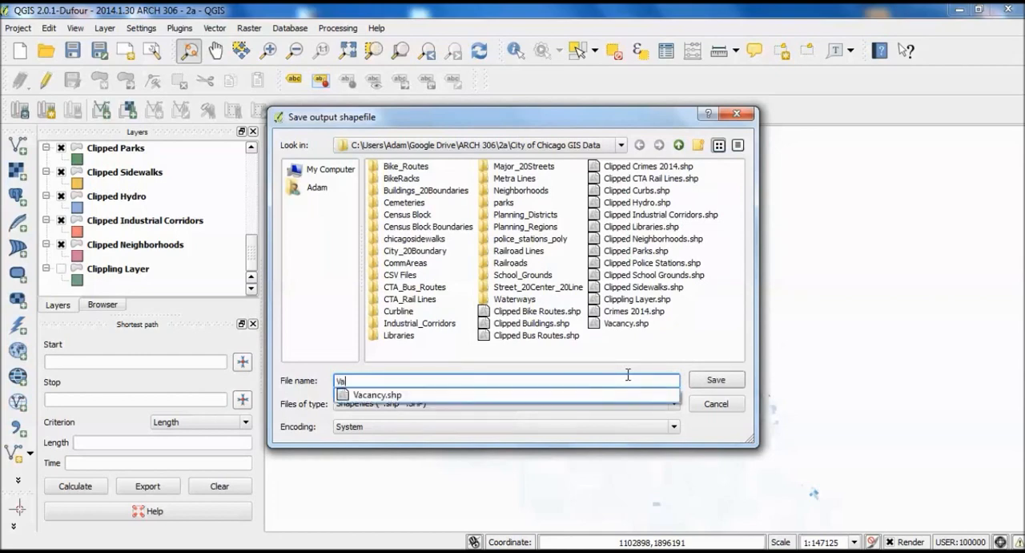
pyautogui.write('cancy Clipped')
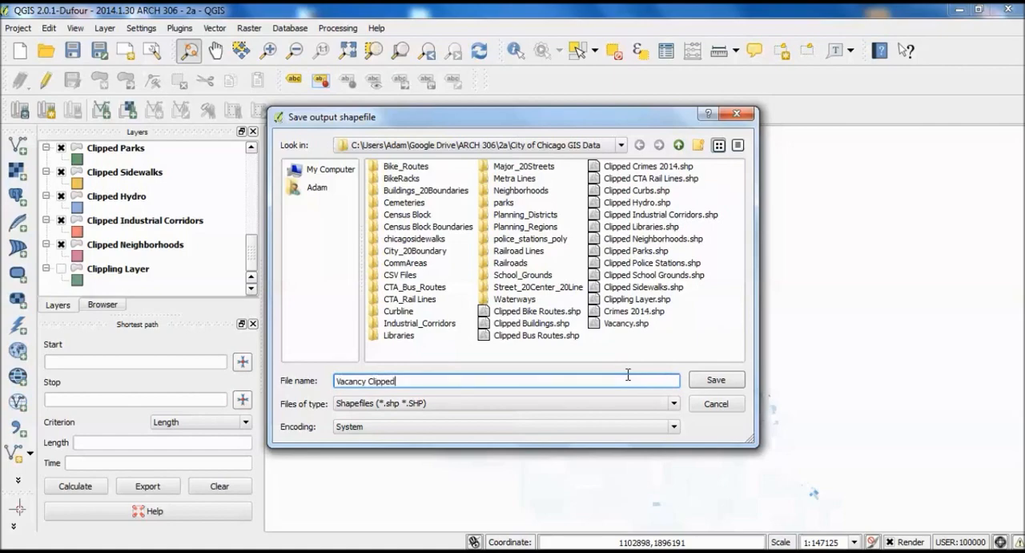
pyautogui.press('Return')
# - Run the clip and add the Vacancy Clipped output layer to the map
pyautogui.click(575, 372)
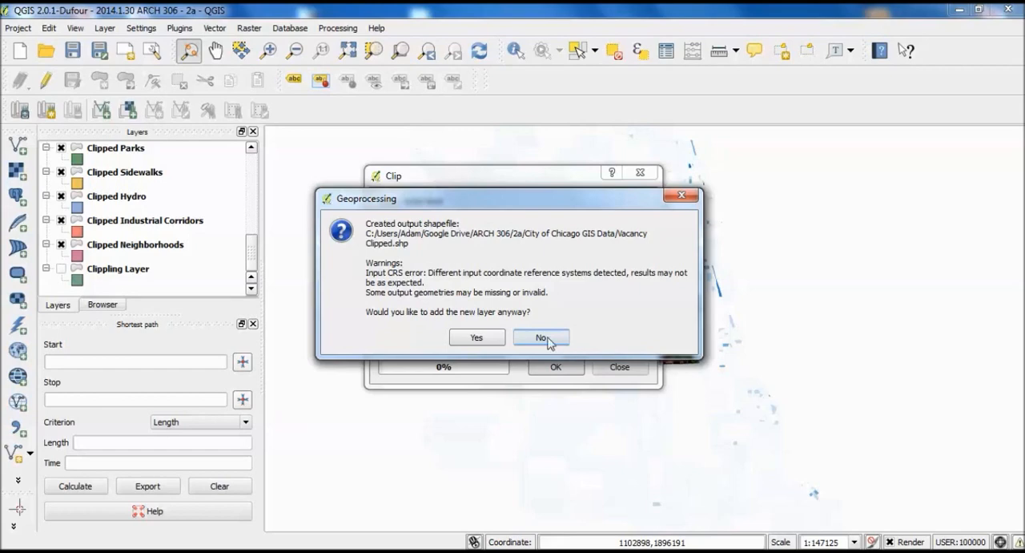
pyautogui.click(479, 338)
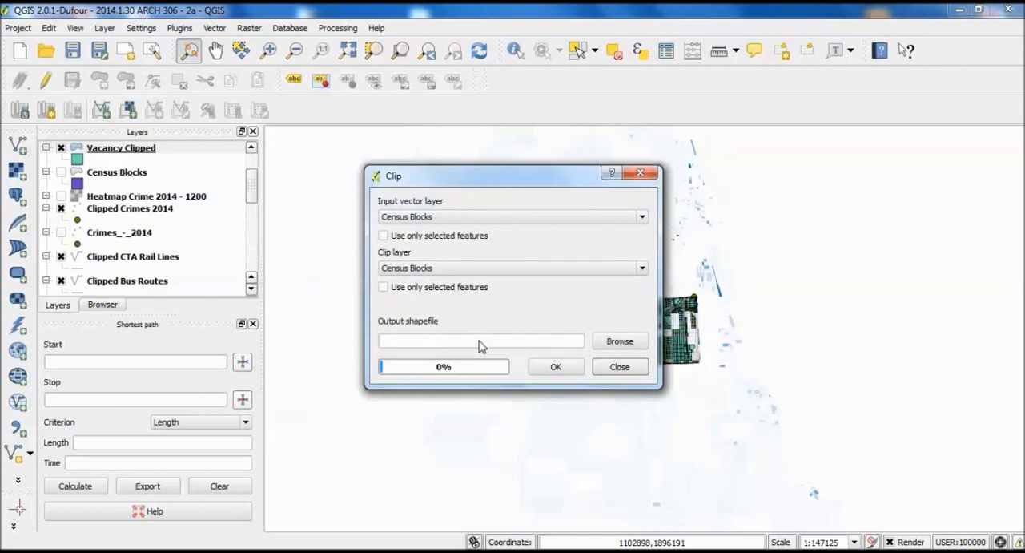
pyautogui.click(552, 368)
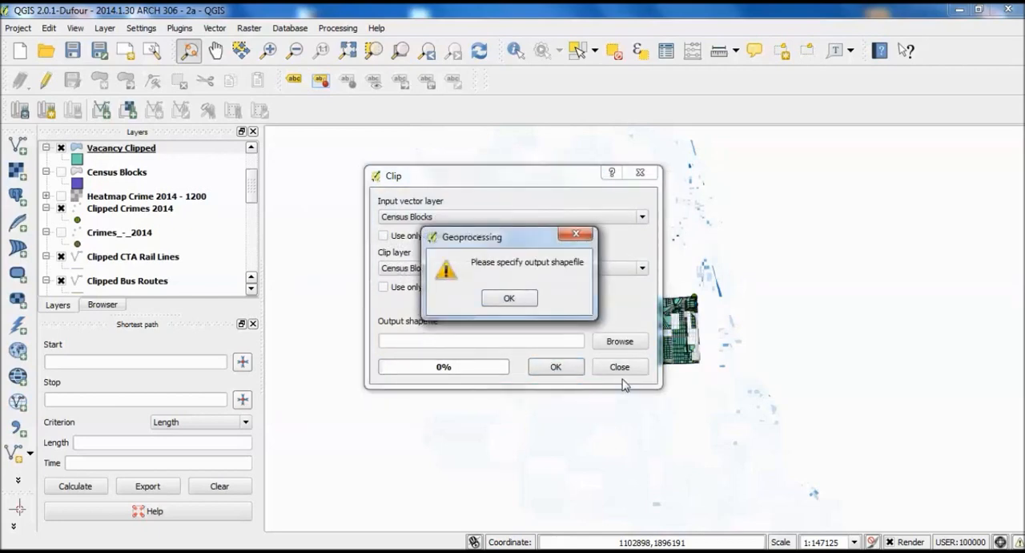
pyautogui.click(521, 299)
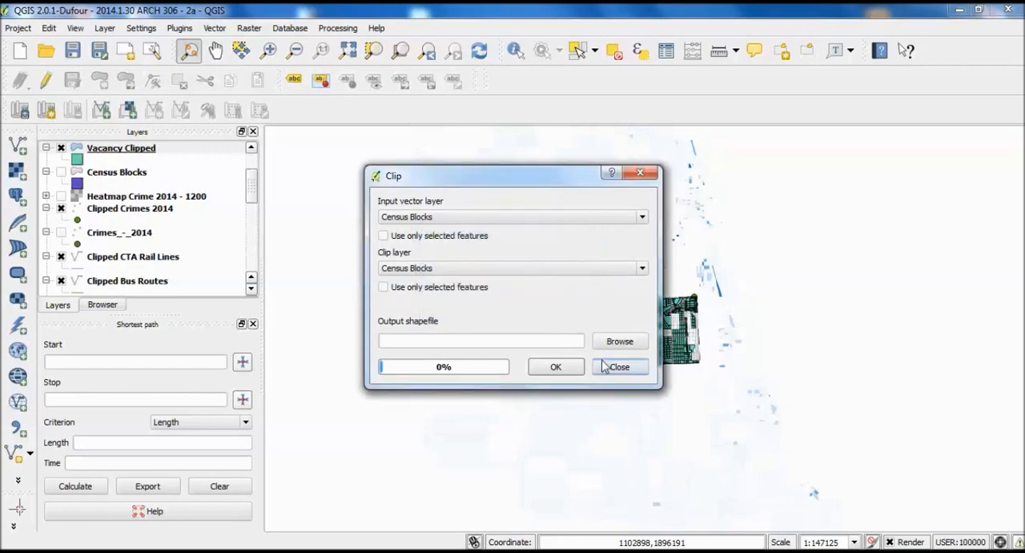
# - Close the Clip dialog and set the Vacancy Clipped layer's coordinate reference system to NAD83 / Illinois East (ftUS), EPSG:3435
pyautogui.click(617, 366)
pyautogui.moveTo(254, 197); pyautogui.dragTo(246, 178)
pyautogui.rightClick(125, 213)
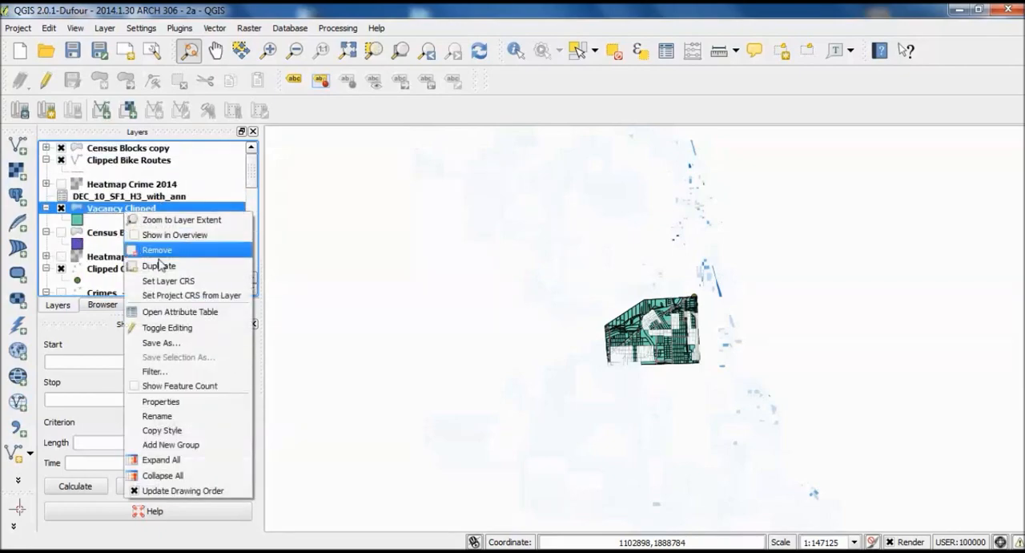
pyautogui.click(197, 280)
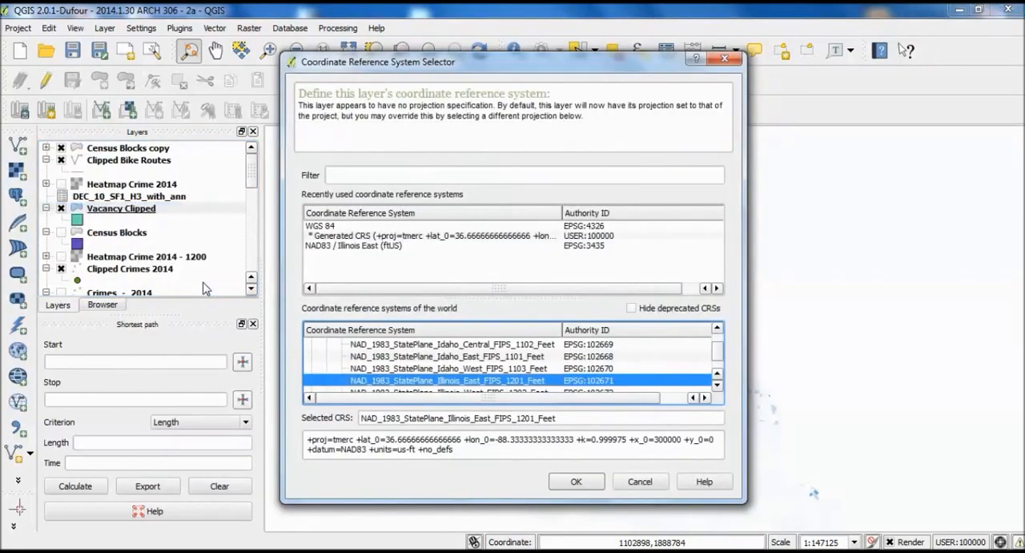
pyautogui.click(333, 247)
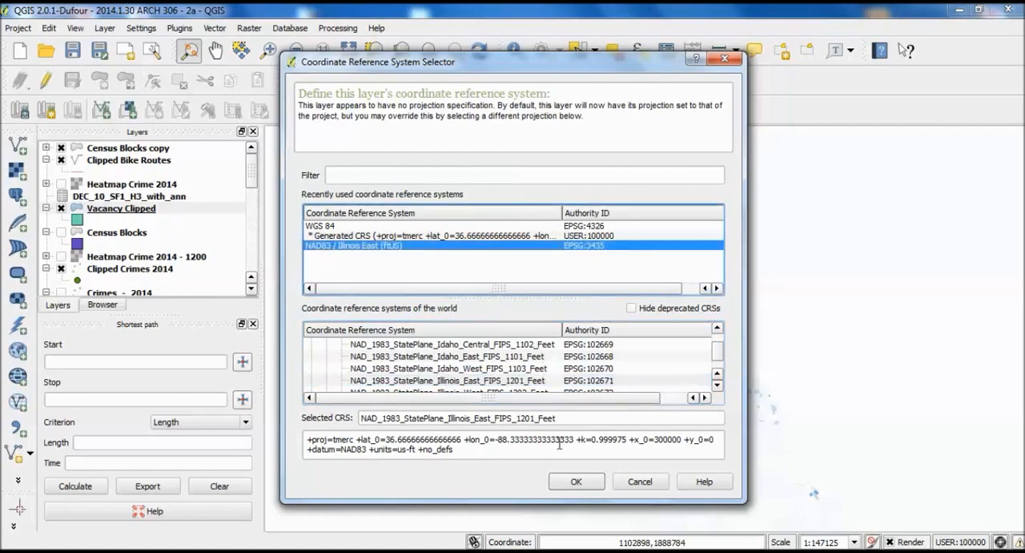
pyautogui.click(577, 483)
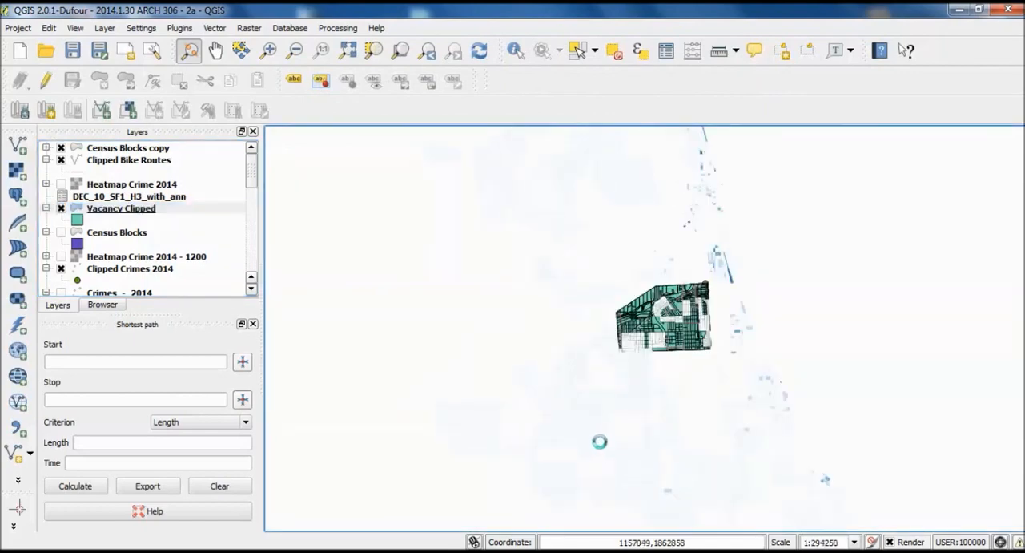
# - Inspect the Vacancy Clipped layer's coverage of the study area, hiding it and showing it again to compare with the layers beneath
pyautogui.scroll(1, 746, 394)
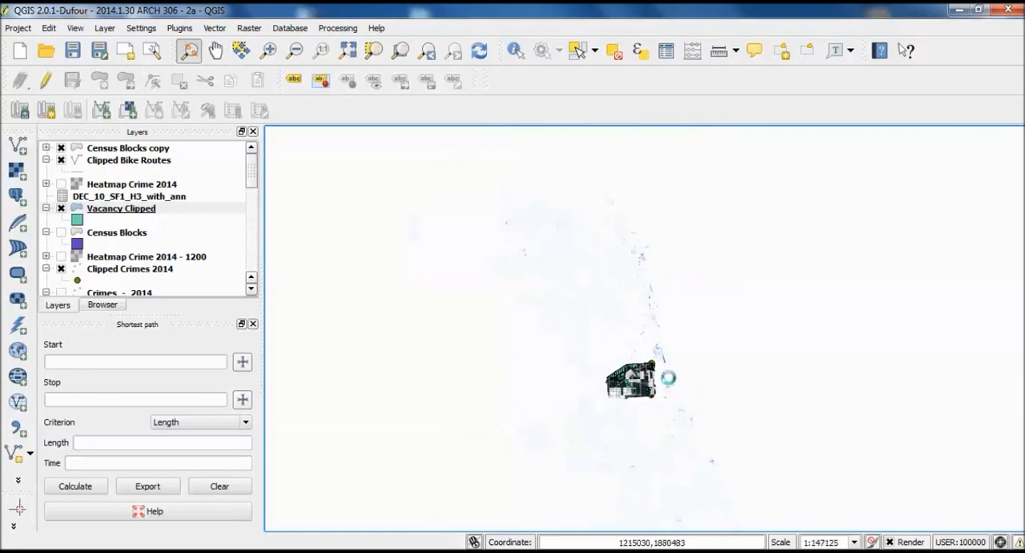
pyautogui.scroll(1, 543, 393)
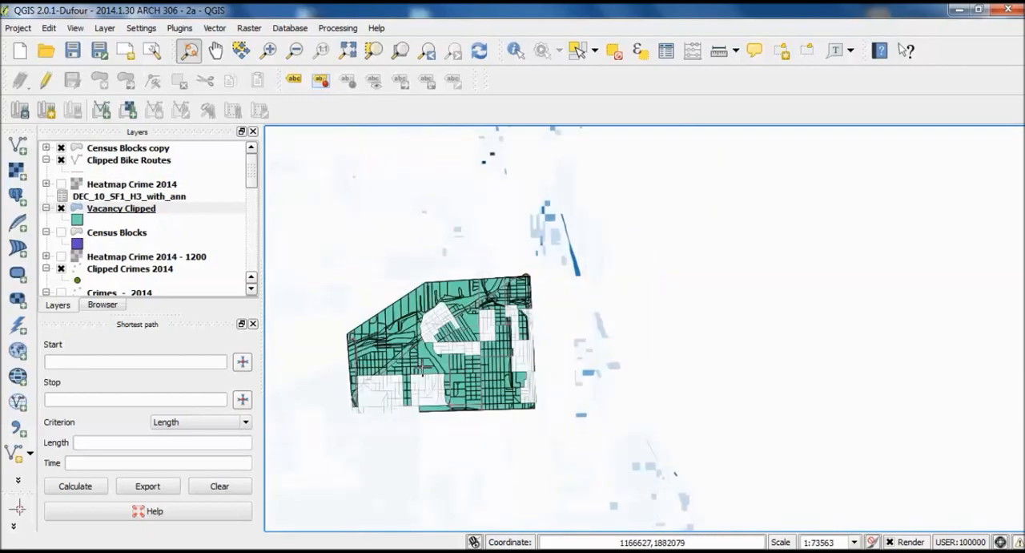
pyautogui.scroll(1, 531, 334)
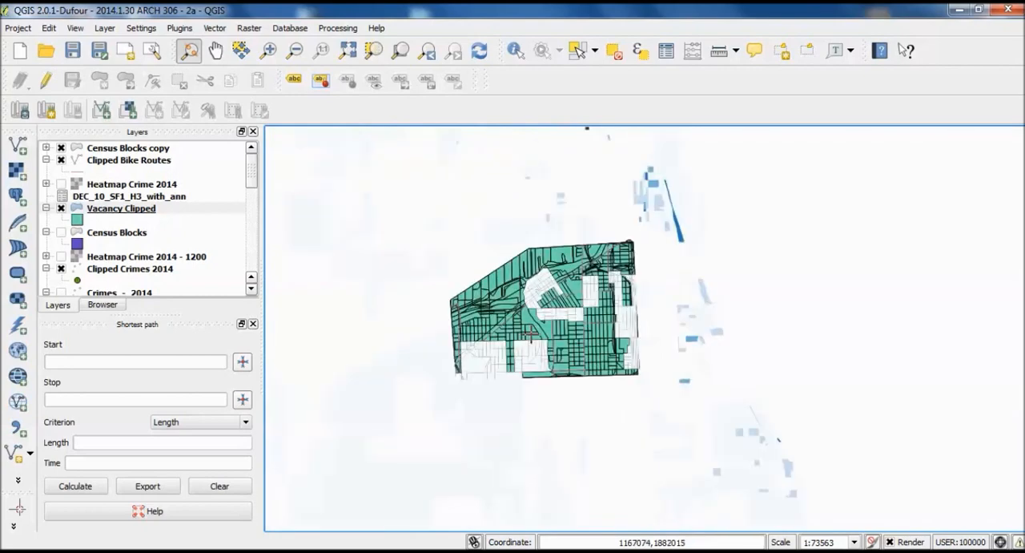
pyautogui.moveTo(612, 282); pyautogui.dragTo(692, 298)
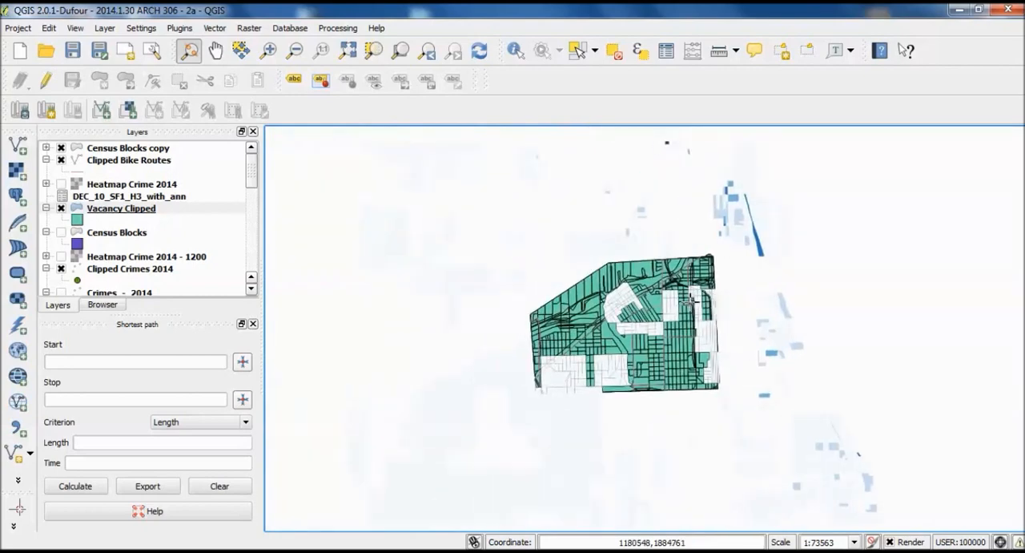
pyautogui.click(63, 210)
pyautogui.click(61, 208)
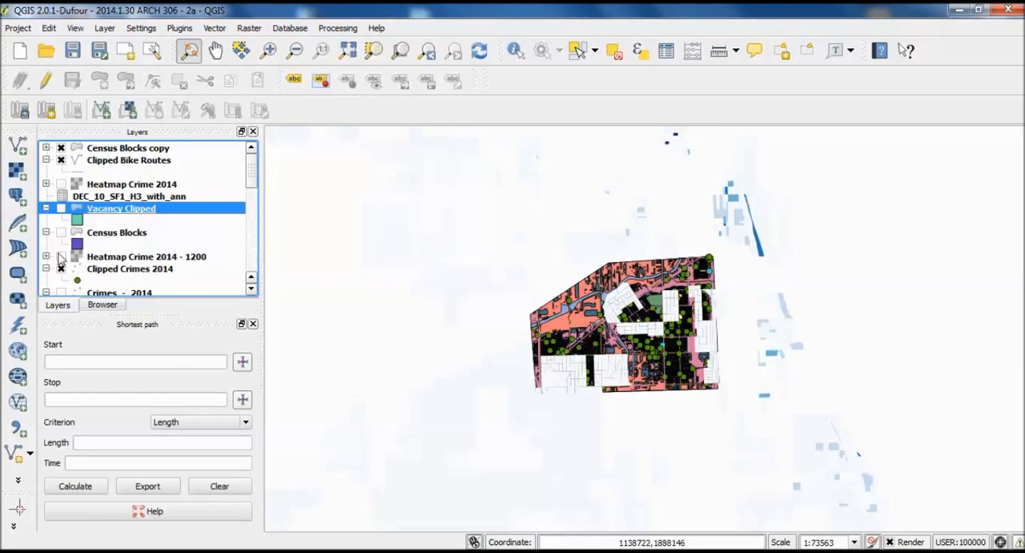
pyautogui.click(61, 208)
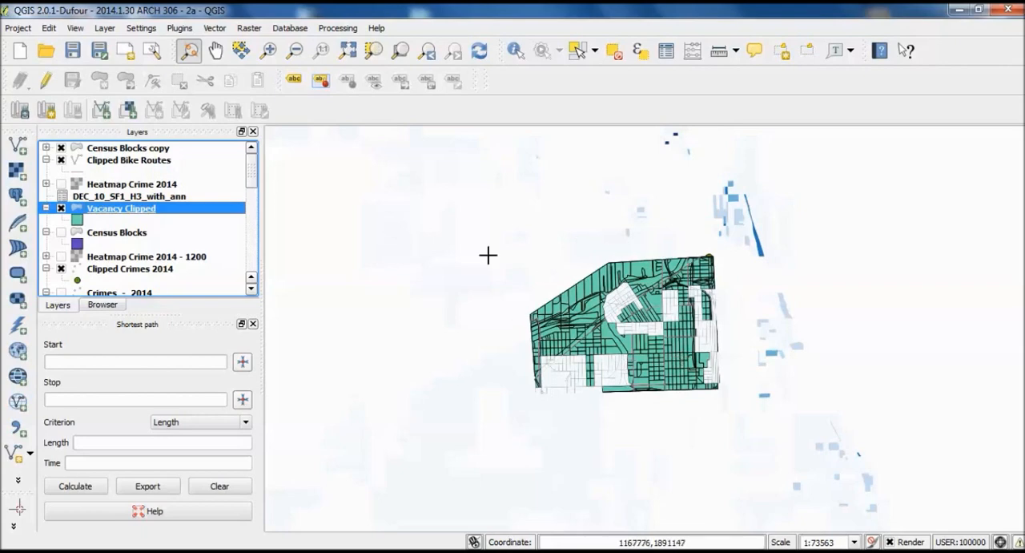
# - Give the Vacancy Clipped layer a Graduated style based on the Vacant column
pyautogui.rightClick(119, 212)
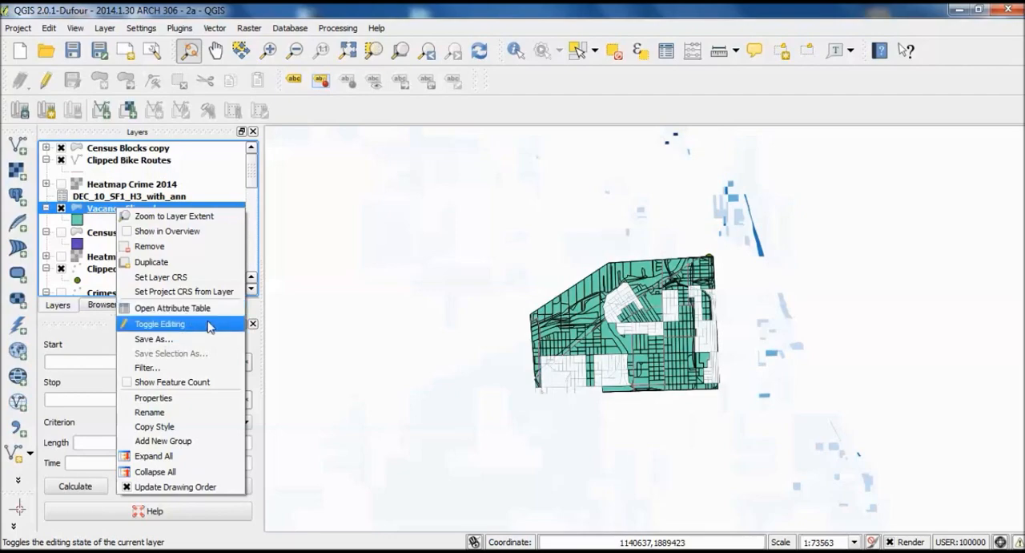
pyautogui.click(205, 399)
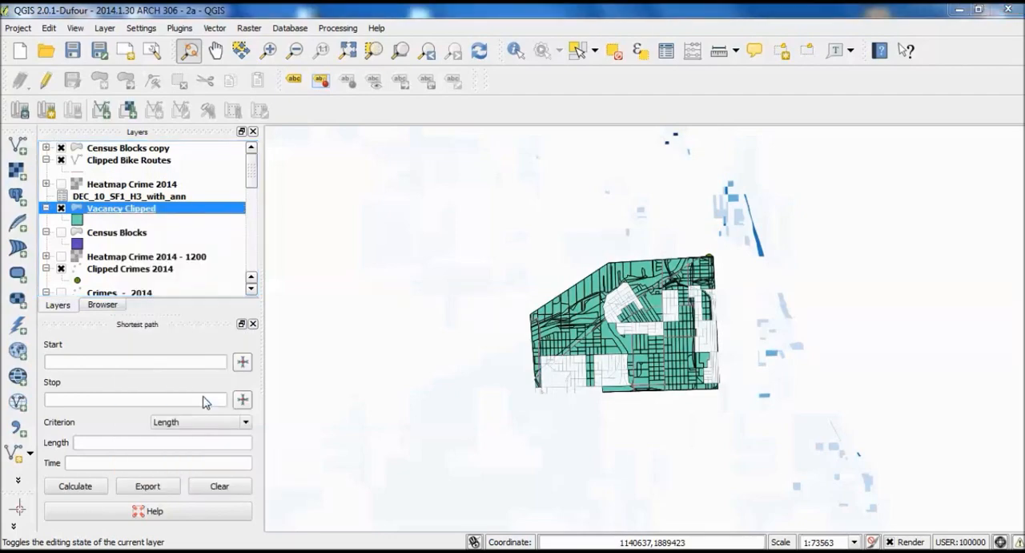
pyautogui.click(375, 160)
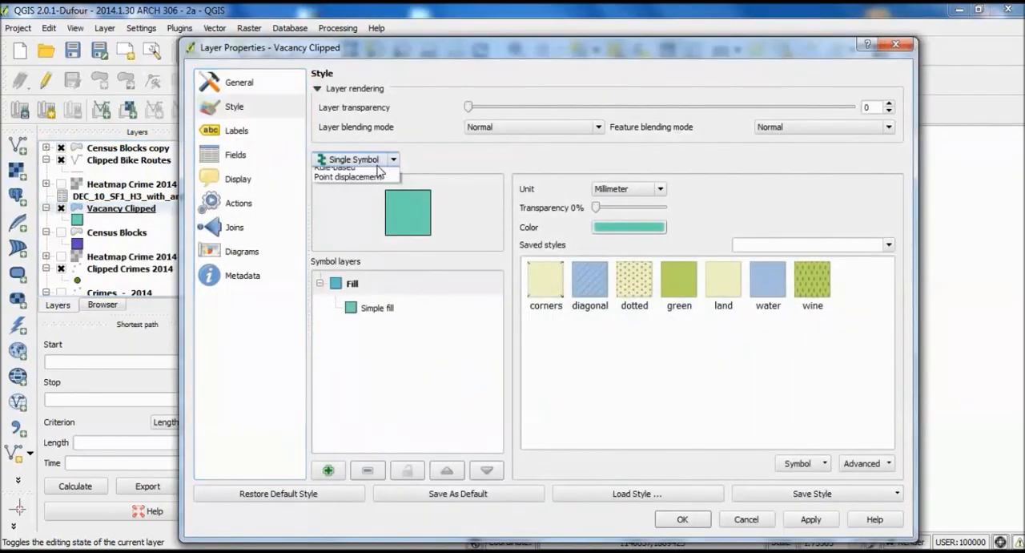
pyautogui.click(365, 202)
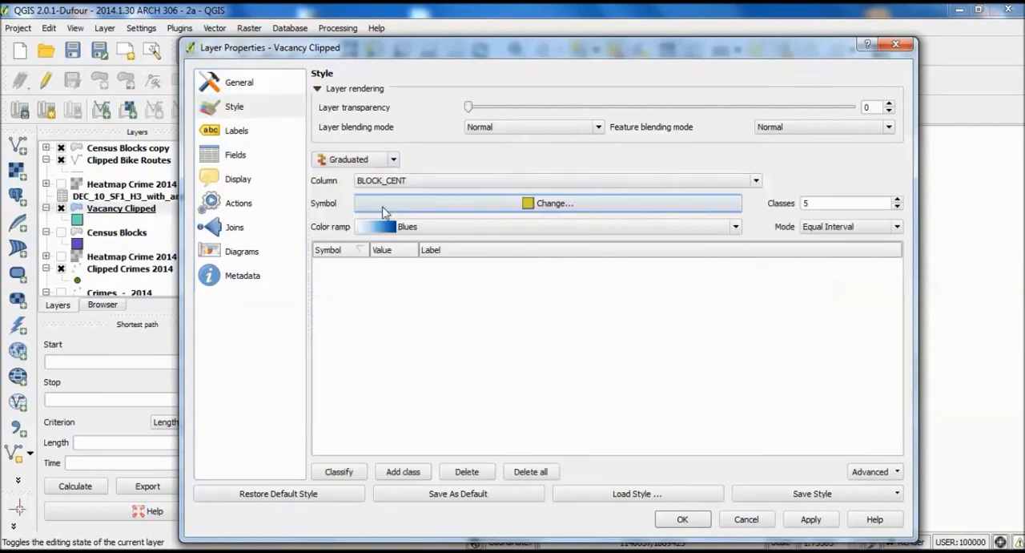
pyautogui.click(458, 184)
pyautogui.click(439, 273)
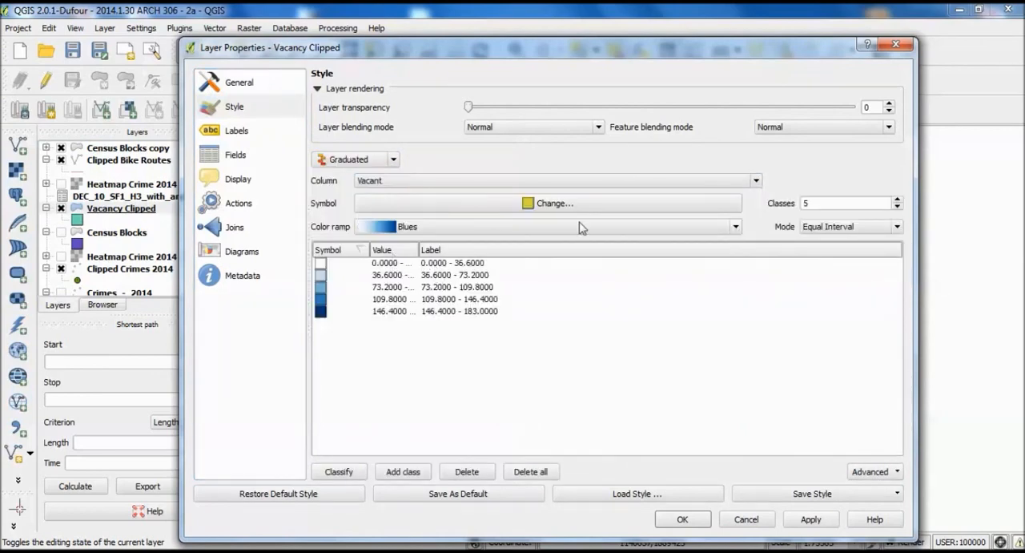
# - Remove the border line from the graduated symbol's simple fill and apply the style to Vacancy Clipped
pyautogui.click(683, 206)
pyautogui.click(414, 297)
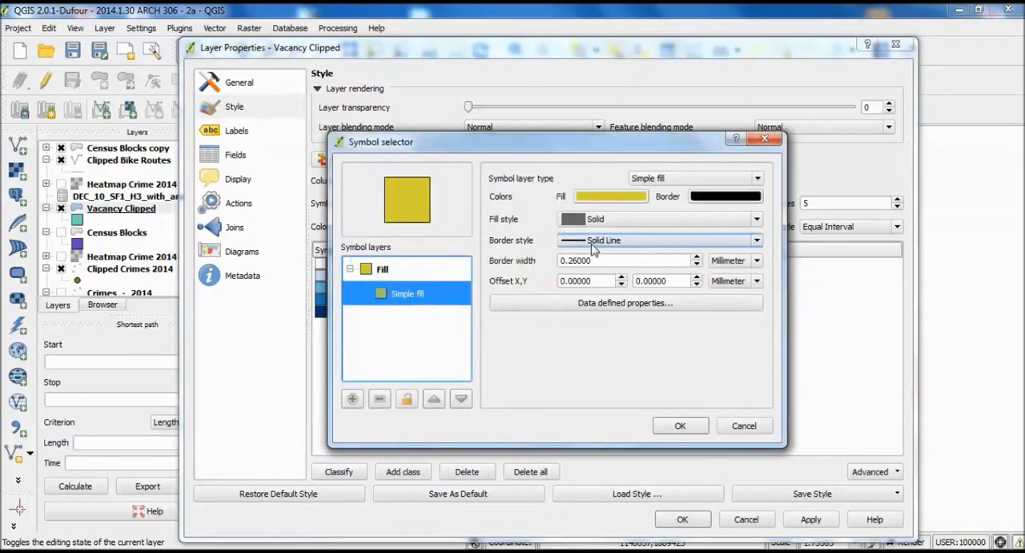
pyautogui.click(594, 244)
pyautogui.click(594, 264)
pyautogui.click(680, 423)
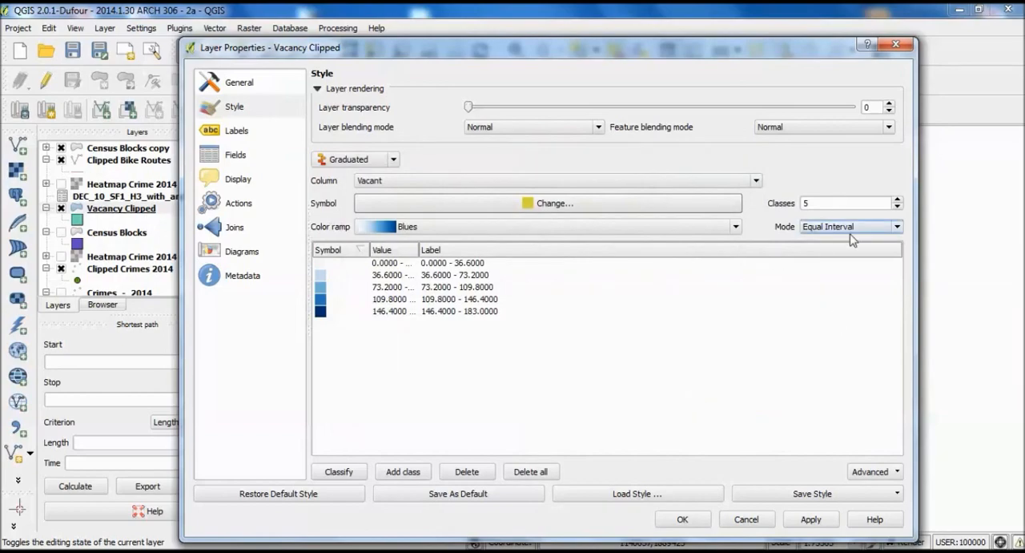
pyautogui.click(682, 519)
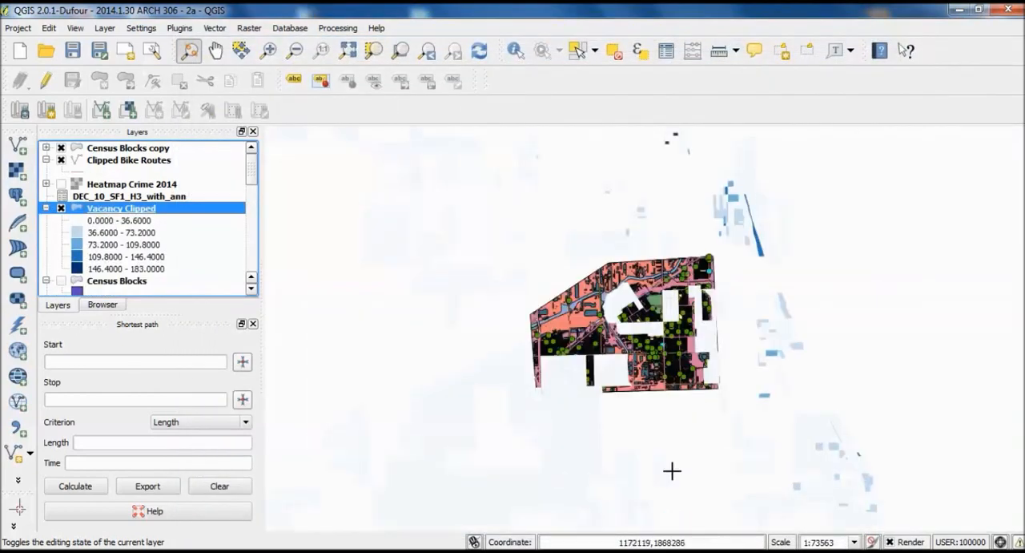
# - Examine the clipped vacancy shading against the study area's land use, buildings and crime points, and the surrounding city, at several scales
pyautogui.scroll(1, 645, 327)
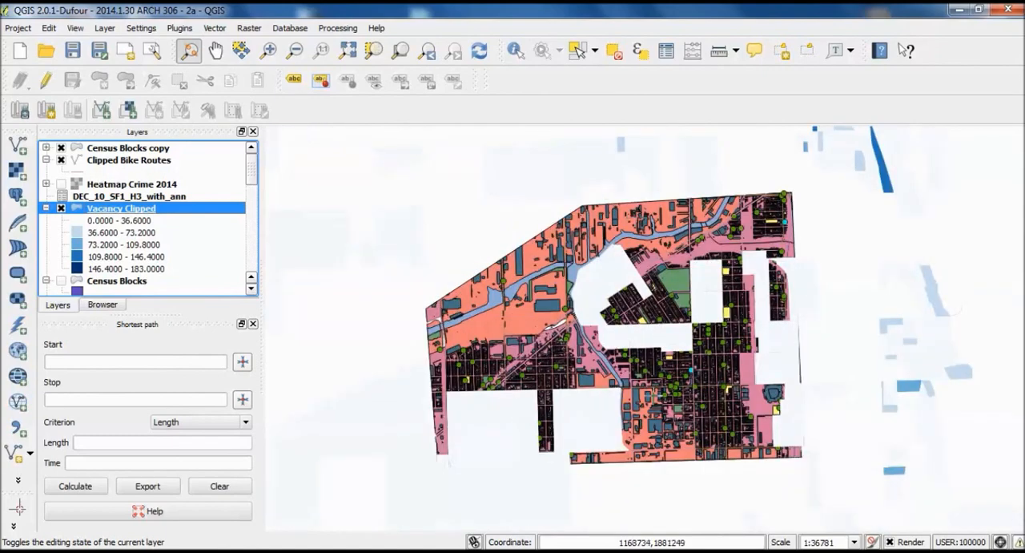
pyautogui.scroll(-1, 597, 313)
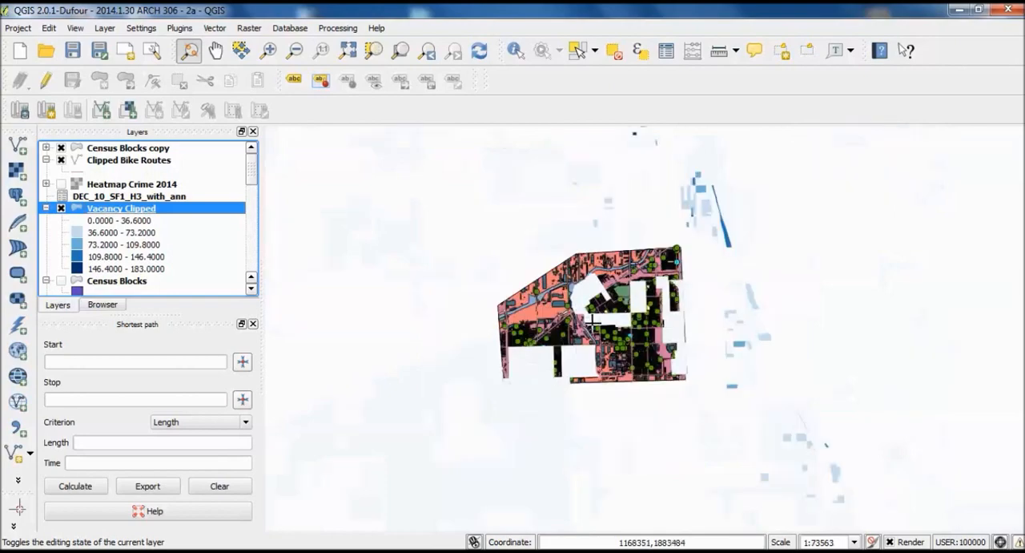
pyautogui.moveTo(557, 348); pyautogui.dragTo(640, 325)
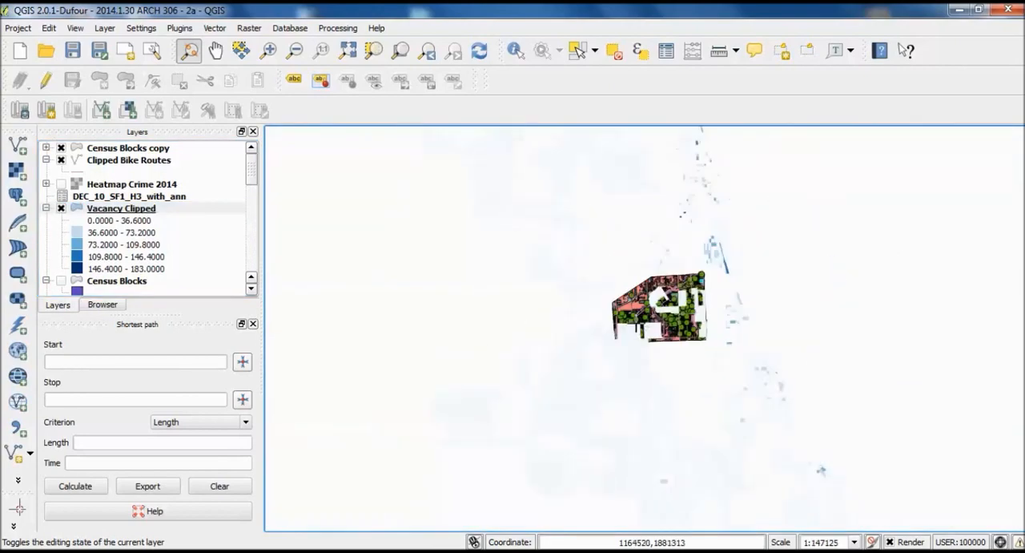
pyautogui.moveTo(649, 333); pyautogui.dragTo(617, 453)
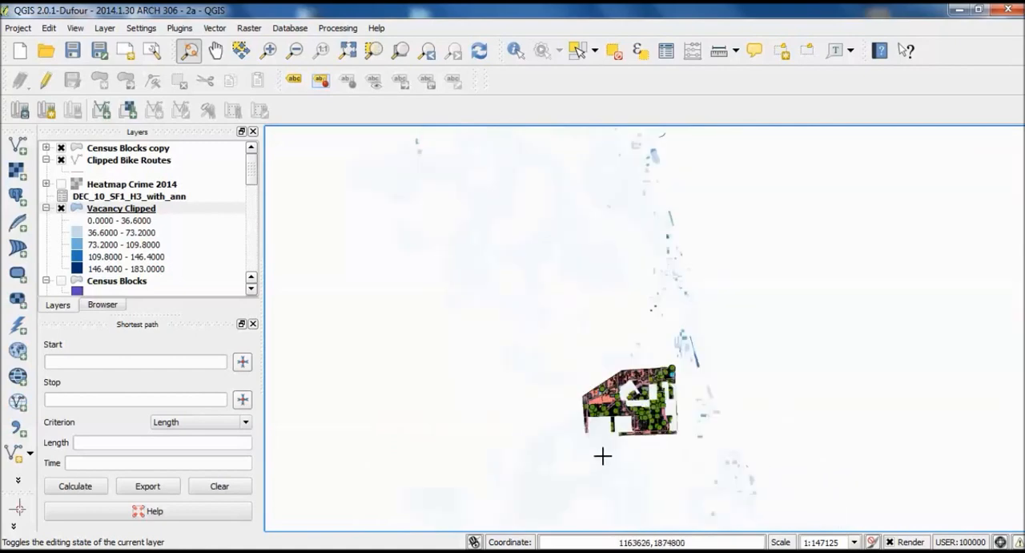
pyautogui.scroll(1, 680, 410)
pyautogui.scroll(1, 647, 365)
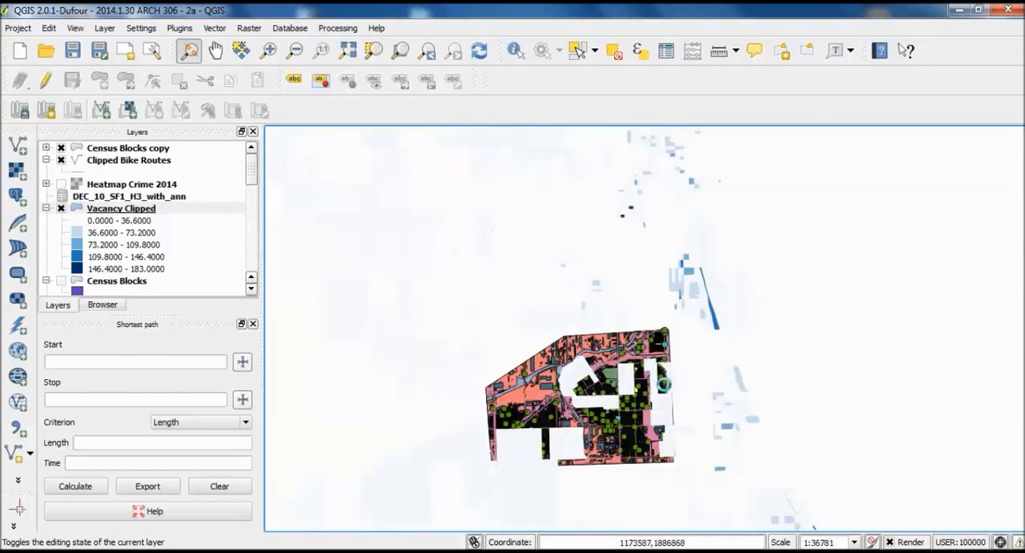
pyautogui.scroll(1, 690, 314)
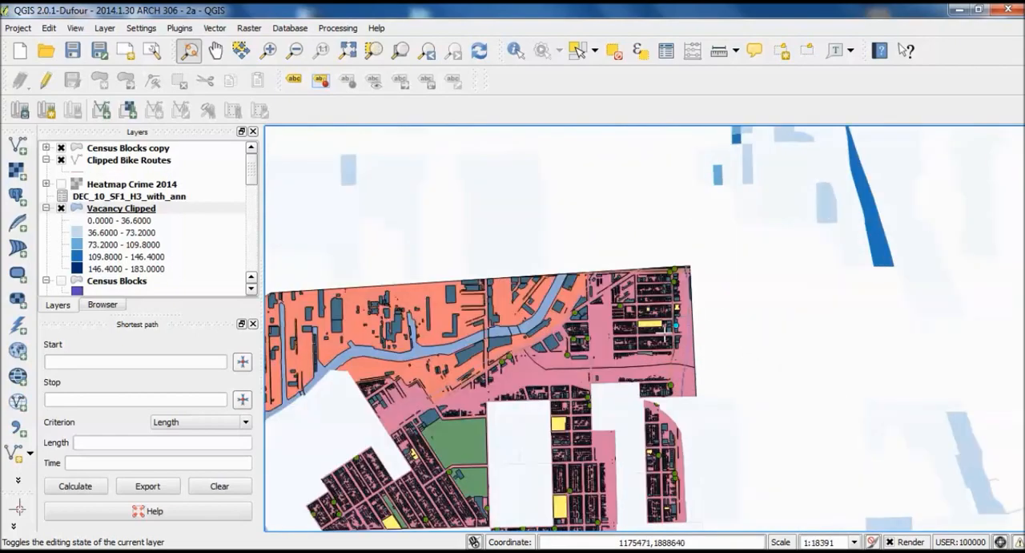
pyautogui.moveTo(622, 347); pyautogui.dragTo(753, 313)
pyautogui.scroll(-1, 757, 318)
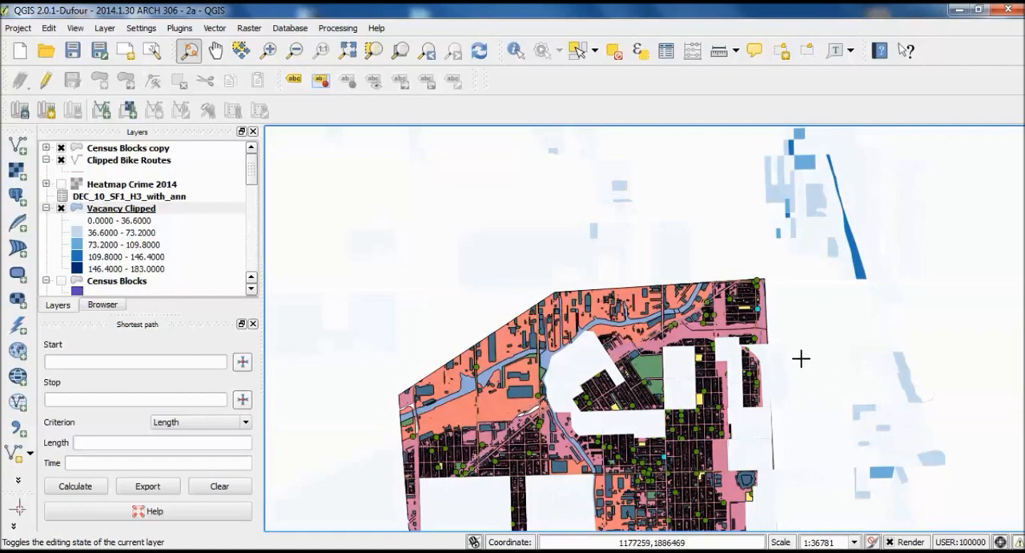
pyautogui.moveTo(678, 467); pyautogui.dragTo(695, 400)
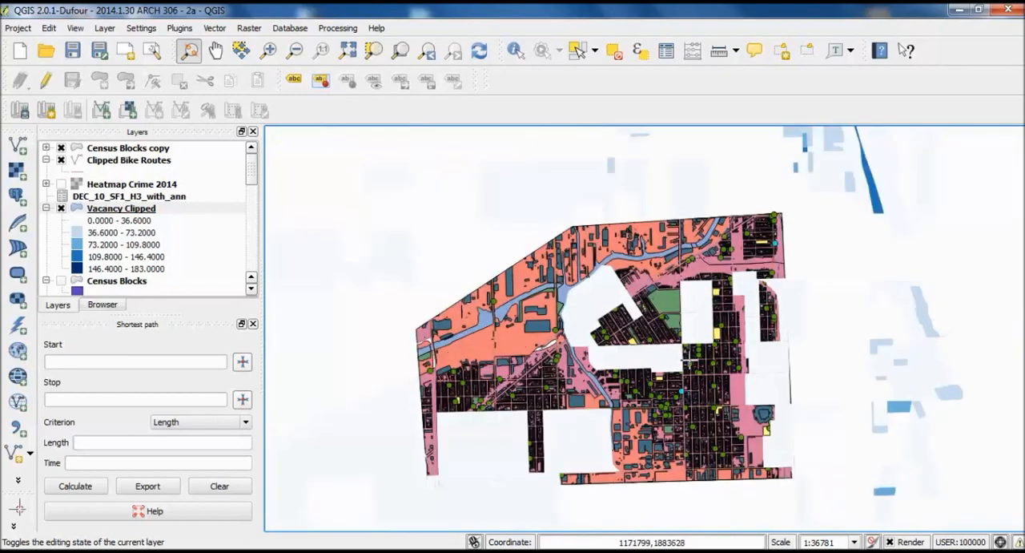
pyautogui.moveTo(688, 367); pyautogui.dragTo(703, 342)
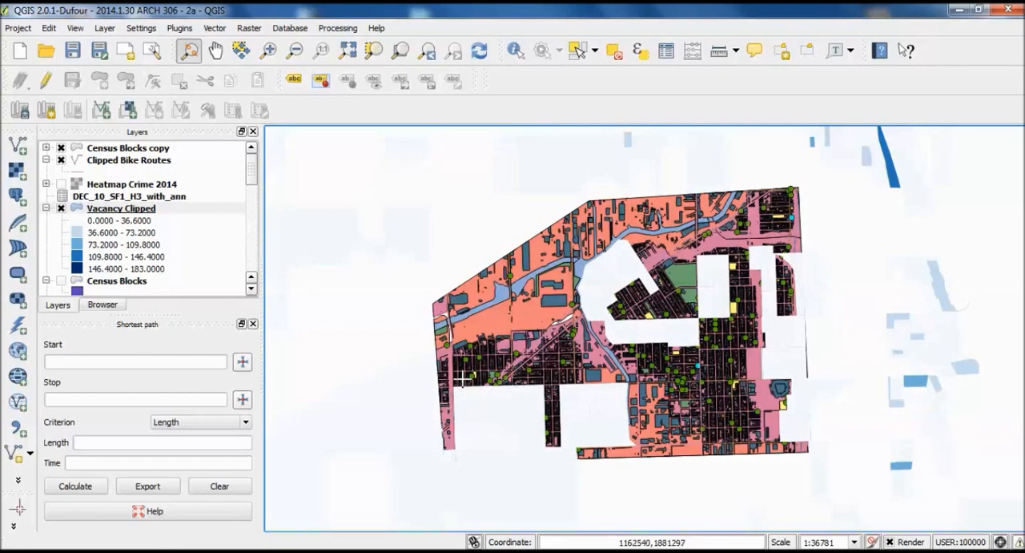
pyautogui.moveTo(524, 303)
pyautogui.mouseDown()
pyautogui.moveTo(504, 329)
pyautogui.moveTo(510, 314)
pyautogui.mouseUp()
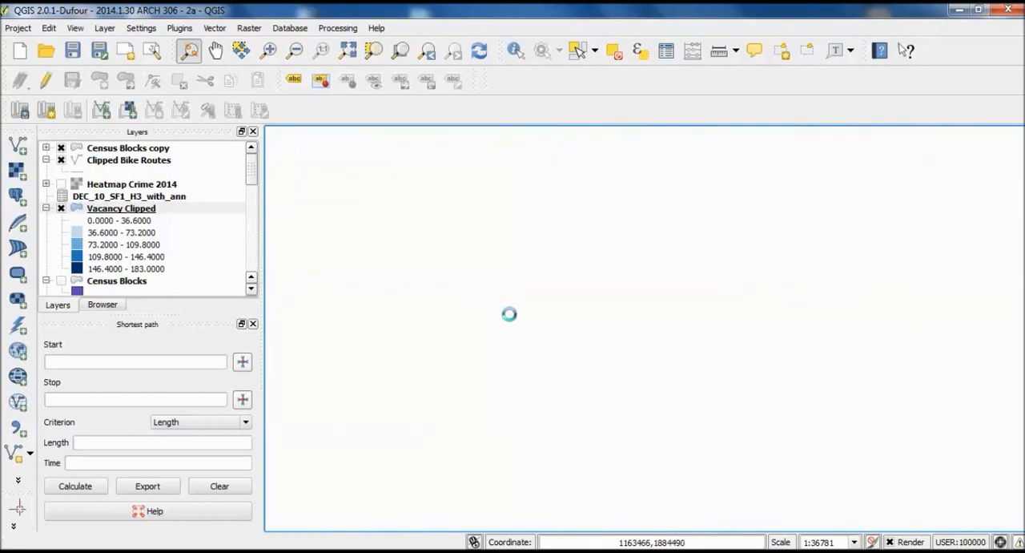